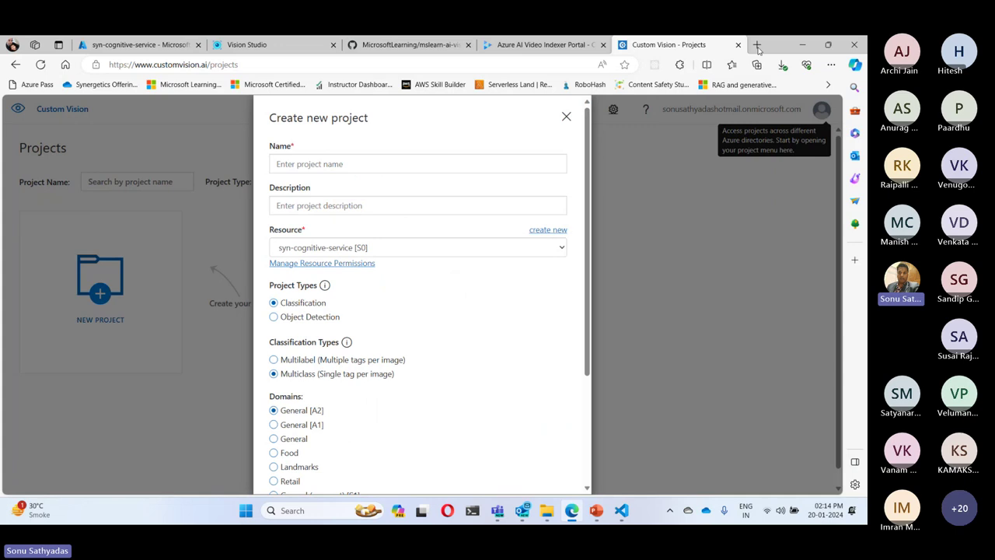
# Step: Get the browser out of the way and close the Visual Studio Code window that is already running
pyautogui.click(802, 44)
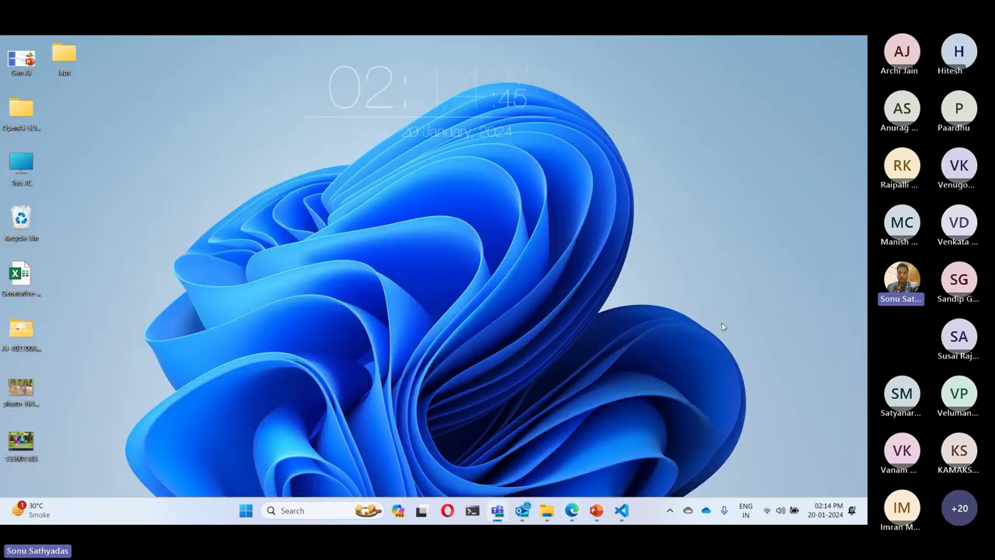
pyautogui.click(622, 510)
pyautogui.click(855, 44)
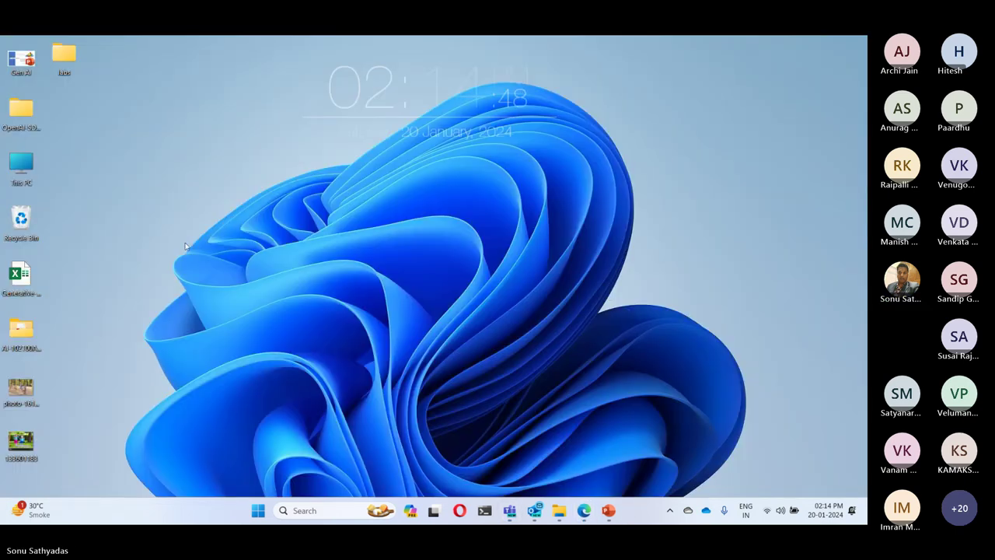
# Step: Browse to the mslearn-ai-vision folder inside the desktop's labs folder and check its Instructions and Labfiles subfolders
pyautogui.doubleClick(63, 55)
pyautogui.click(204, 144)
pyautogui.doubleClick(204, 144)
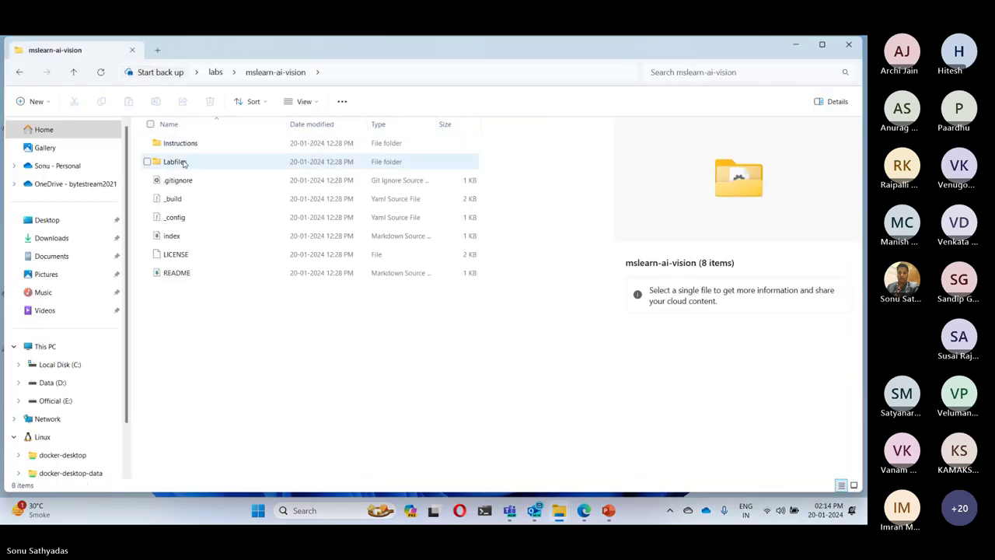
pyautogui.doubleClick(180, 147)
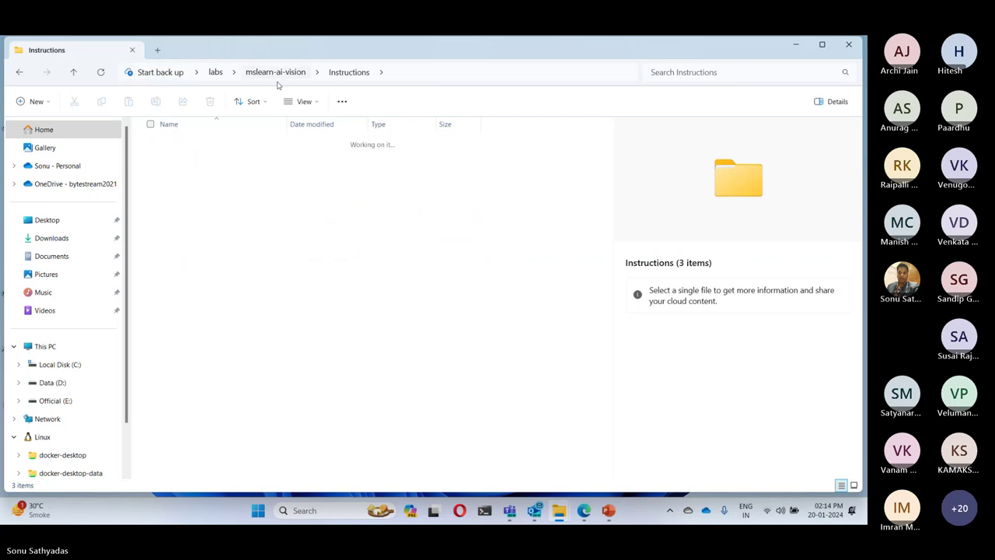
pyautogui.doubleClick(176, 162)
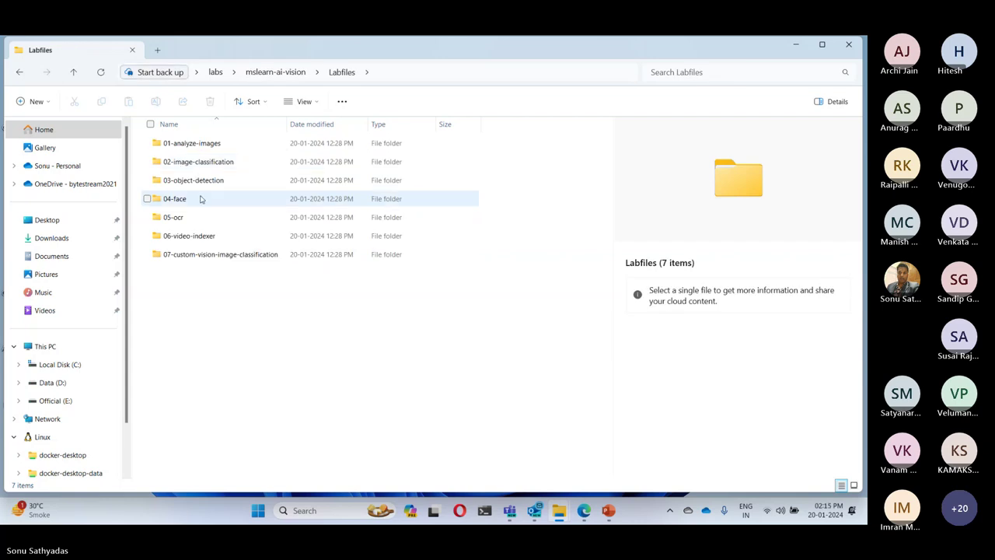
pyautogui.click(286, 75)
# Step: Open the mslearn-ai-vision folder in Visual Studio Code and minimize the file manager window
pyautogui.rightClick(211, 342)
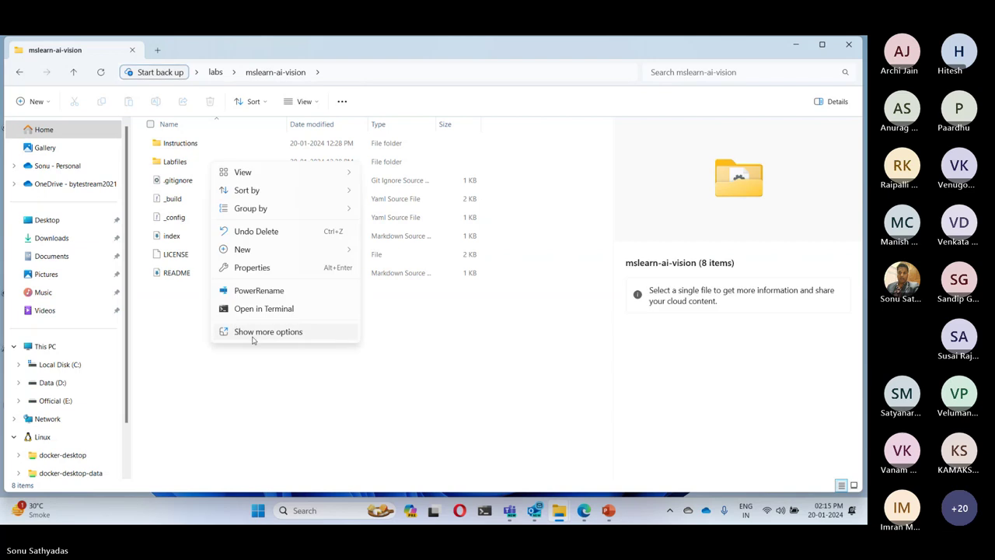
pyautogui.click(252, 339)
pyautogui.click(671, 119)
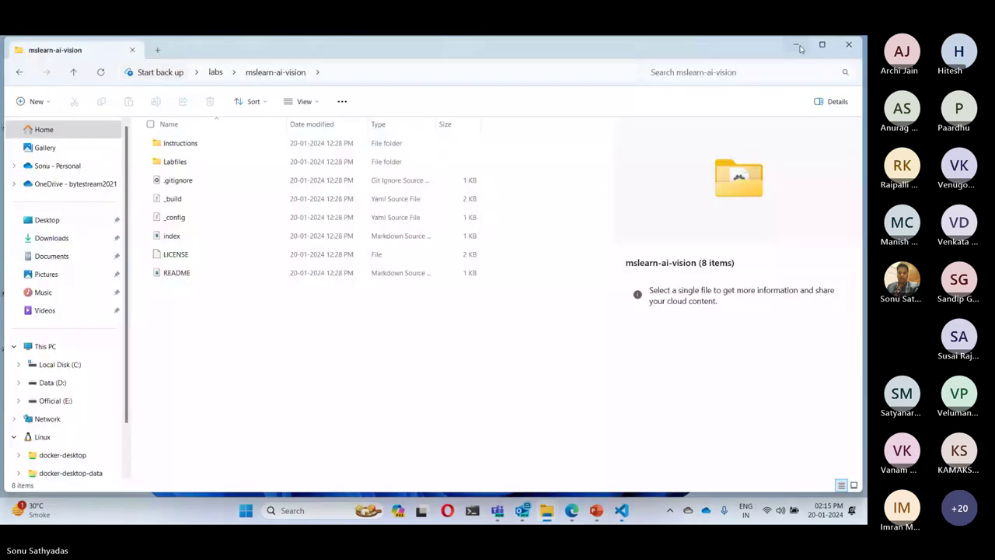
pyautogui.click(796, 44)
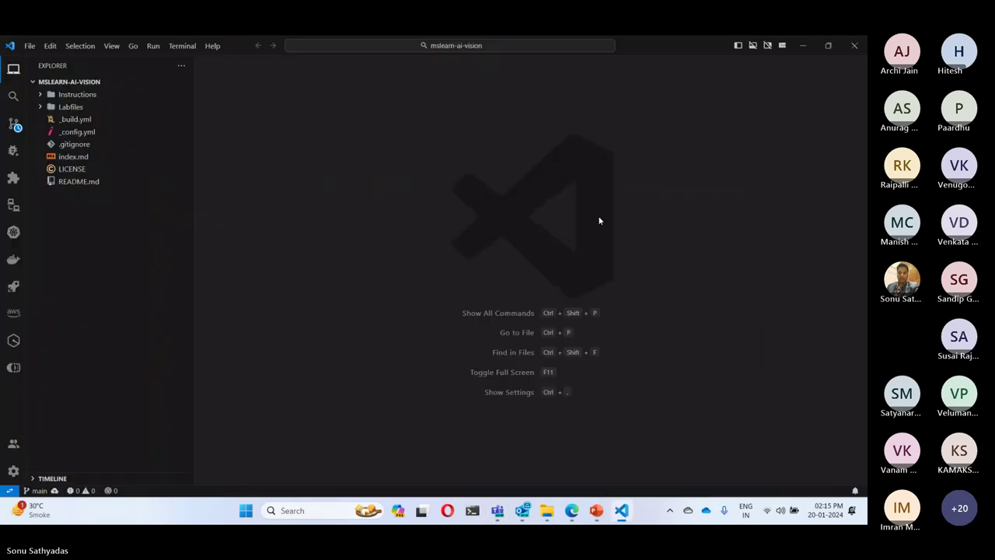
# Step: Open 02-image-classification.md from Instructions/Labs as a rendered preview and close its source view
pyautogui.click(43, 95)
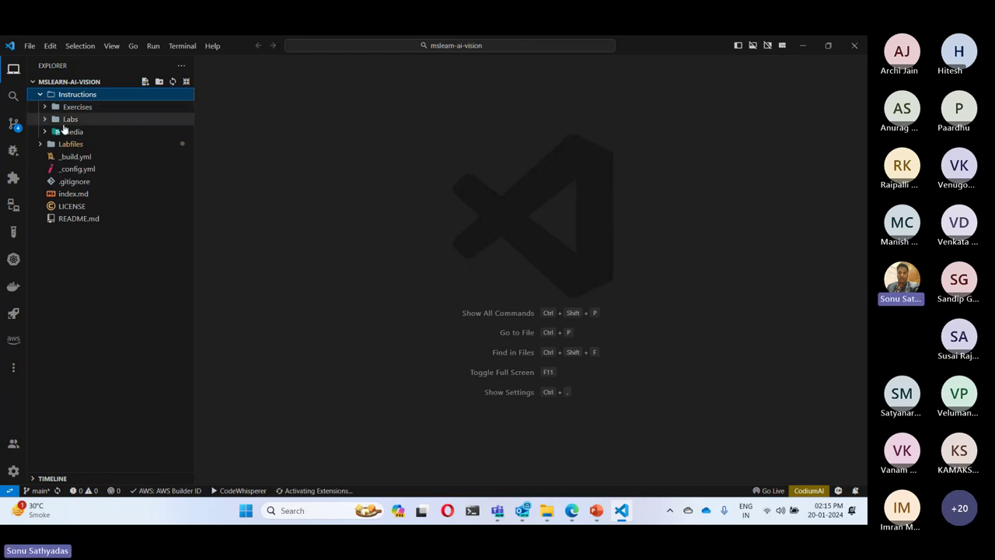
pyautogui.click(45, 123)
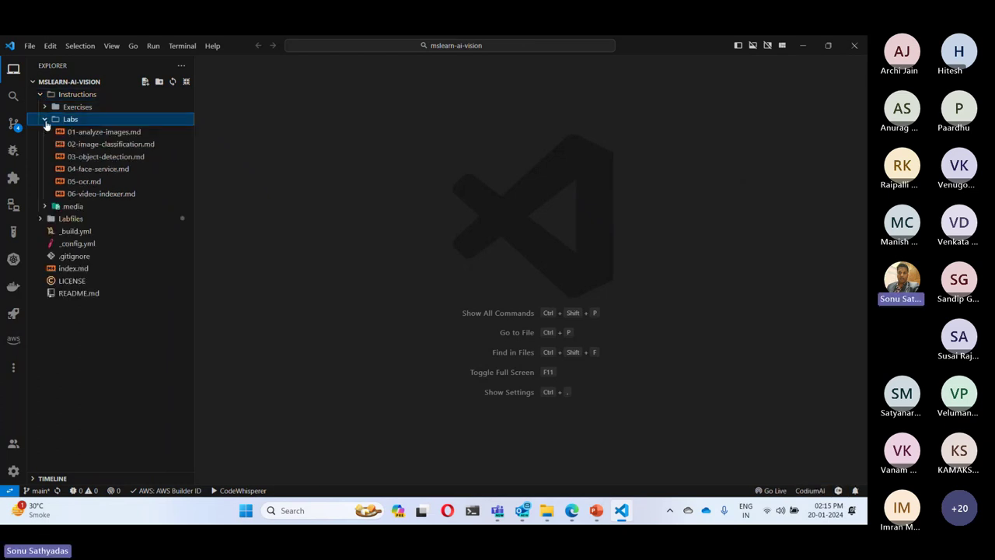
pyautogui.click(114, 145)
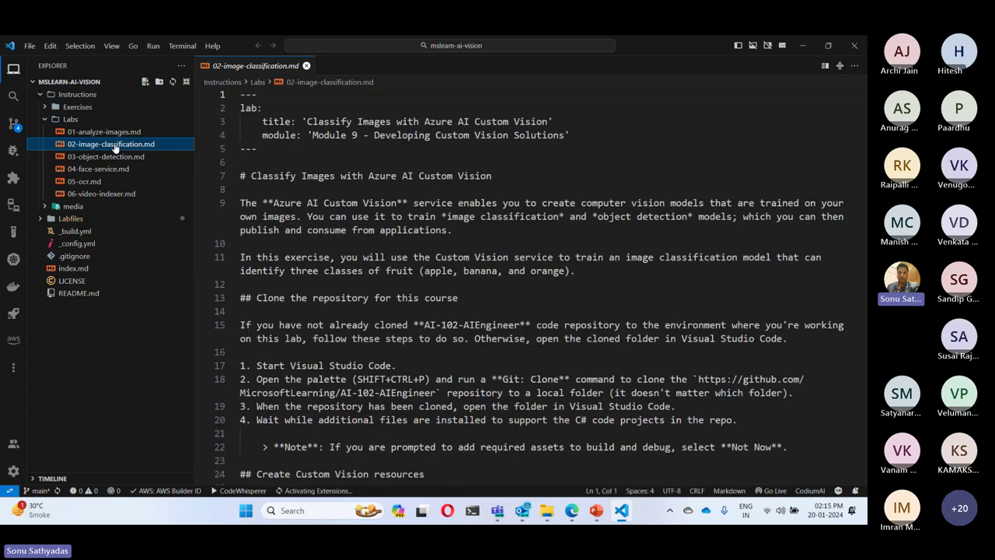
pyautogui.click(110, 158)
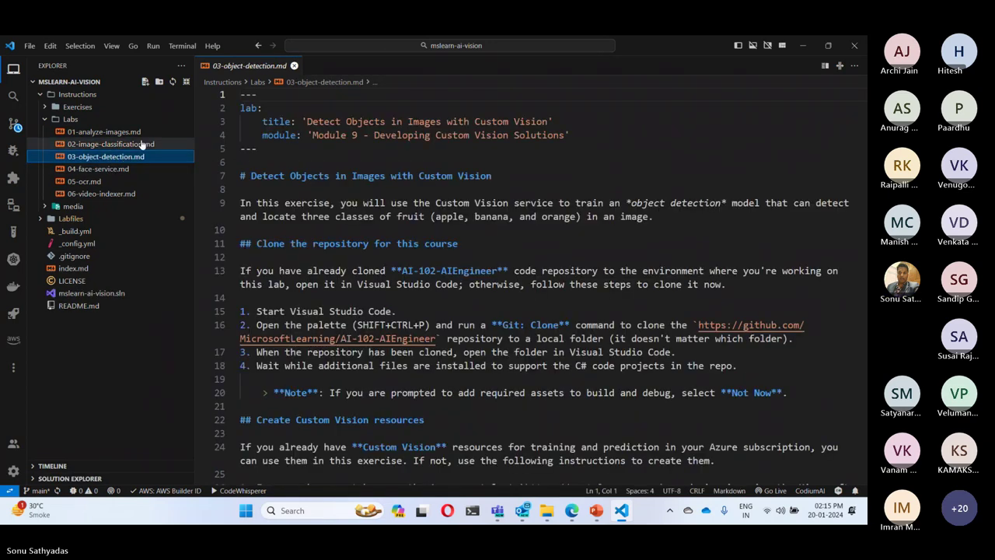
pyautogui.click(108, 147)
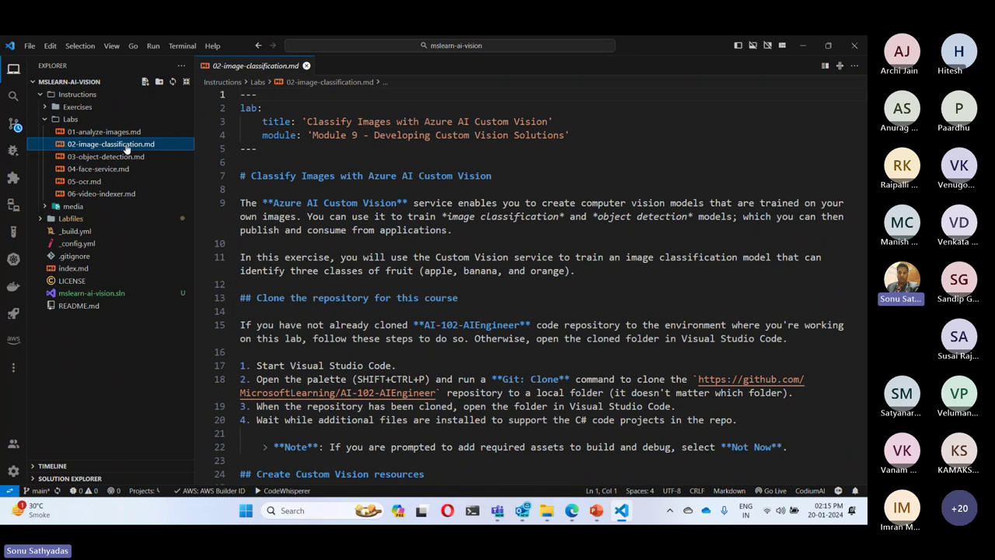
pyautogui.click(825, 67)
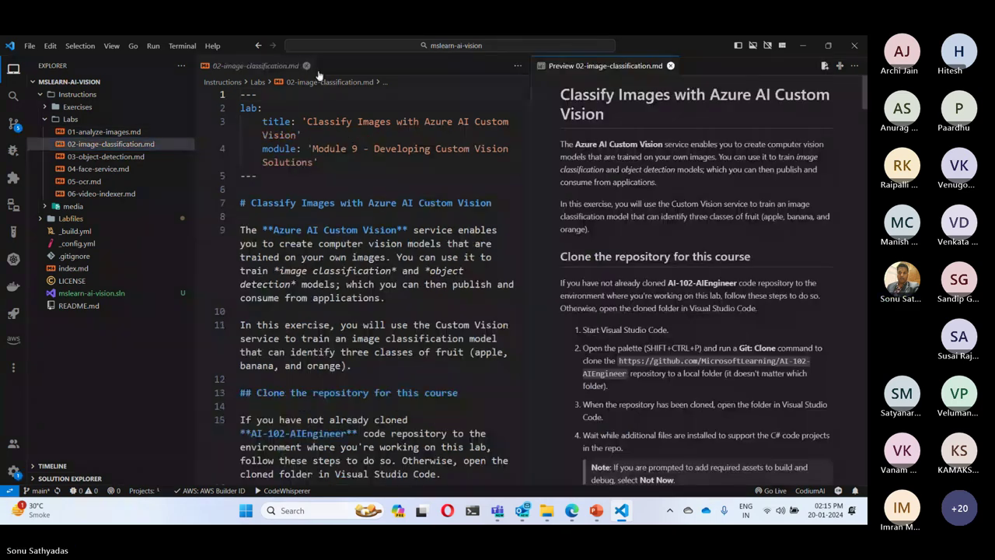
pyautogui.click(307, 66)
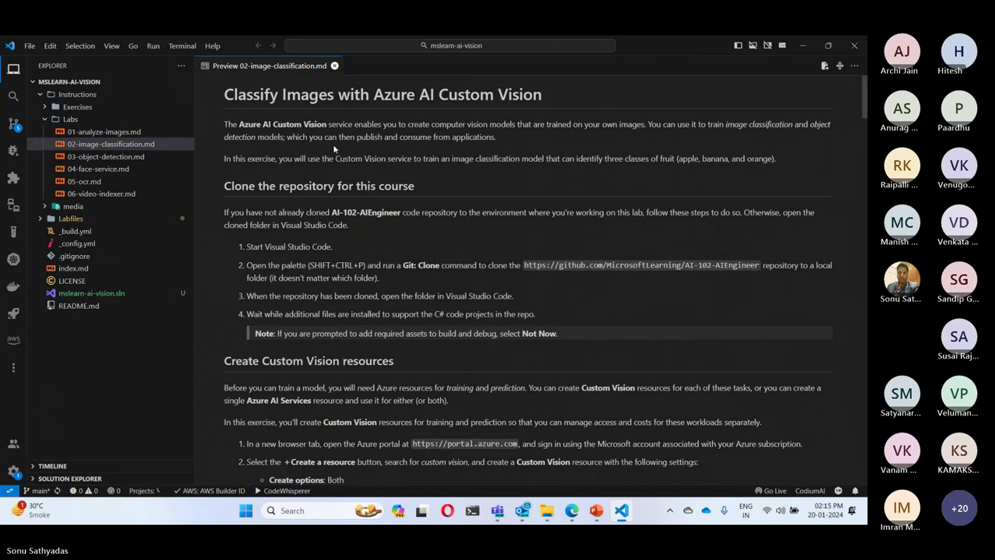
pyautogui.scroll(-15, 320, 145)
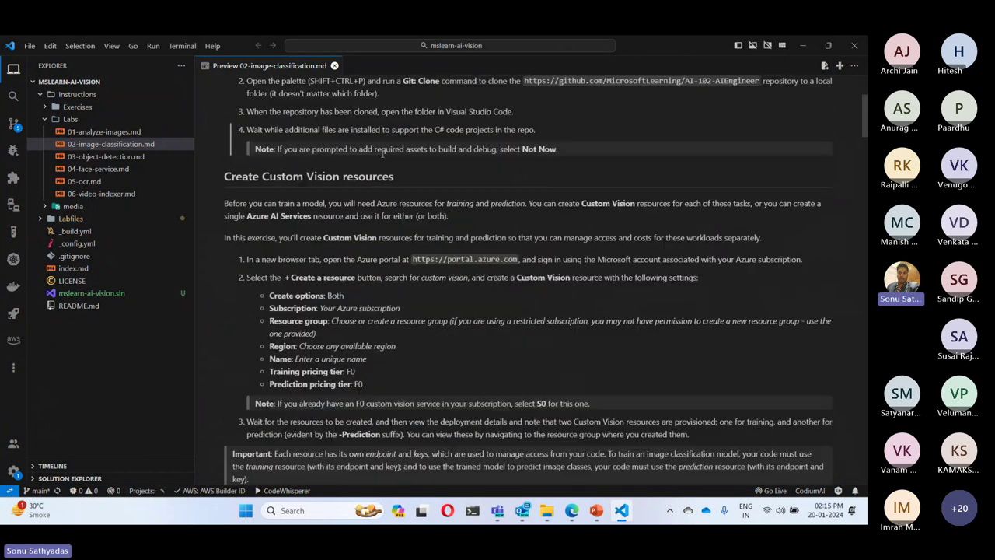
pyautogui.scroll(-15, 382, 155)
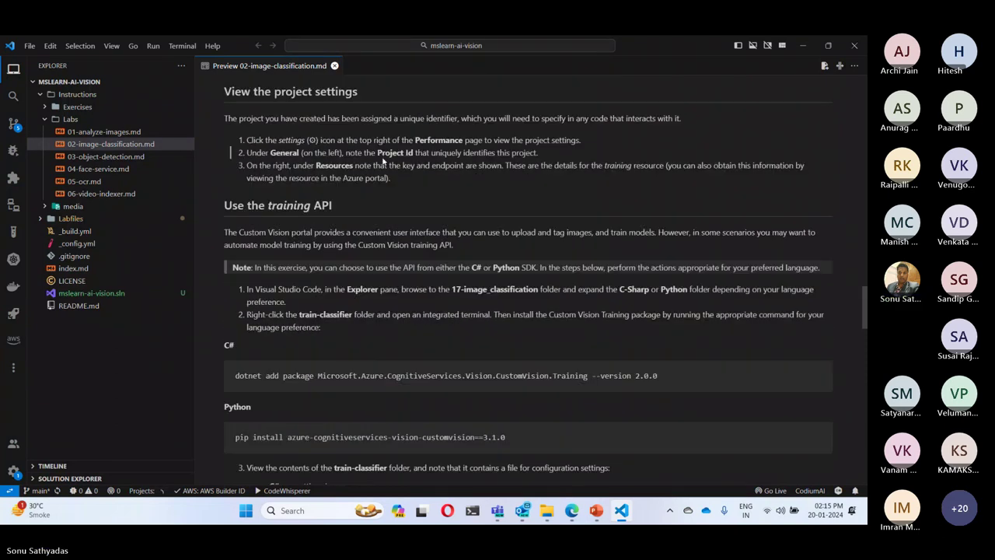
pyautogui.scroll(15, 383, 156)
pyautogui.scroll(15, 383, 159)
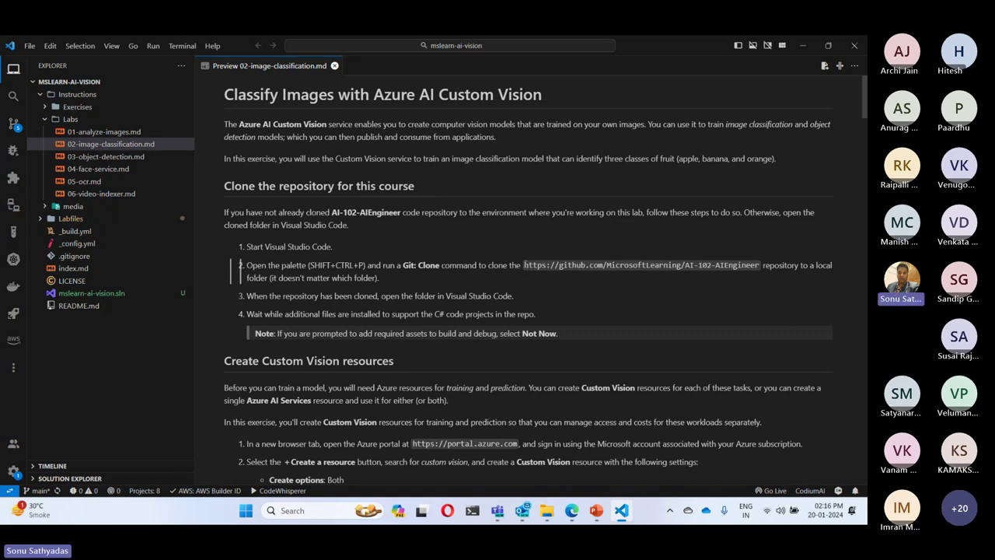
pyautogui.moveTo(524, 265); pyautogui.dragTo(756, 272)
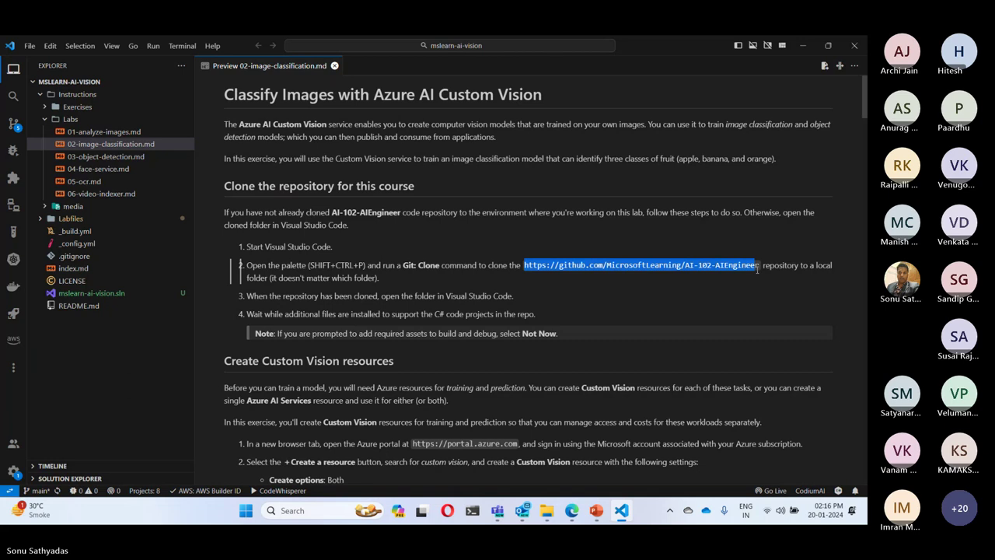
pyautogui.rightClick(787, 266)
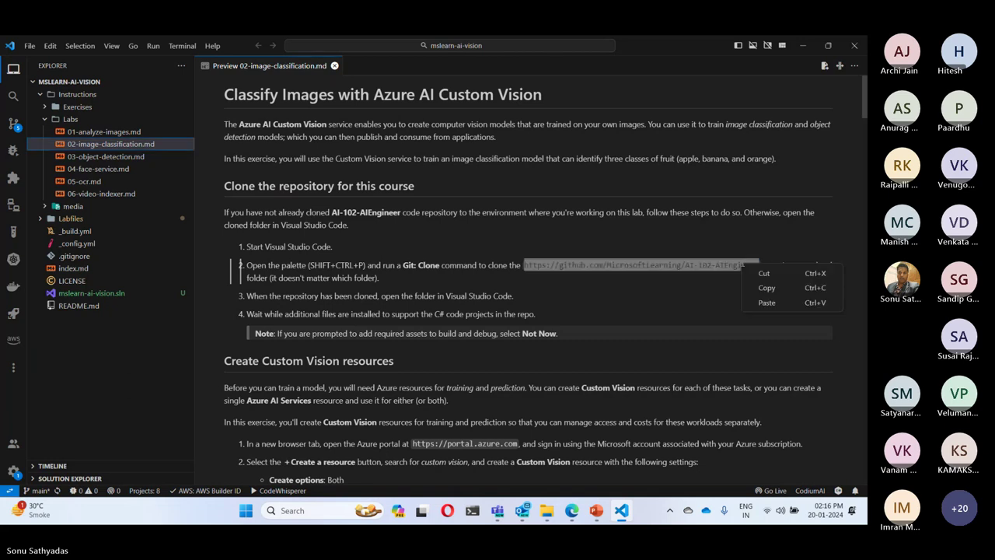
pyautogui.rightClick(743, 266)
pyautogui.click(766, 287)
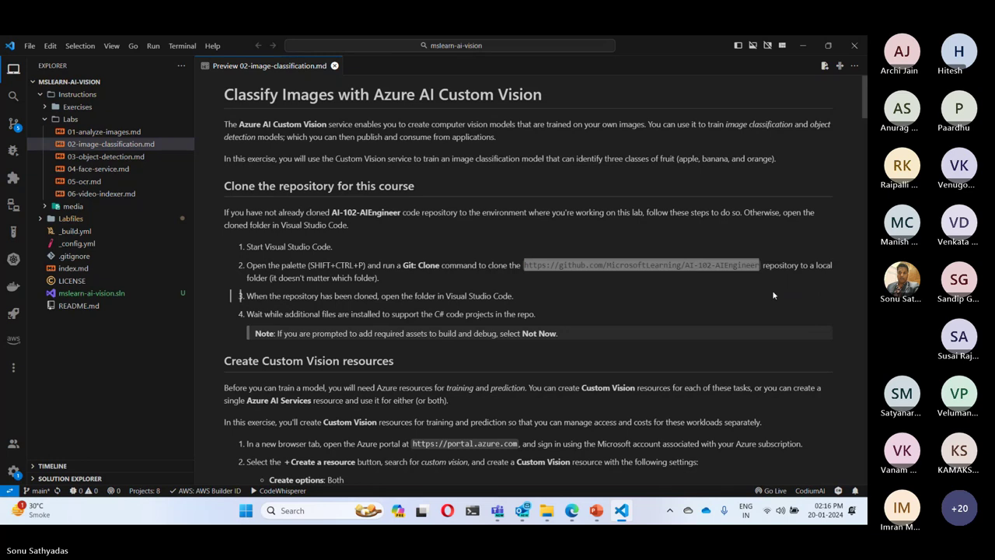
# Step: Open a PowerShell terminal and try to change to the .\Desktop\demos directory
pyautogui.click(472, 510)
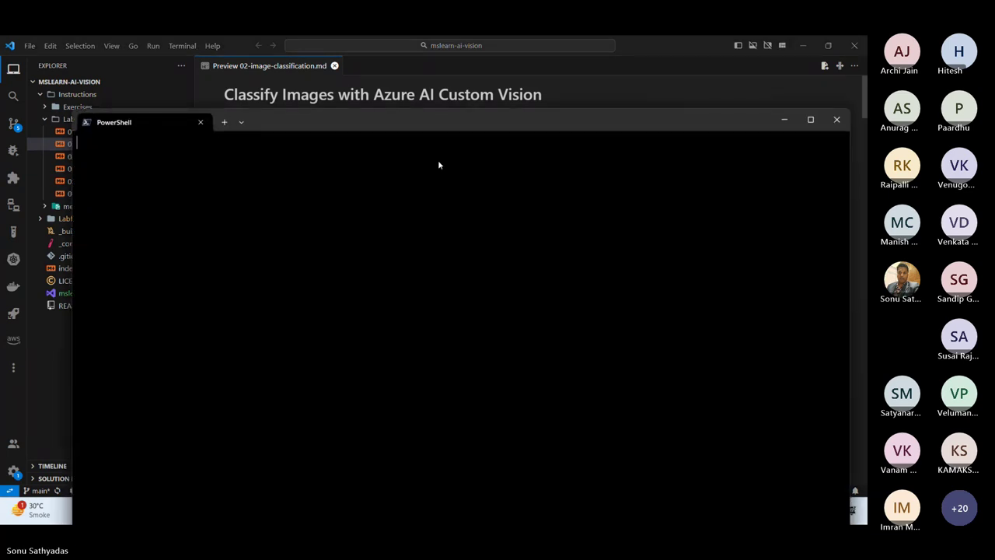
pyautogui.write('cd .\\')
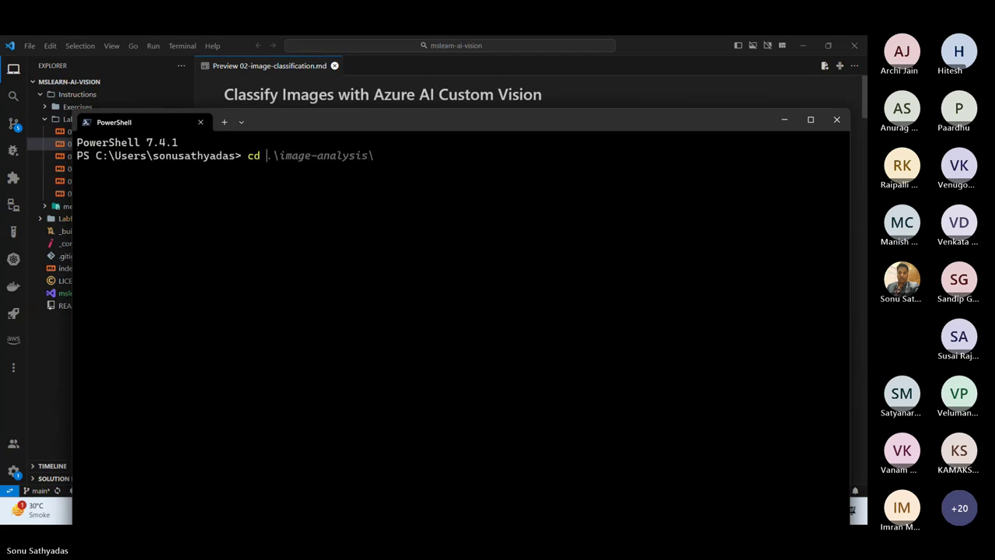
pyautogui.write('Des')
pyautogui.press('Tab')
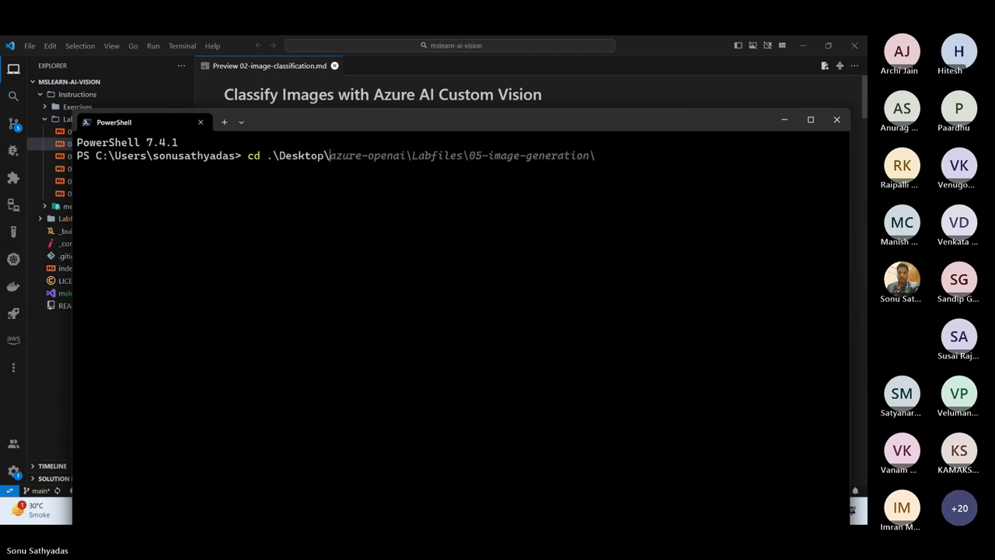
pyautogui.write('de')
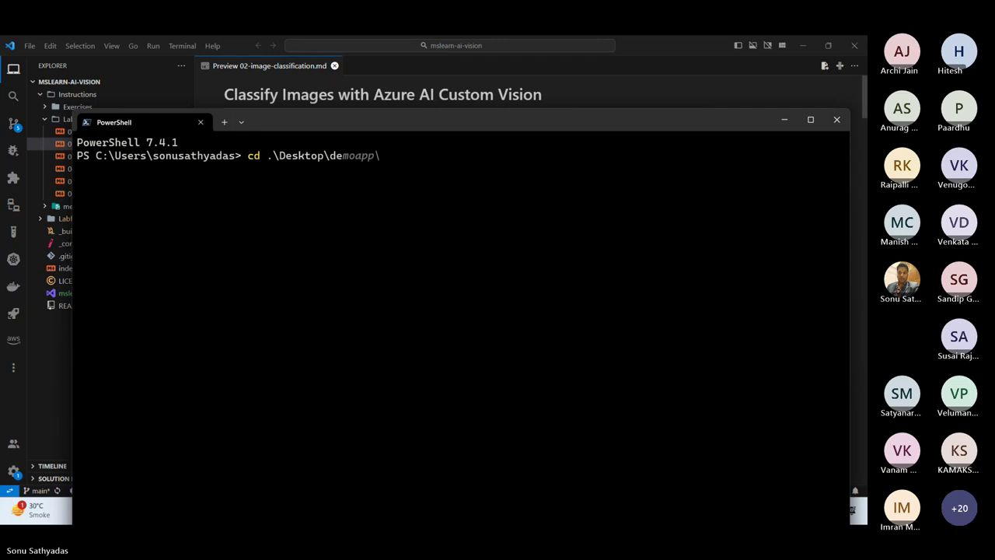
pyautogui.press('BackSpace')
pyautogui.write('emos')
pyautogui.press('Return')
# Step: Change to the Desktop directory and list its contents
pyautogui.write('cd des')
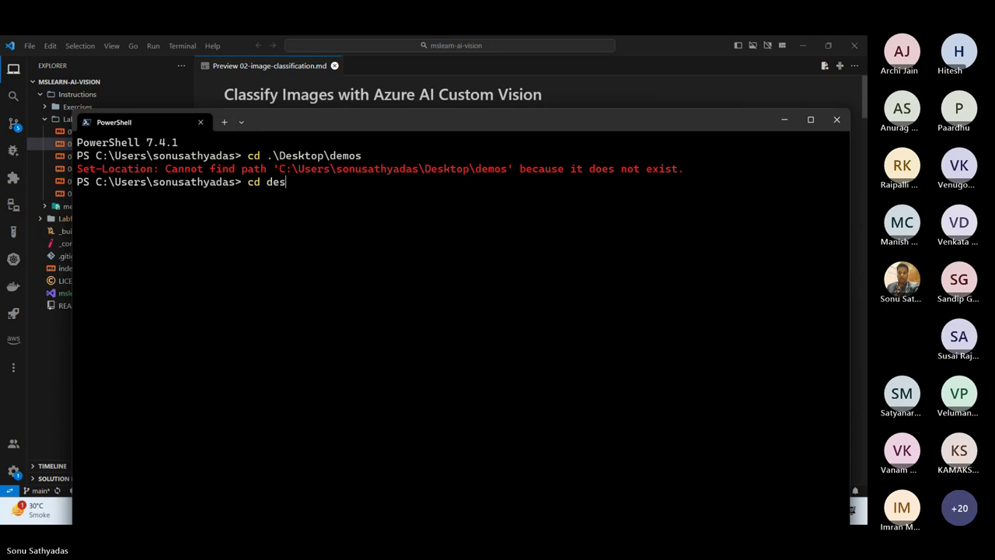
pyautogui.press('Tab')
pyautogui.press('Return')
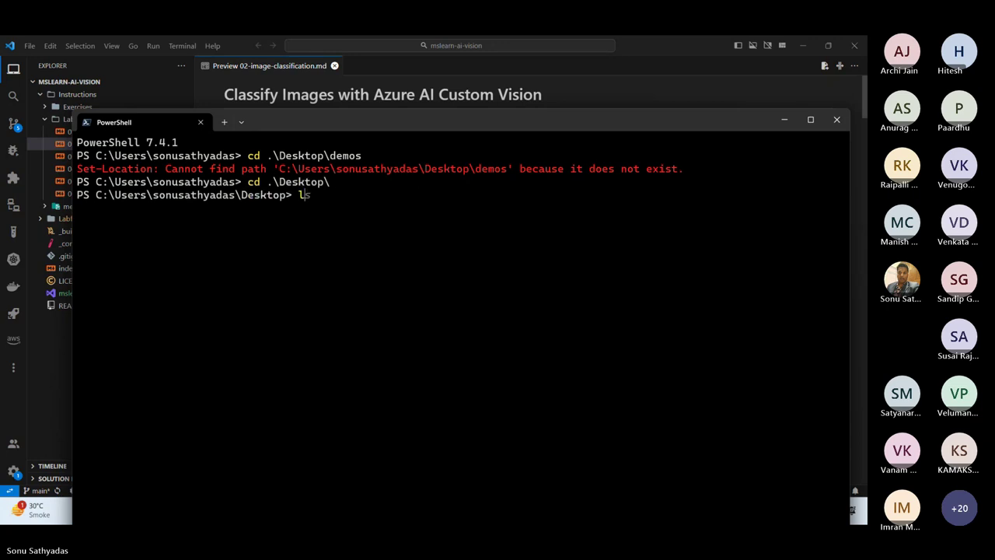
pyautogui.write('ls')
pyautogui.press('Return')
# Step: Change to the labs directory within Desktop
pyautogui.write('cd d')
pyautogui.press('BackSpace')
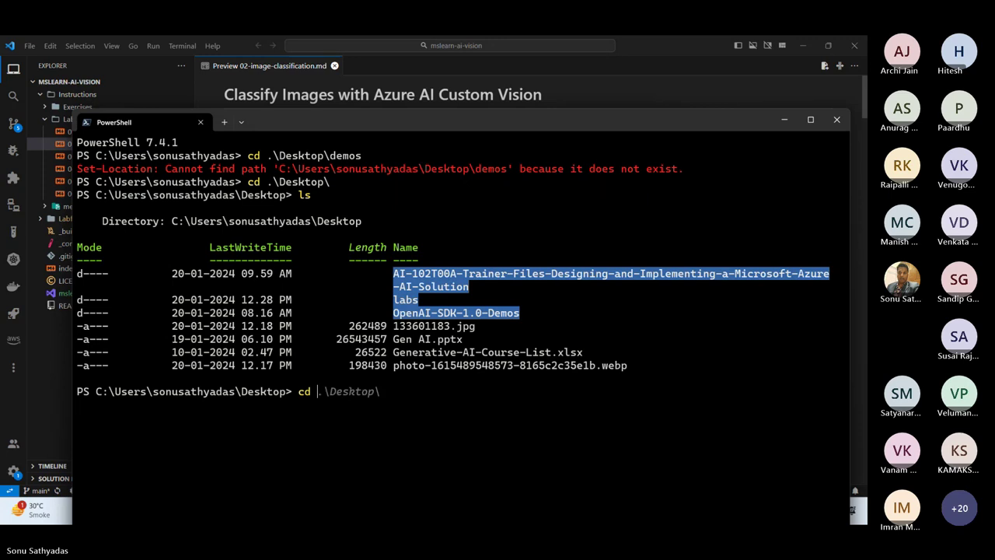
pyautogui.write('la')
pyautogui.press('Tab')
pyautogui.press('Return')
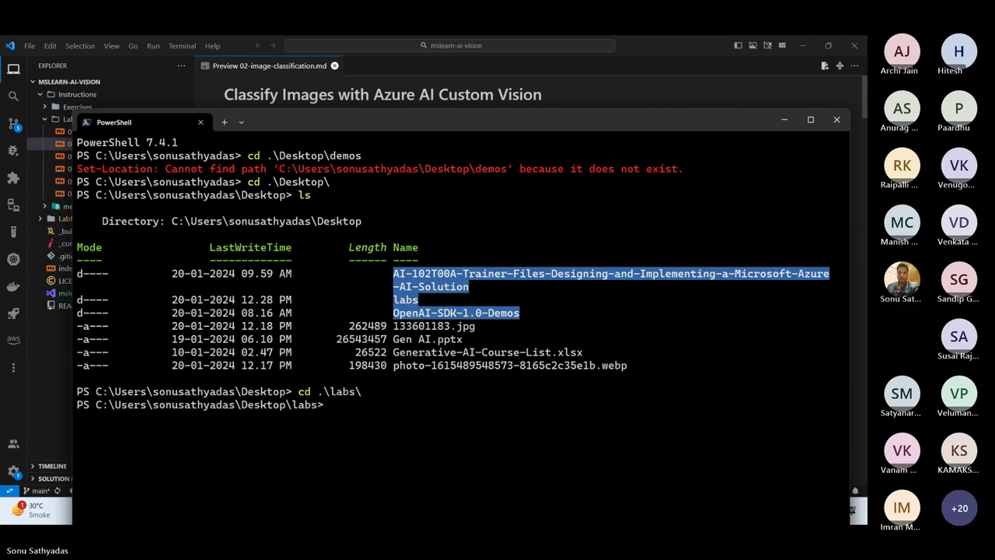
# Step: Begin a git clone command in the labs directory and paste the clipboard address after it, without running it
pyautogui.write('git clone')
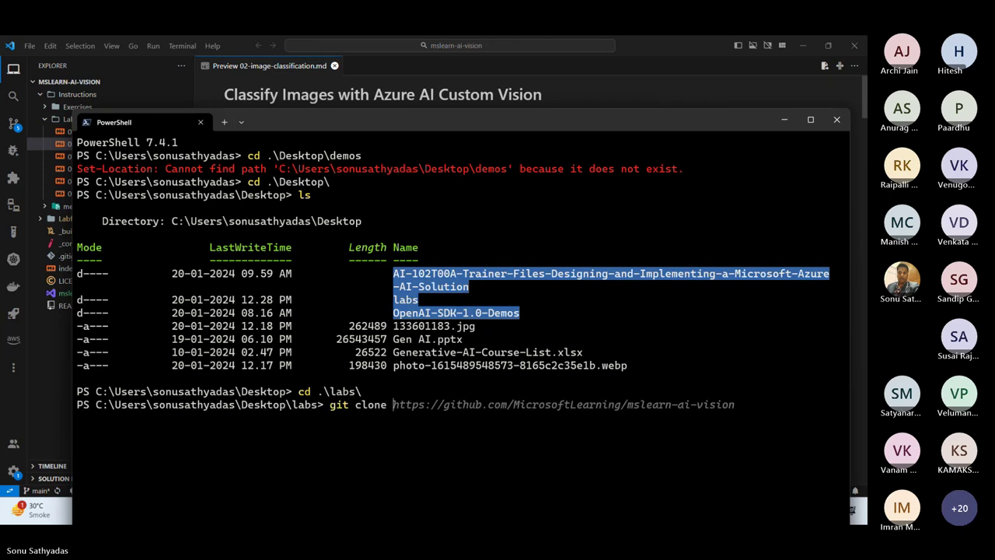
pyautogui.hotkey('ctrl', 'v')
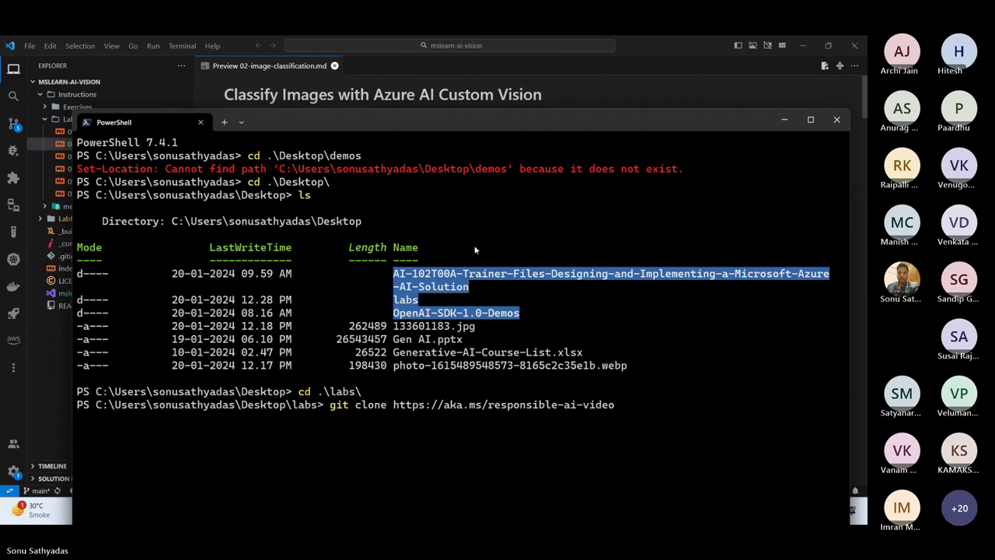
# Step: Switch to Visual Studio Code, copy the selected AI-102-AIEngineer repository URL again, and return to the PowerShell terminal
pyautogui.hotkey('alt', 'Tab')
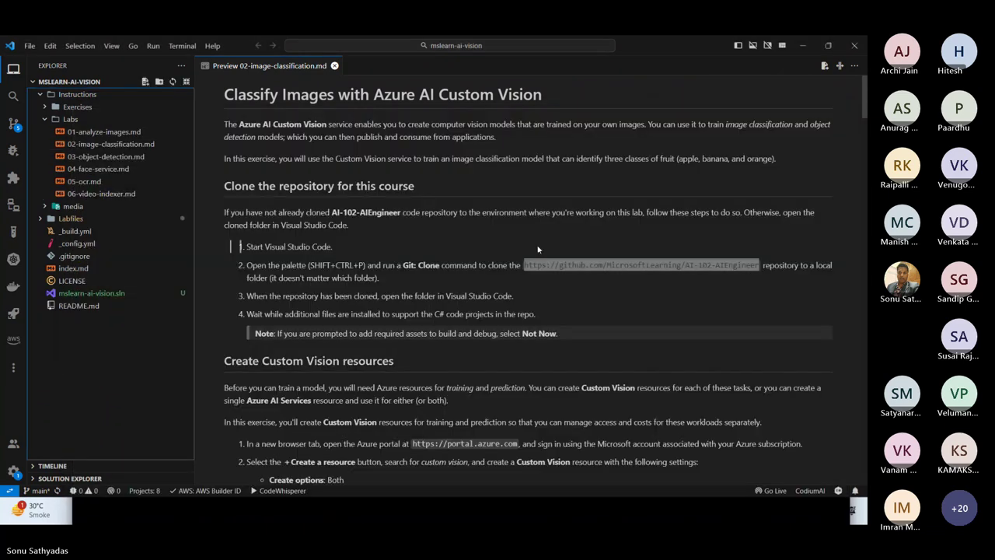
pyautogui.click(537, 265)
pyautogui.rightClick(541, 268)
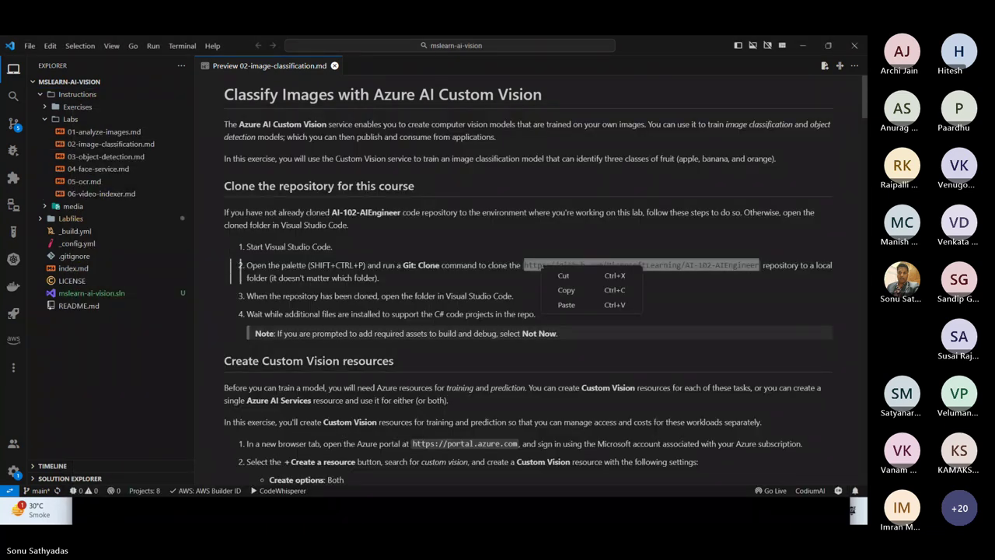
pyautogui.click(566, 290)
pyautogui.click(728, 254)
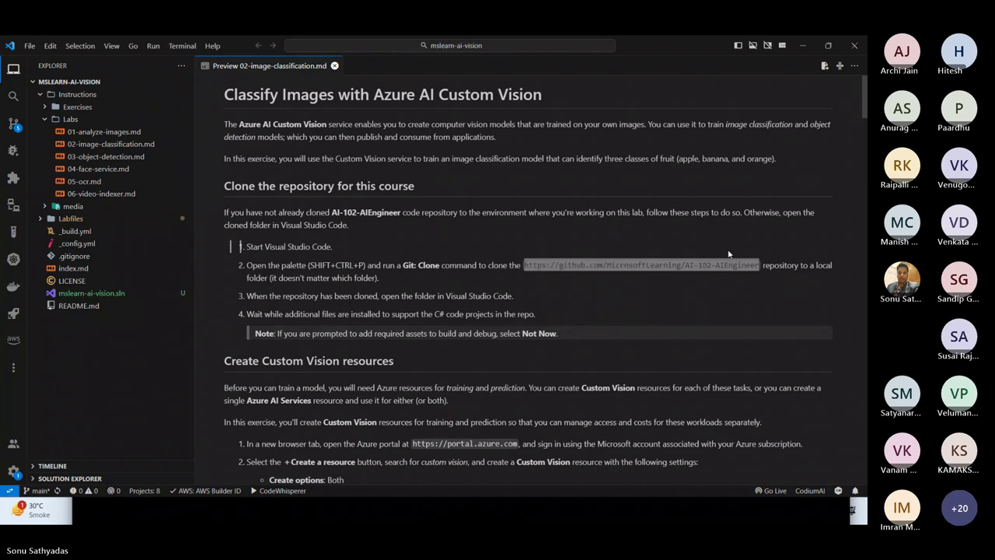
pyautogui.click(361, 522)
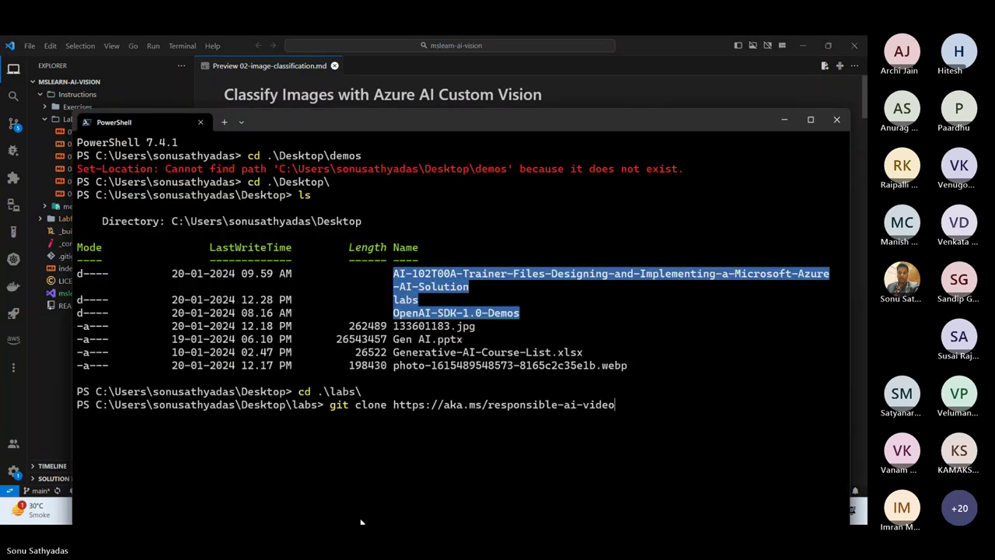
# Step: Delete the wrongly pasted aka.ms address from the git clone command, keeping the command itself
pyautogui.press('BackSpace')
pyautogui.press('BackSpace')
pyautogui.press('BackSpace')
pyautogui.press('BackSpace')
pyautogui.press('BackSpace')
pyautogui.press('BackSpace')
pyautogui.press('BackSpace')
pyautogui.press('BackSpace')
pyautogui.press('BackSpace')
pyautogui.press('BackSpace')
pyautogui.press('BackSpace')
pyautogui.press('BackSpace')
pyautogui.press('BackSpace')
pyautogui.press('BackSpace')
pyautogui.press('BackSpace')
pyautogui.press('BackSpace')
pyautogui.press('BackSpace')
pyautogui.press('BackSpace')
pyautogui.press('BackSpace')
pyautogui.press('BackSpace')
pyautogui.press('BackSpace')
pyautogui.press('BackSpace')
pyautogui.press('BackSpace')
pyautogui.press('BackSpace')
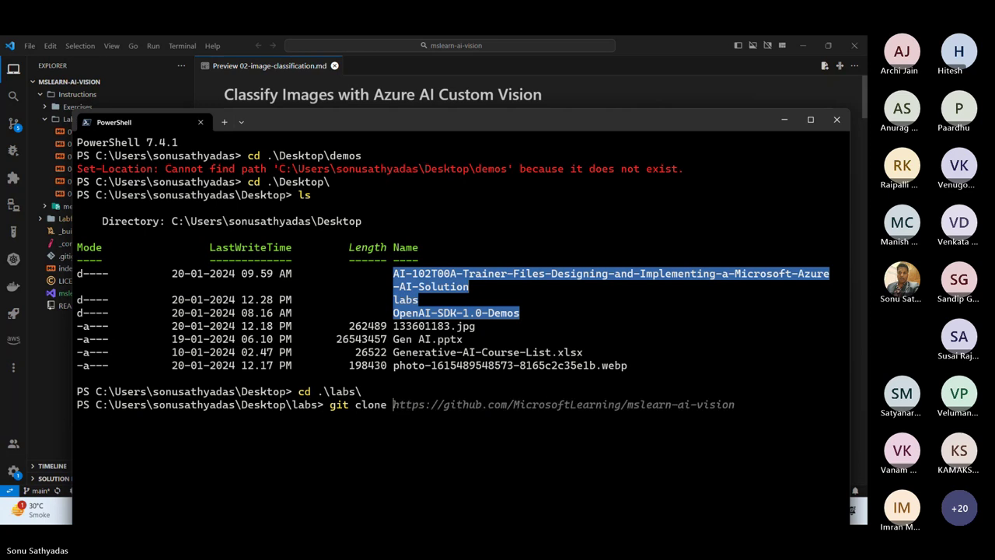
pyautogui.hotkey('ctrl', 'v')
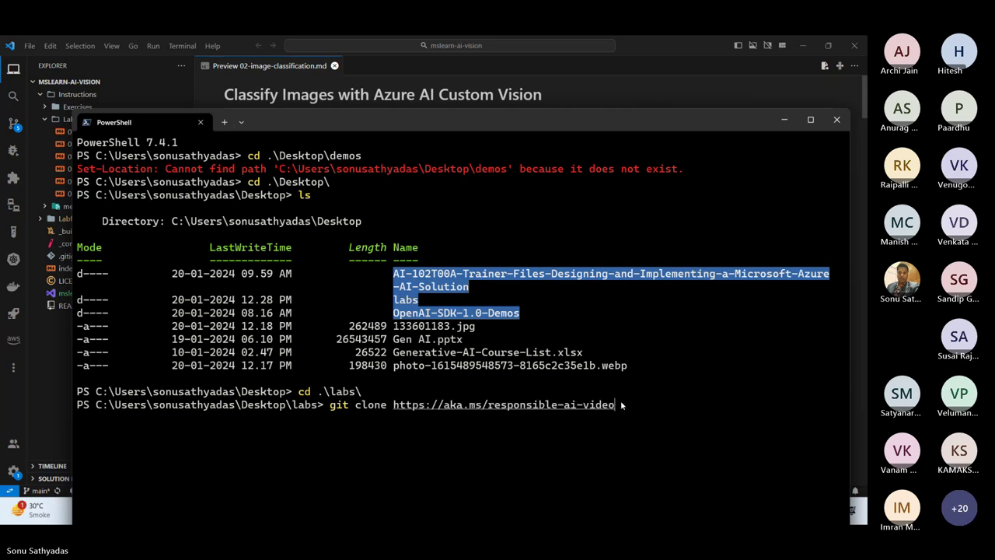
pyautogui.press('BackSpace')
pyautogui.press('BackSpace')
pyautogui.press('BackSpace')
pyautogui.press('BackSpace')
pyautogui.press('BackSpace')
pyautogui.press('BackSpace')
pyautogui.press('BackSpace')
pyautogui.press('BackSpace')
pyautogui.press('BackSpace')
pyautogui.press('BackSpace')
pyautogui.press('BackSpace')
pyautogui.press('BackSpace')
pyautogui.press('BackSpace')
pyautogui.press('BackSpace')
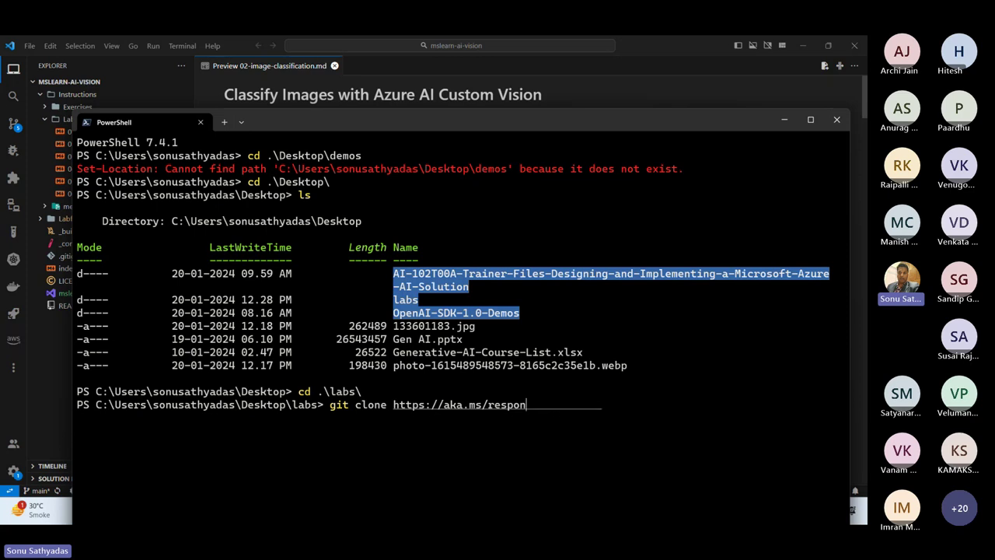
pyautogui.press('BackSpace')
pyautogui.press('BackSpace')
pyautogui.press('BackSpace')
pyautogui.press('BackSpace')
pyautogui.press('BackSpace')
pyautogui.press('BackSpace')
pyautogui.press('BackSpace')
pyautogui.press('BackSpace')
pyautogui.press('BackSpace')
pyautogui.press('BackSpace')
pyautogui.press('BackSpace')
pyautogui.press('BackSpace')
pyautogui.press('BackSpace')
pyautogui.press('BackSpace')
pyautogui.press('BackSpace')
pyautogui.press('BackSpace')
pyautogui.press('BackSpace')
pyautogui.press('BackSpace')
pyautogui.press('BackSpace')
pyautogui.press('BackSpace')
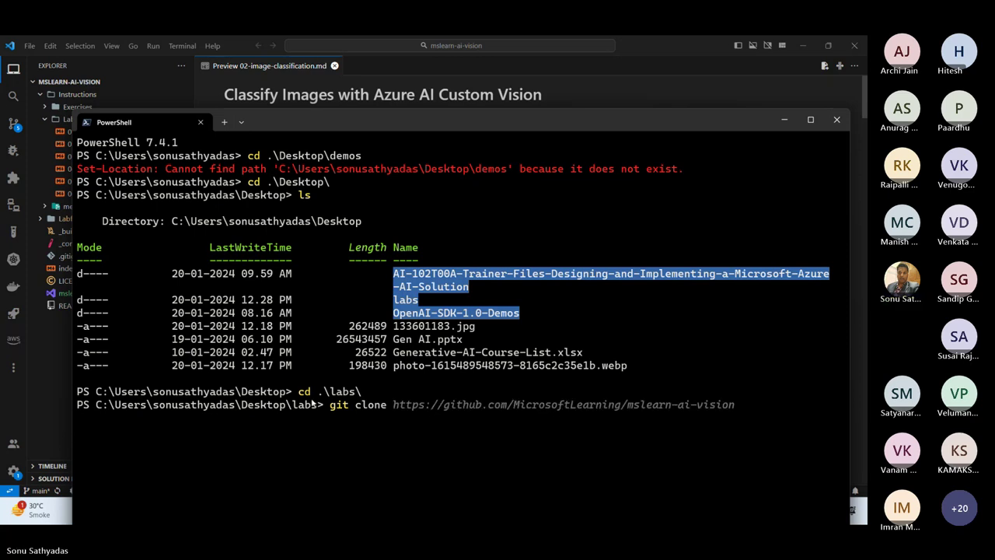
# Step: Switch to Visual Studio Code, open the source of 02-image-classification.md and copy the AI-102-AIEngineer repository URL from step 2
pyautogui.click(51, 359)
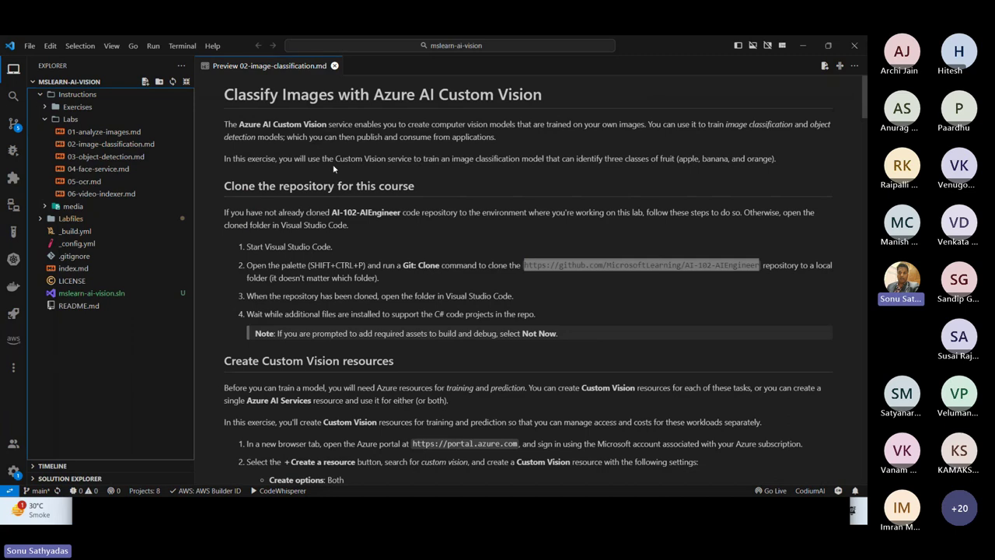
pyautogui.click(133, 146)
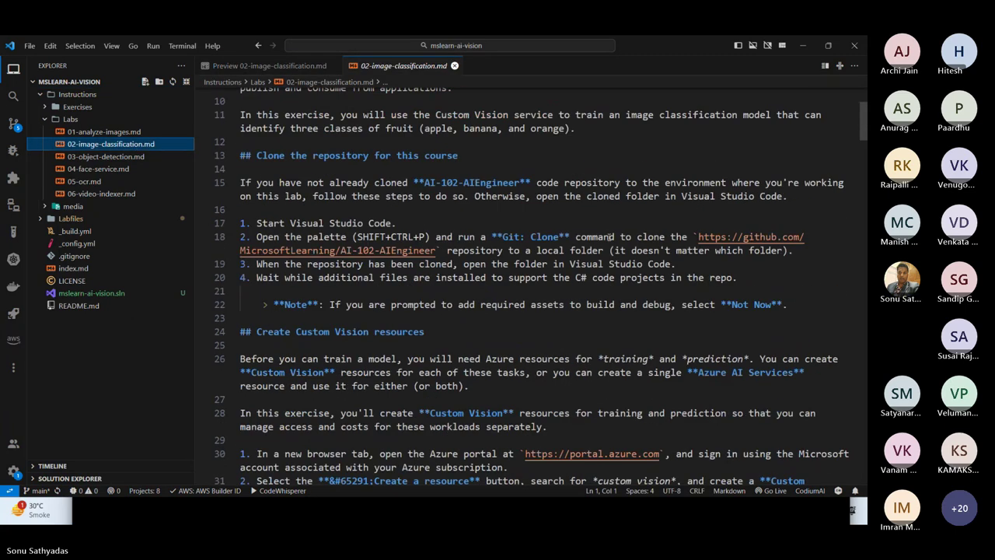
pyautogui.moveTo(699, 237); pyautogui.dragTo(449, 249)
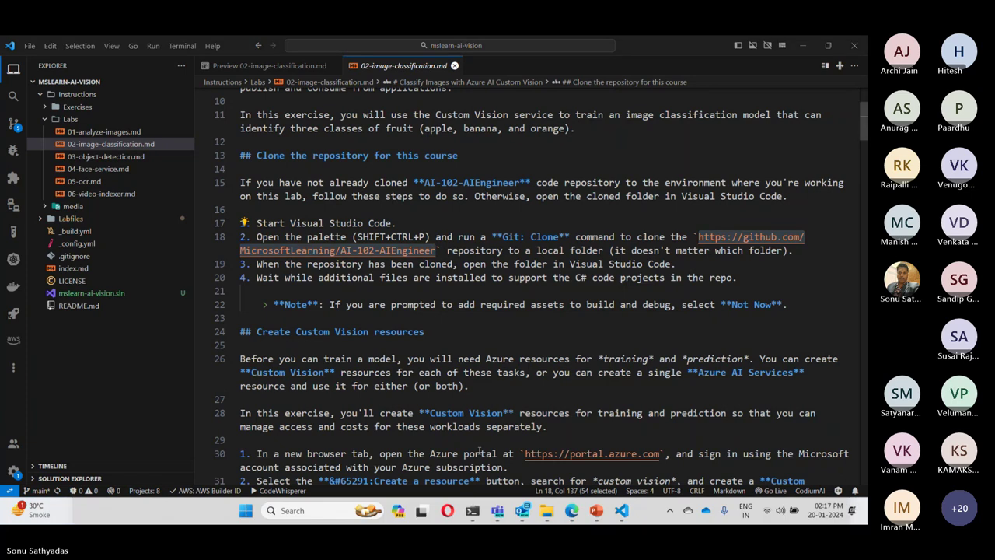
pyautogui.click(472, 513)
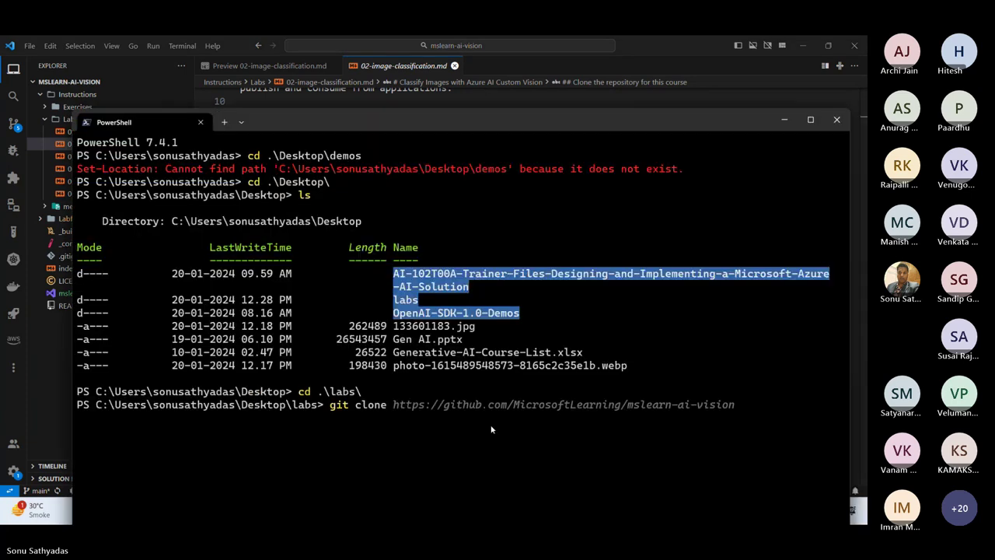
pyautogui.hotkey('ctrl', 'v')
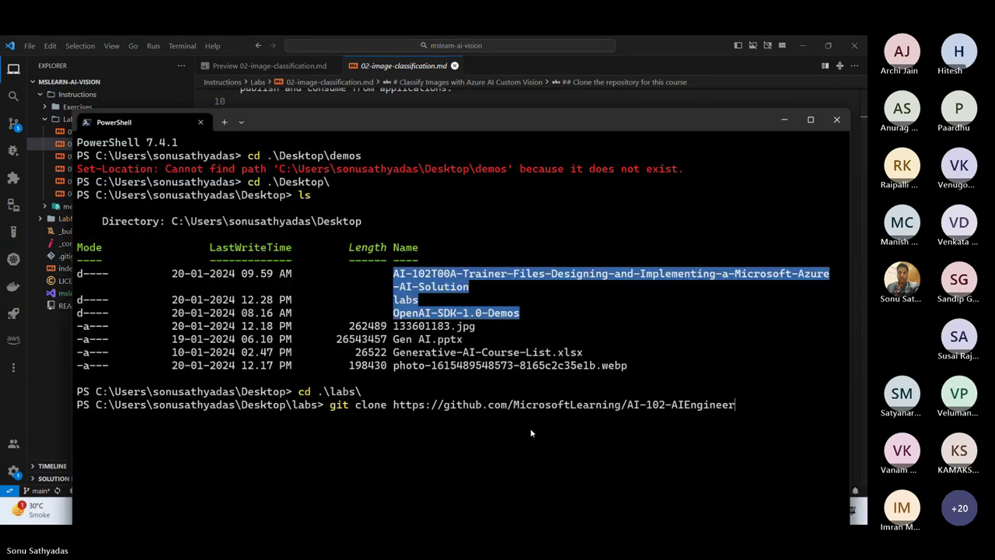
pyautogui.press('Return')
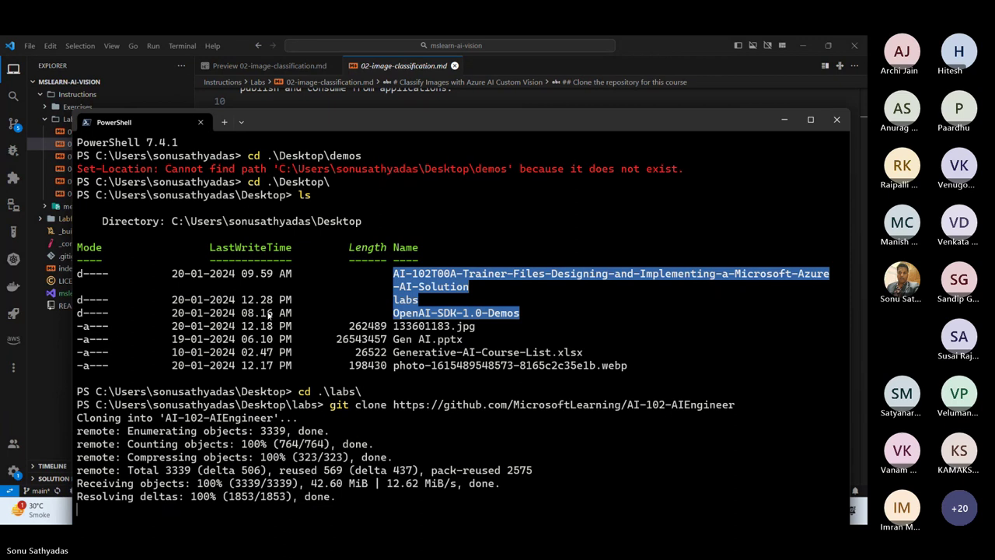
# Step: Switch to Visual Studio Code and review the cloning instructions in the rendered preview of 02-image-classification.md
pyautogui.click(61, 344)
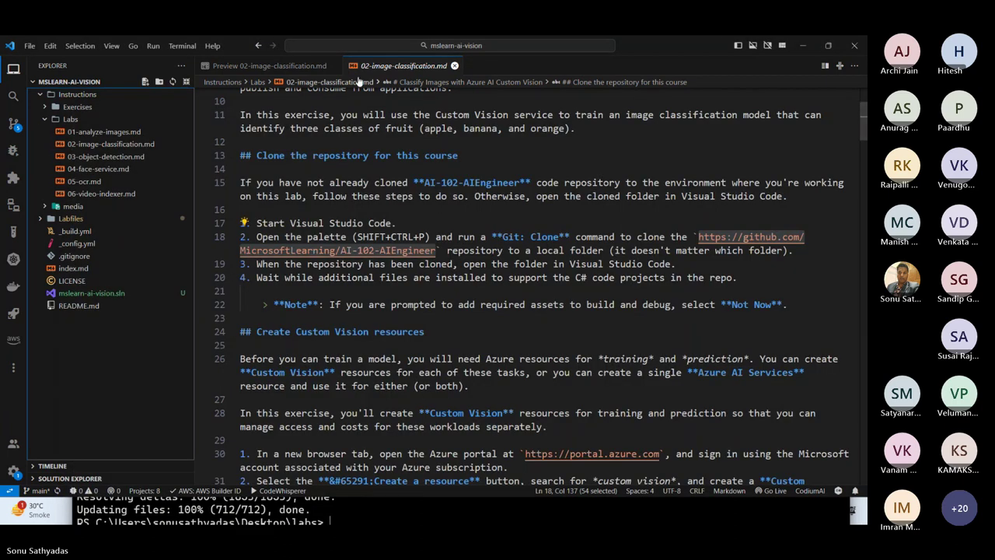
pyautogui.click(272, 65)
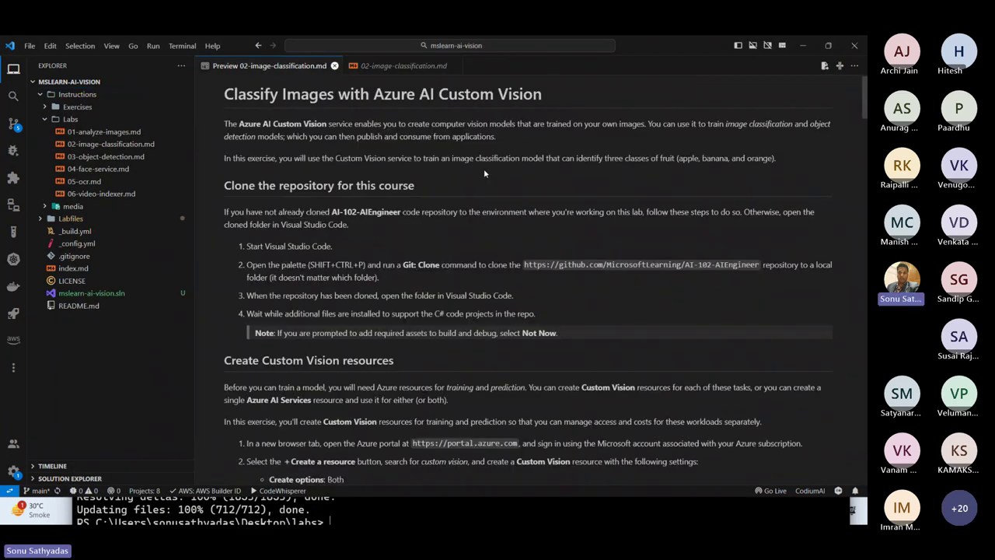
pyautogui.scroll(-2, 542, 227)
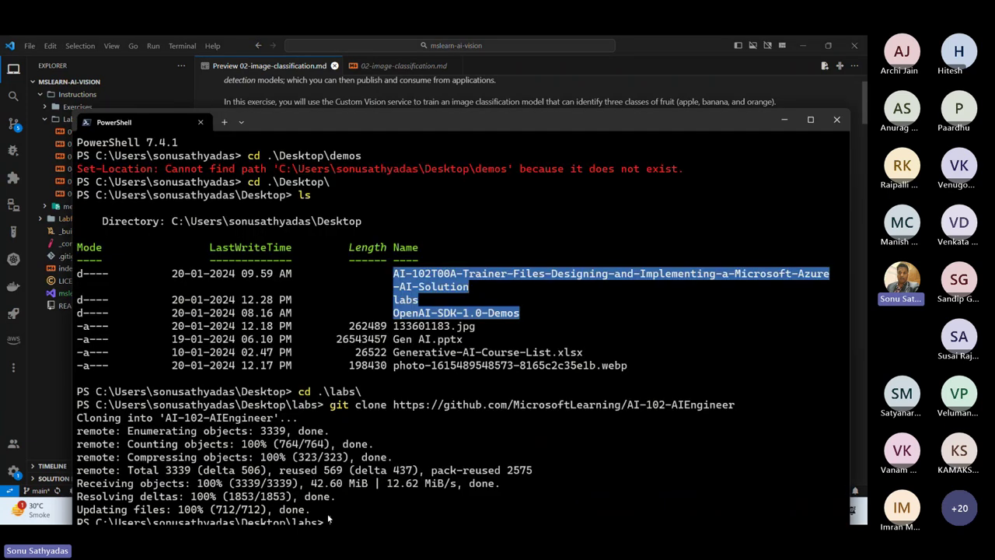
# Step: Return to PowerShell, maximize its window and change to the AI-102-AIEngineer directory
pyautogui.click(379, 511)
pyautogui.doubleClick(504, 124)
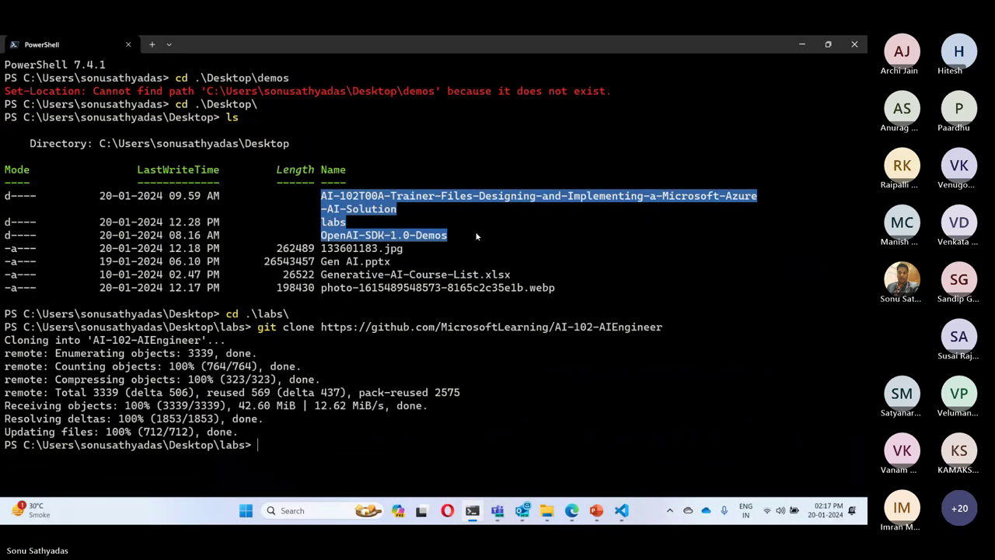
pyautogui.write('c')
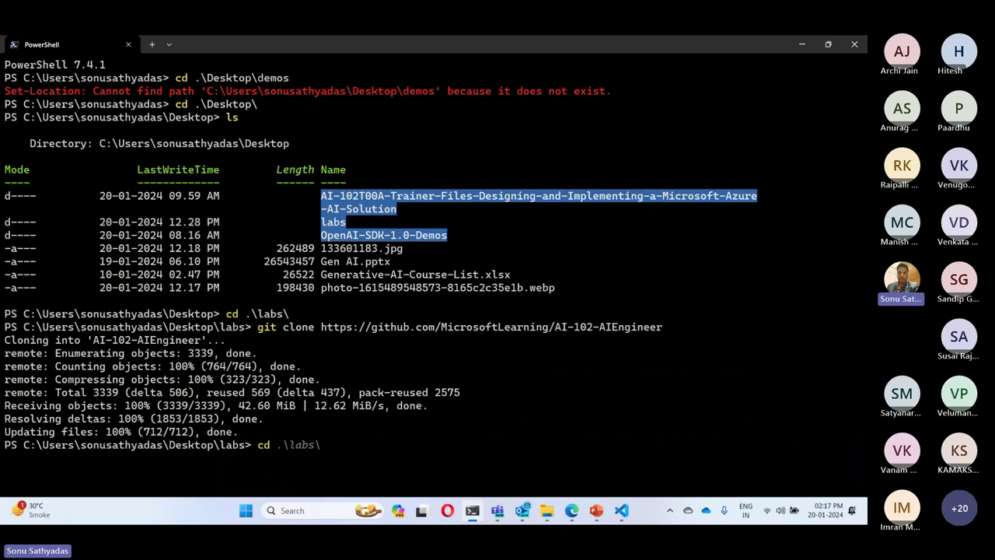
pyautogui.write('d AO')
pyautogui.press('BackSpace')
pyautogui.press('Tab')
pyautogui.press('Return')
# Step: Open the current directory in Visual Studio Code with "code ." and maximize the new window
pyautogui.write('code ')
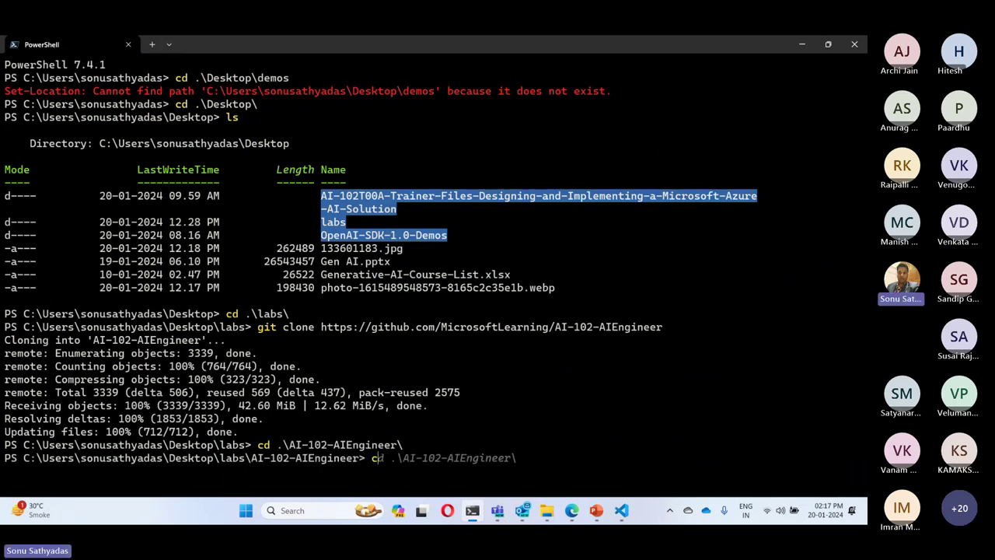
pyautogui.write('.')
pyautogui.press('Return')
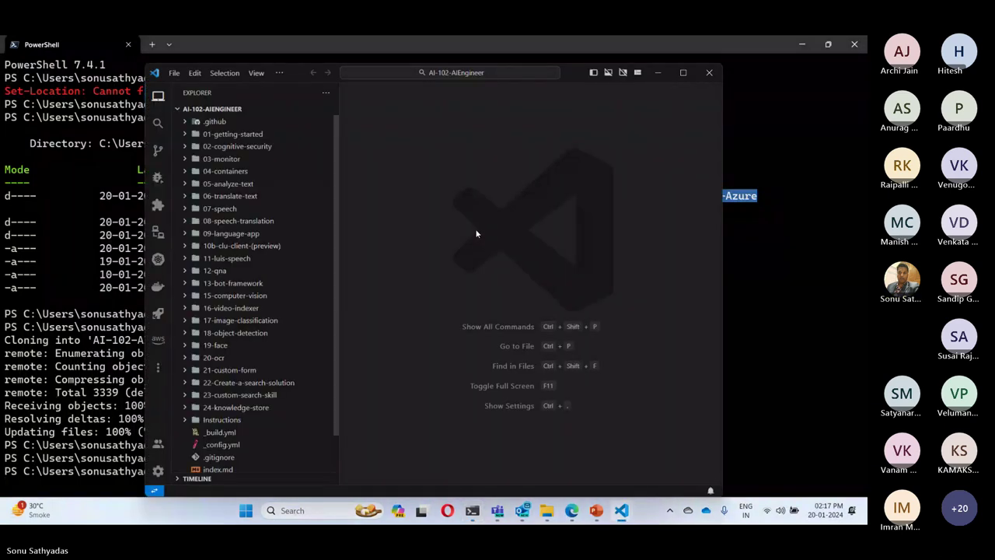
pyautogui.click(683, 73)
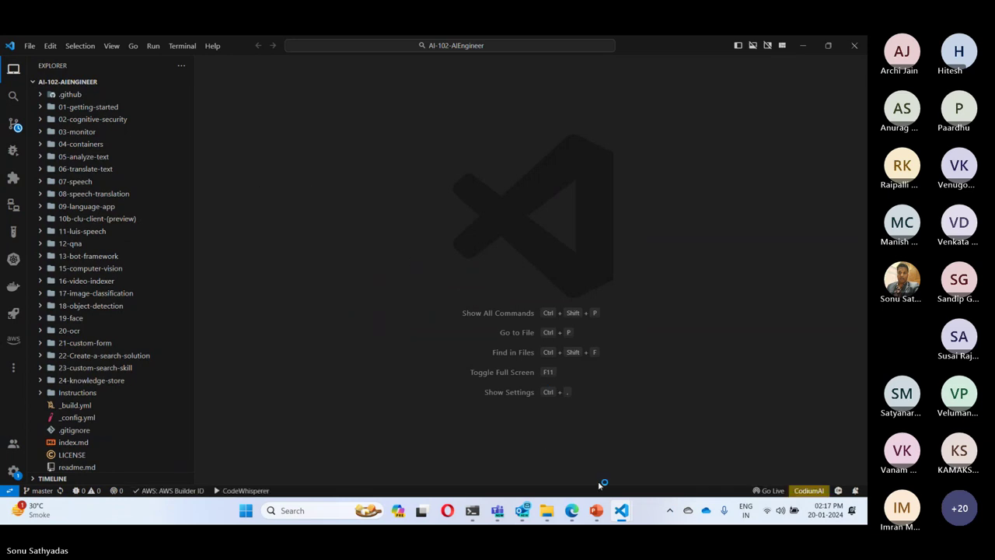
# Step: Go back to the mslearn-ai-vision window and read the first steps of the Create Custom Vision resources section
pyautogui.click(807, 46)
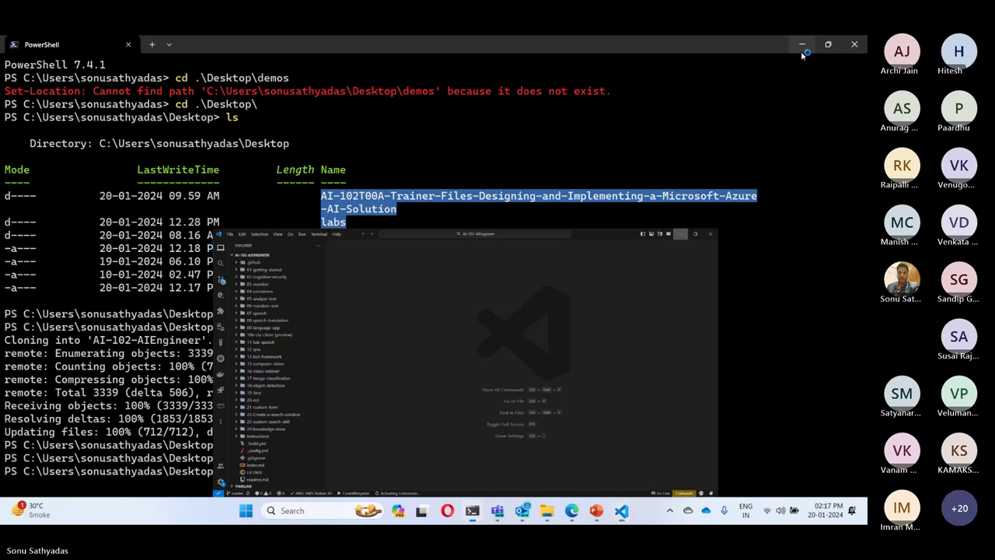
pyautogui.hotkey('alt', 'Tab')
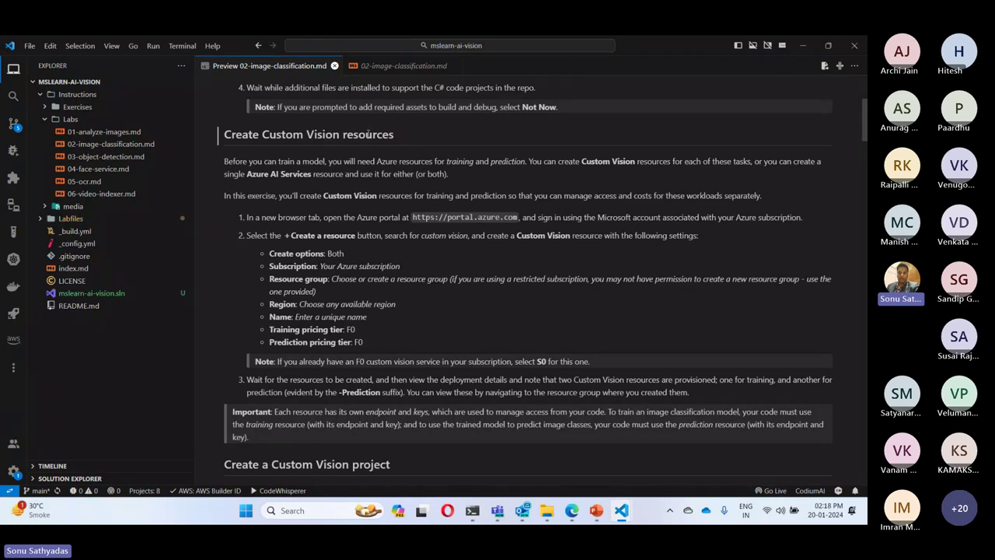
pyautogui.moveTo(389, 221); pyautogui.dragTo(721, 215)
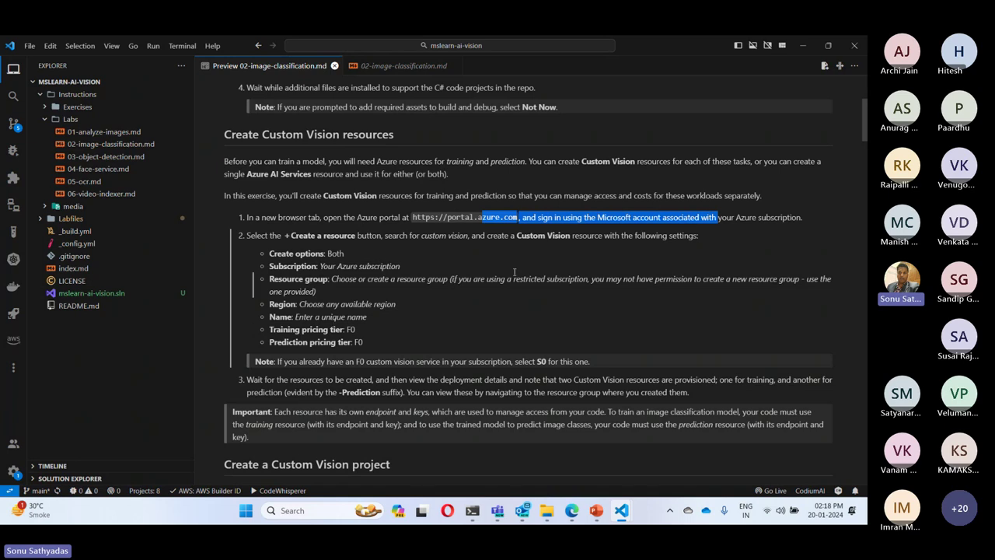
pyautogui.moveTo(517, 235); pyautogui.dragTo(573, 235)
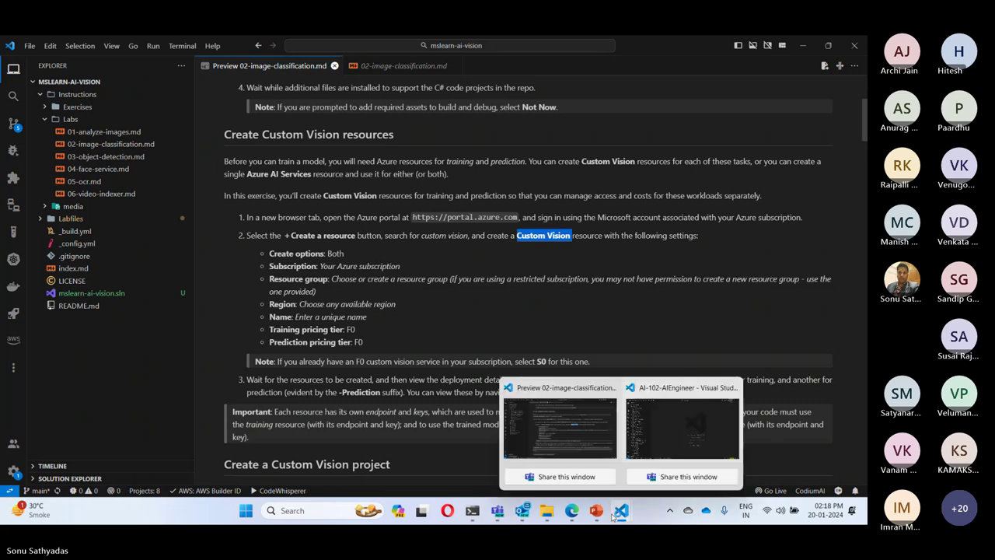
# Step: Switch to Microsoft Edge, go to the Azure portal home page and start creating a resource
pyautogui.click(572, 510)
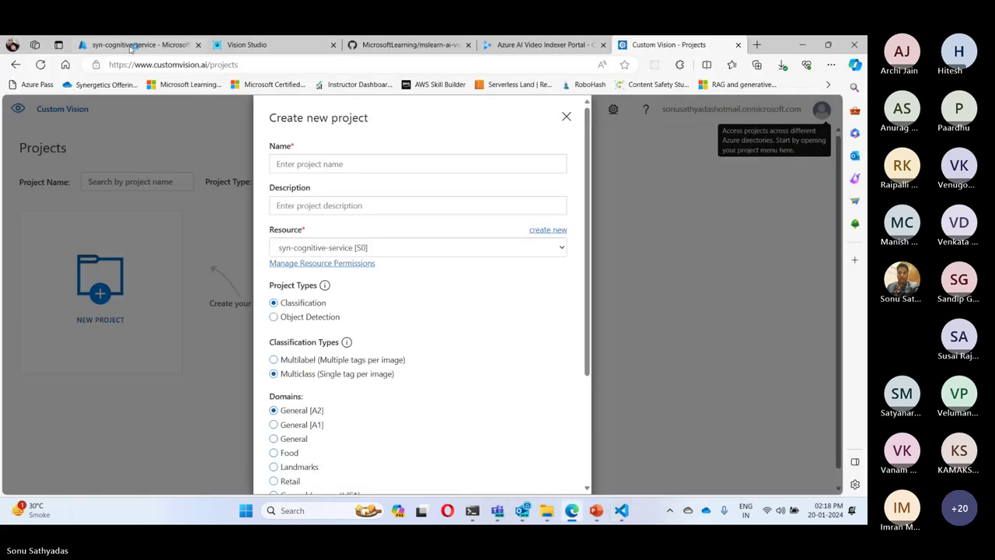
pyautogui.click(133, 44)
pyautogui.click(24, 128)
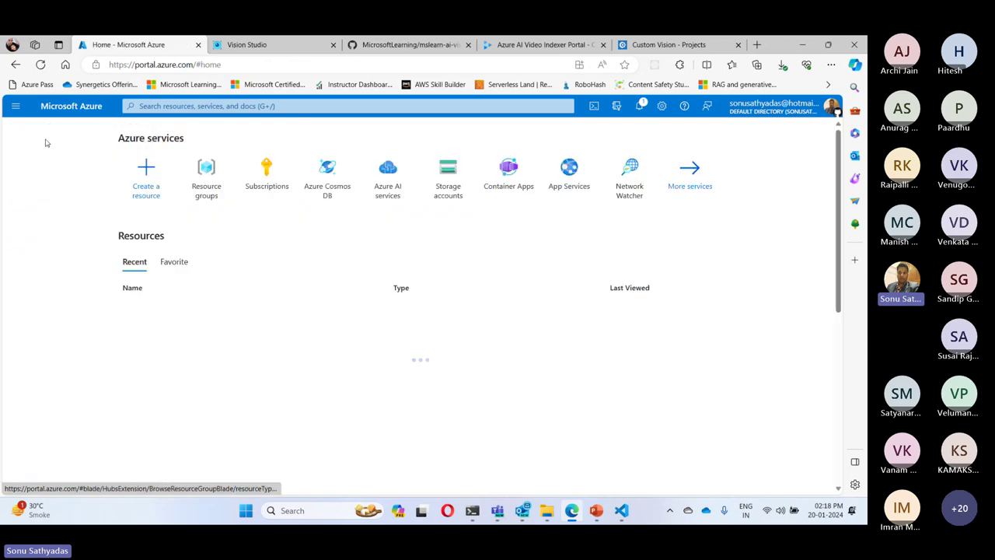
pyautogui.click(140, 180)
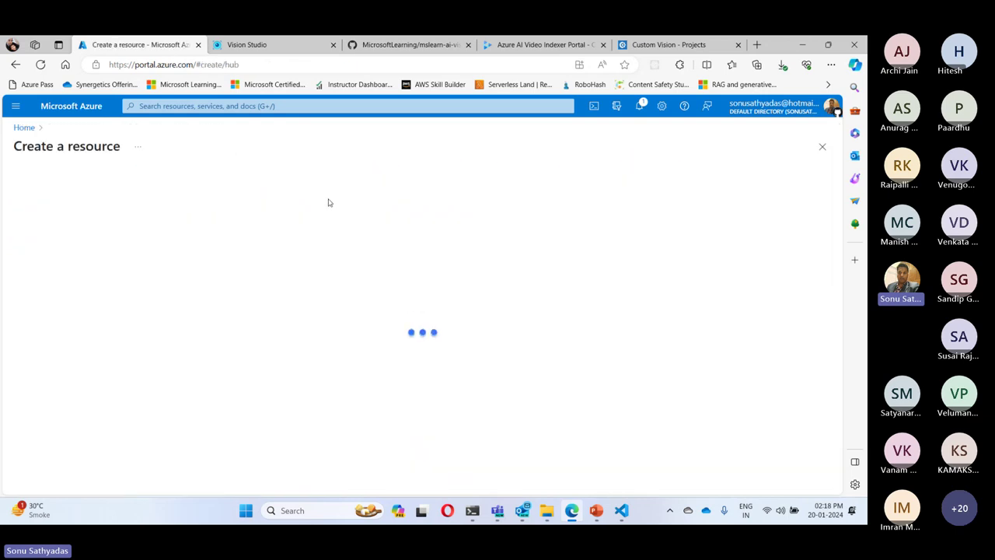
# Step: Search the Marketplace for "Custom Vision" and open the creation form for Microsoft's Custom Vision service
pyautogui.write('Cu')
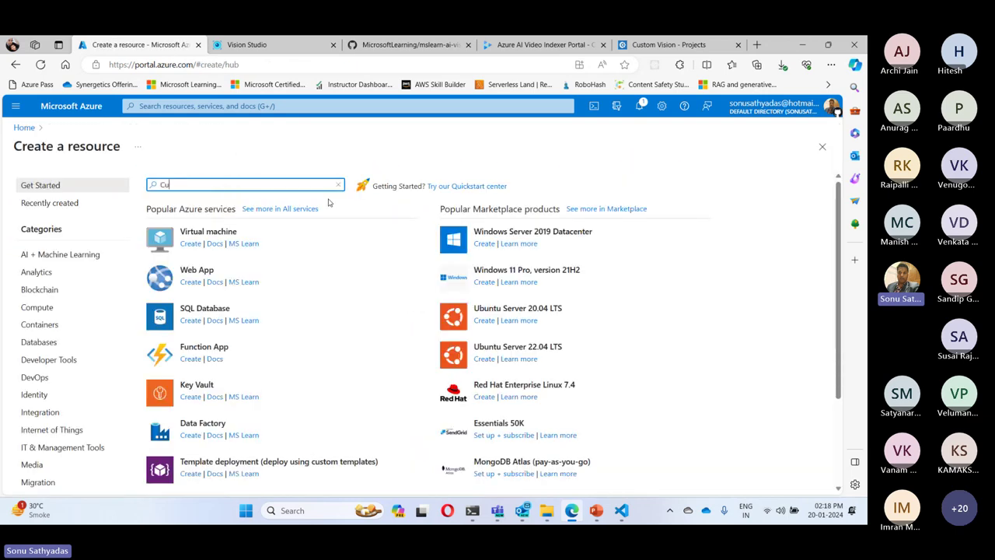
pyautogui.write('stom V')
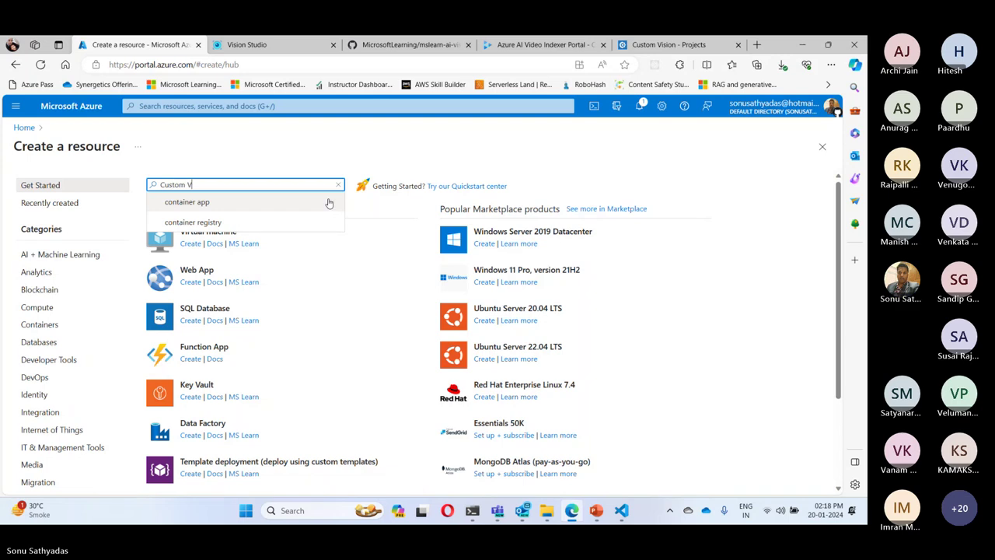
pyautogui.write('iso')
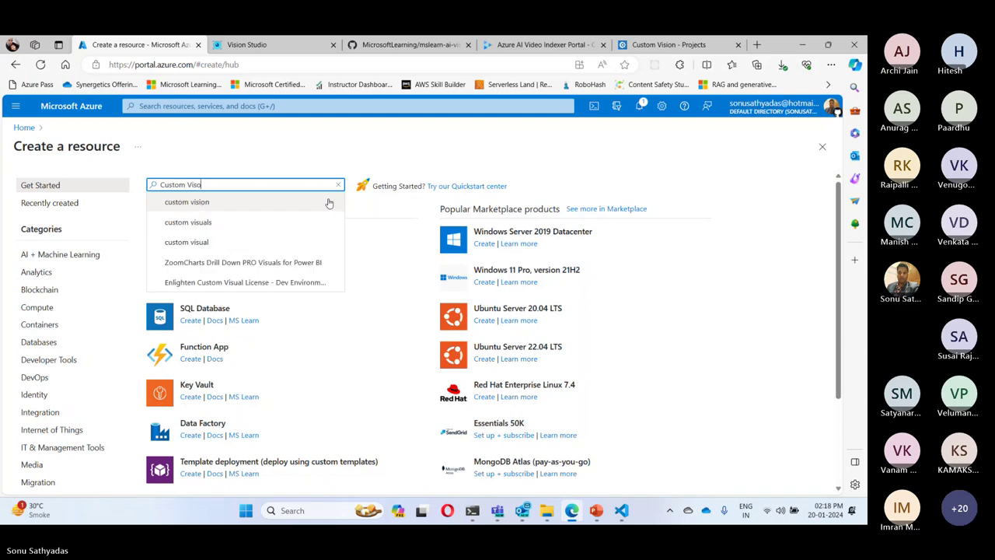
pyautogui.write('n')
pyautogui.press('BackSpace')
pyautogui.press('BackSpace')
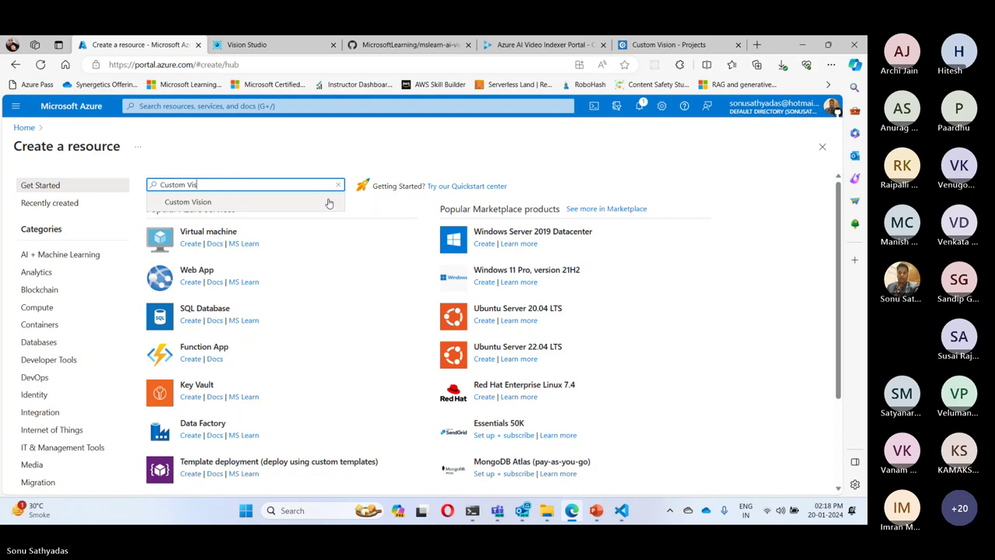
pyautogui.write('ion')
pyautogui.press('Return')
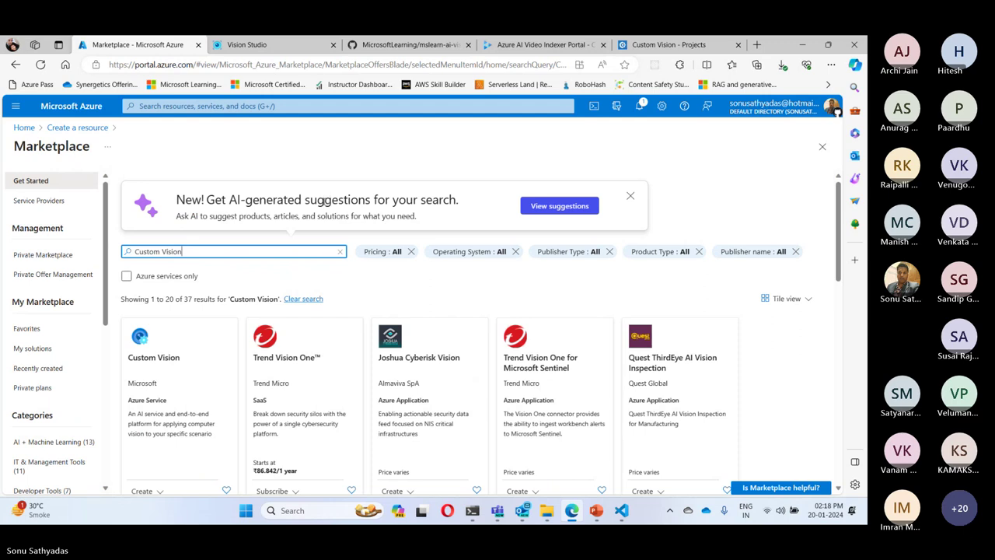
pyautogui.click(154, 358)
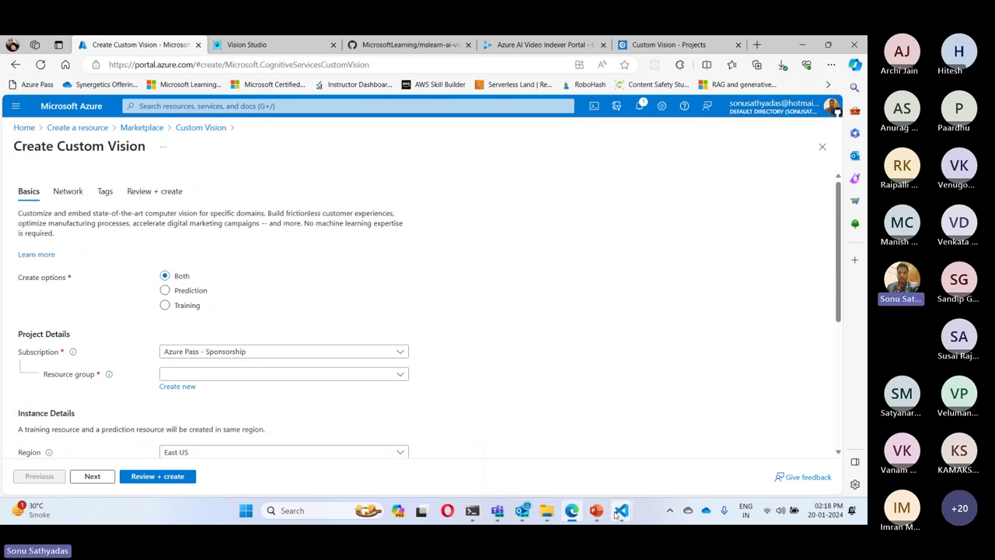
# Step: Switch to the lab instructions in Visual Studio Code and check the Create options and other settings for the Custom Vision resource
pyautogui.moveTo(621, 510)
pyautogui.click(583, 455)
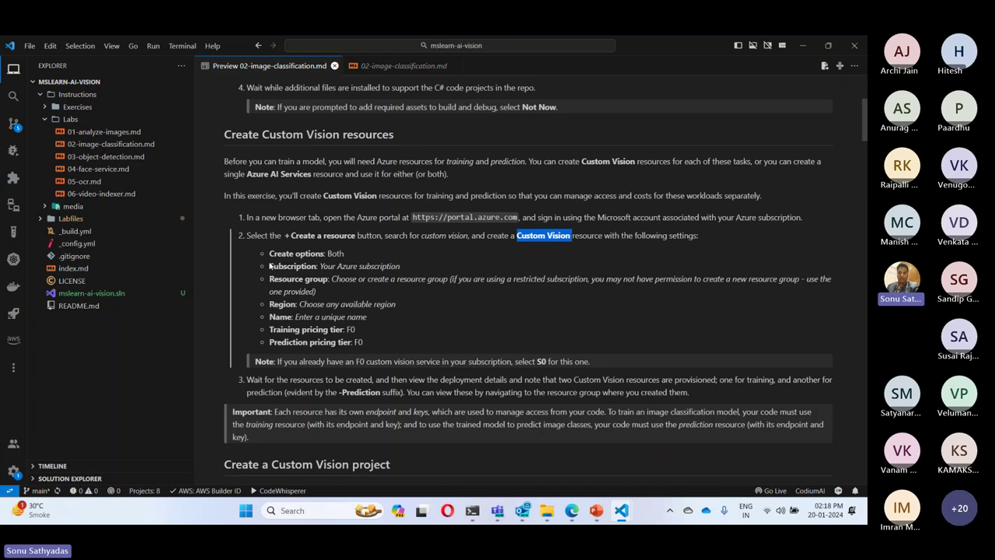
pyautogui.moveTo(271, 253); pyautogui.dragTo(351, 255)
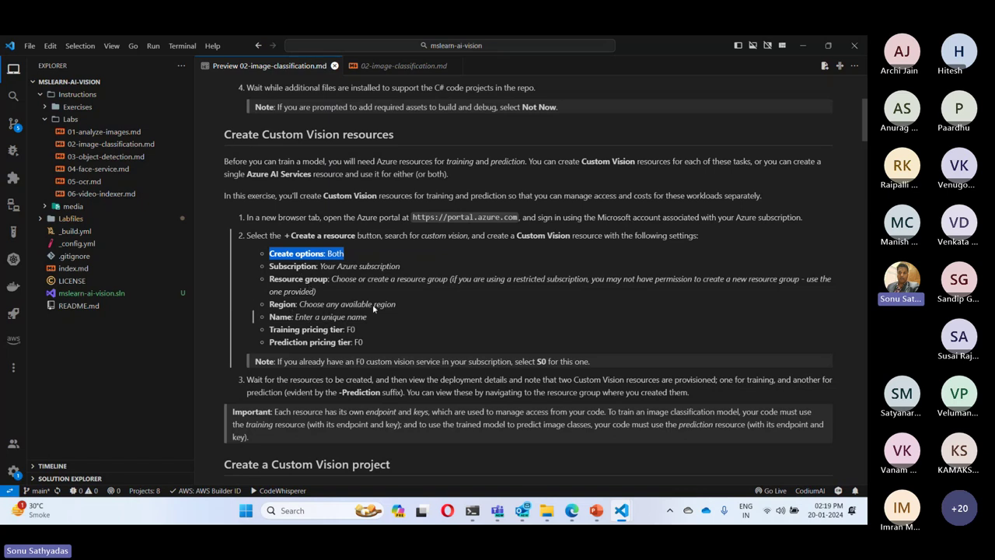
# Step: Return to the Create Custom Vision form in Microsoft Edge and choose the Azure Pass - Sponsorship subscription and the AI-RG resource group
pyautogui.click(803, 45)
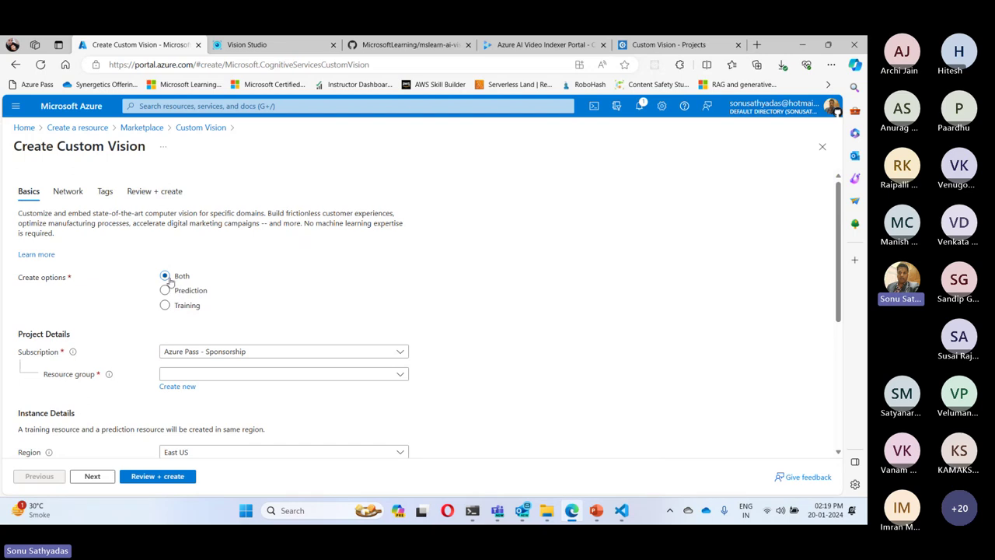
pyautogui.click(208, 352)
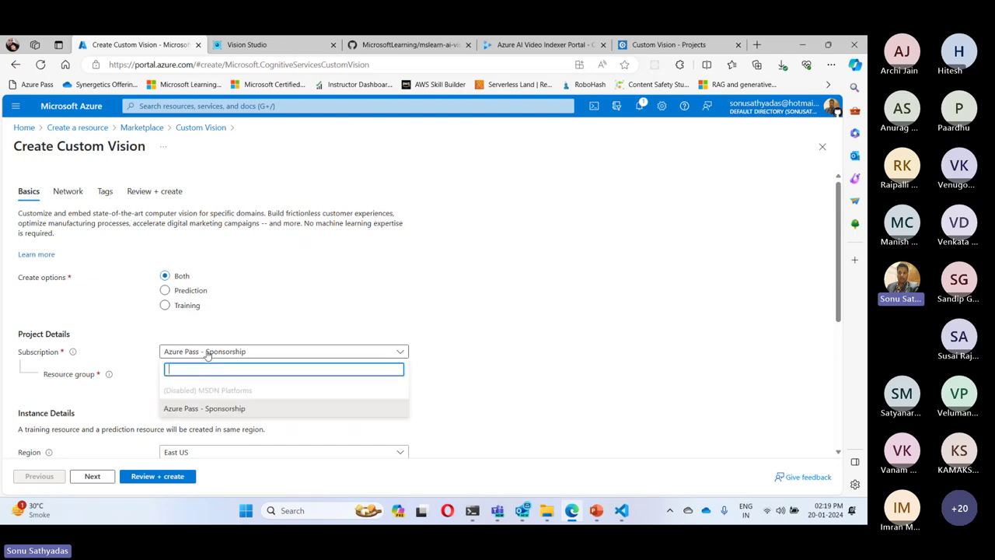
pyautogui.click(195, 408)
pyautogui.click(195, 375)
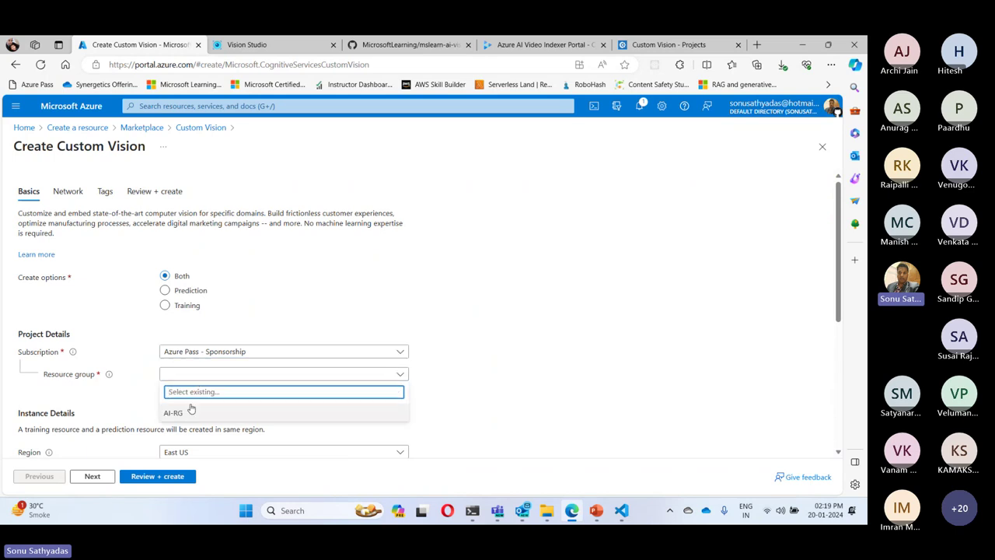
pyautogui.click(191, 411)
# Step: Name the Custom Vision resource syn-custom-vision in the instance details
pyautogui.scroll(-2, 392, 314)
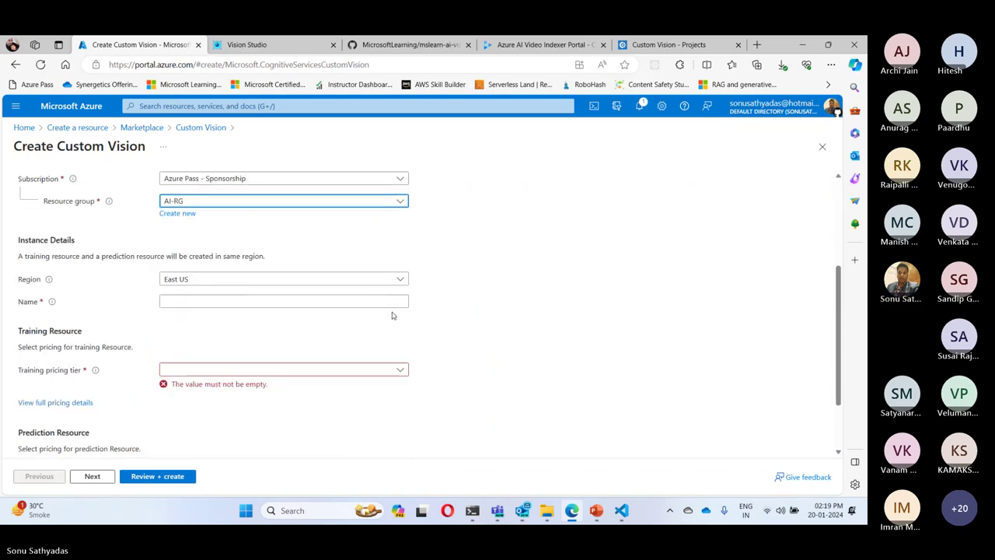
pyautogui.click(177, 301)
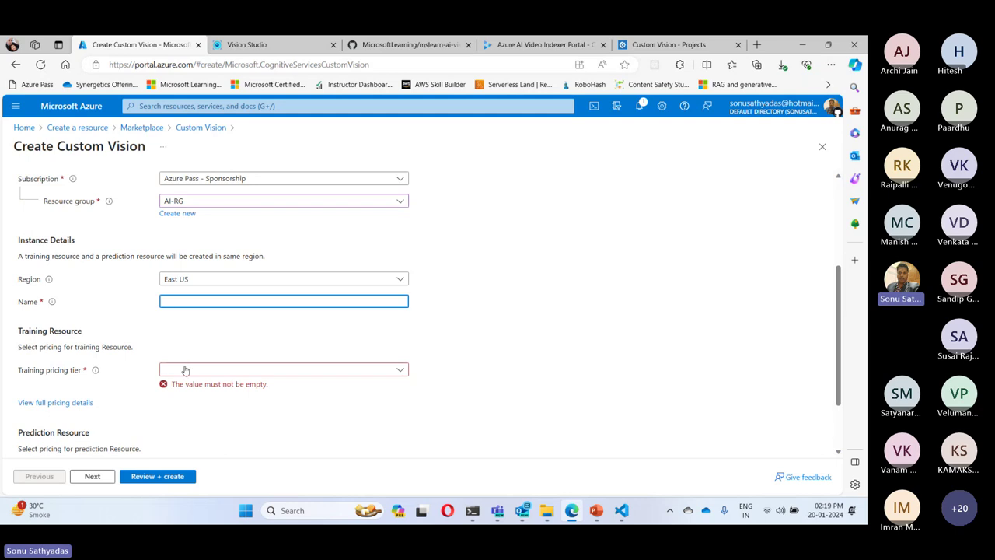
pyautogui.write('s')
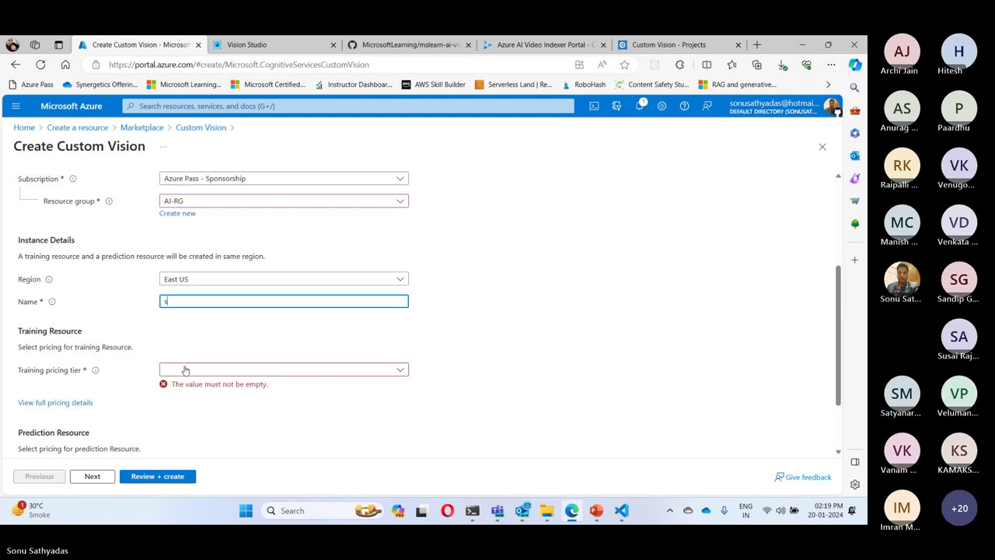
pyautogui.write('yn-custom')
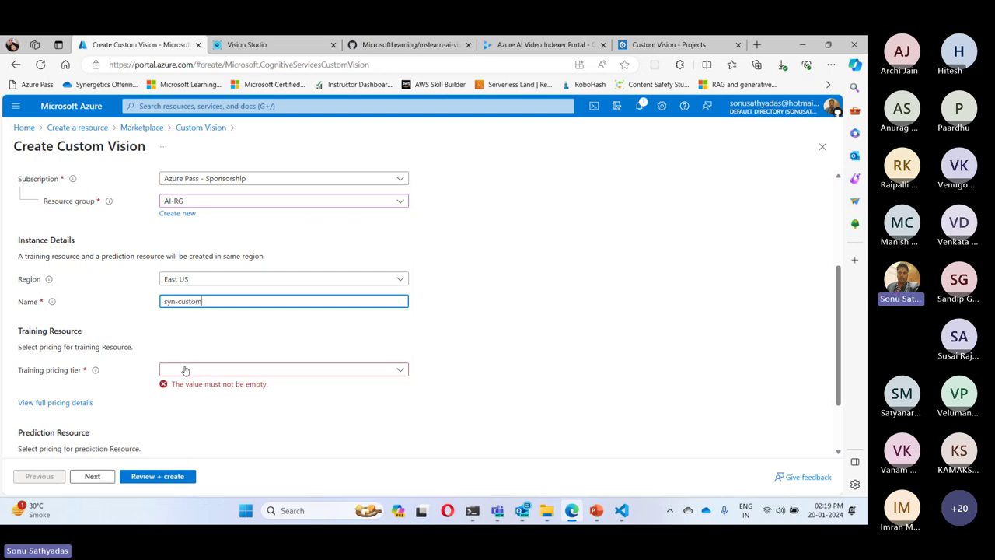
pyautogui.write('-vision')
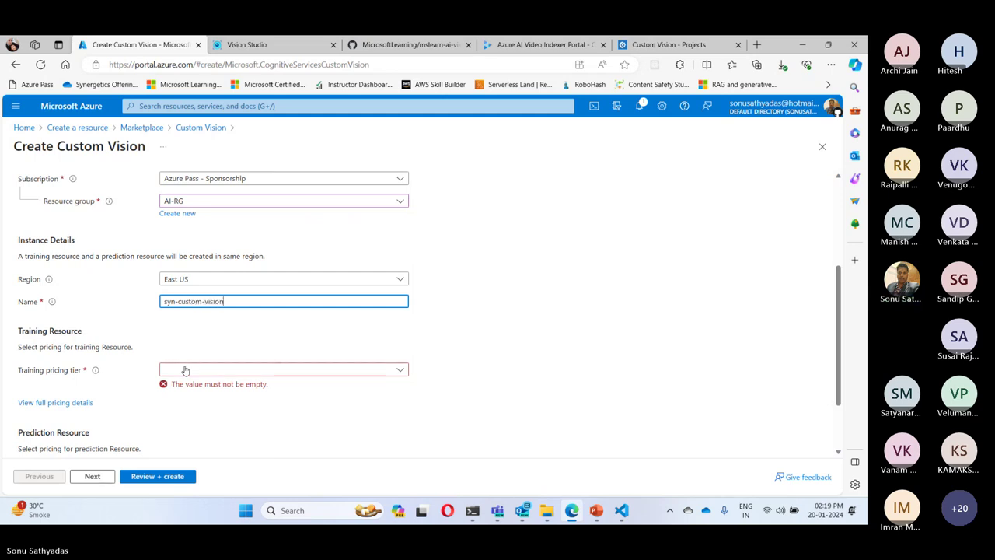
pyautogui.press('Tab')
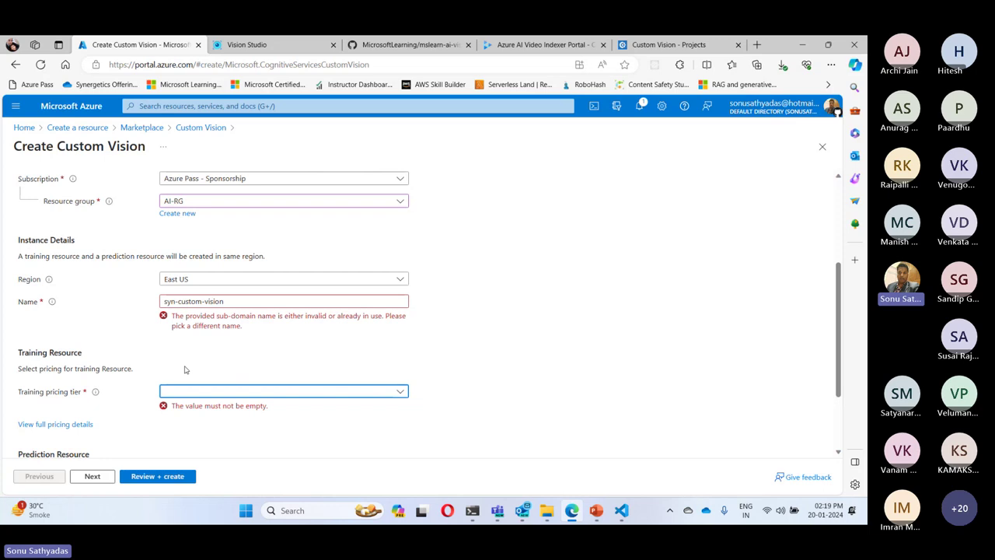
# Step: Set both the training and the prediction pricing tier to Free F0
pyautogui.click(216, 373)
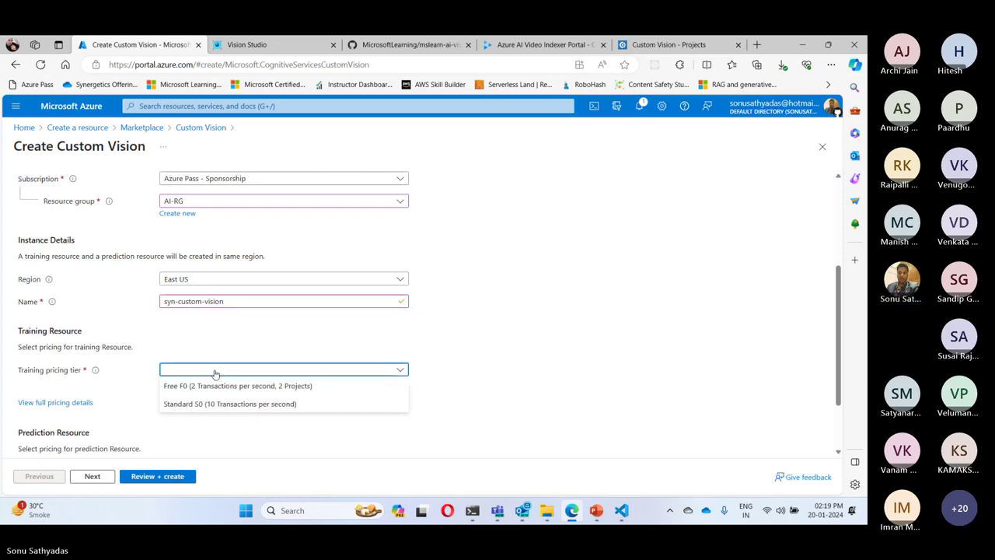
pyautogui.click(191, 388)
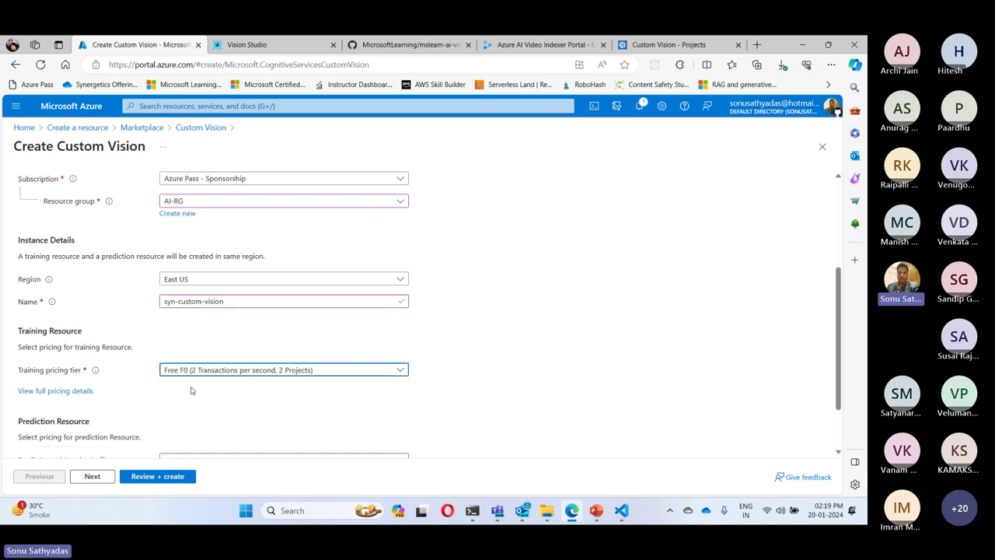
pyautogui.scroll(-2, 244, 384)
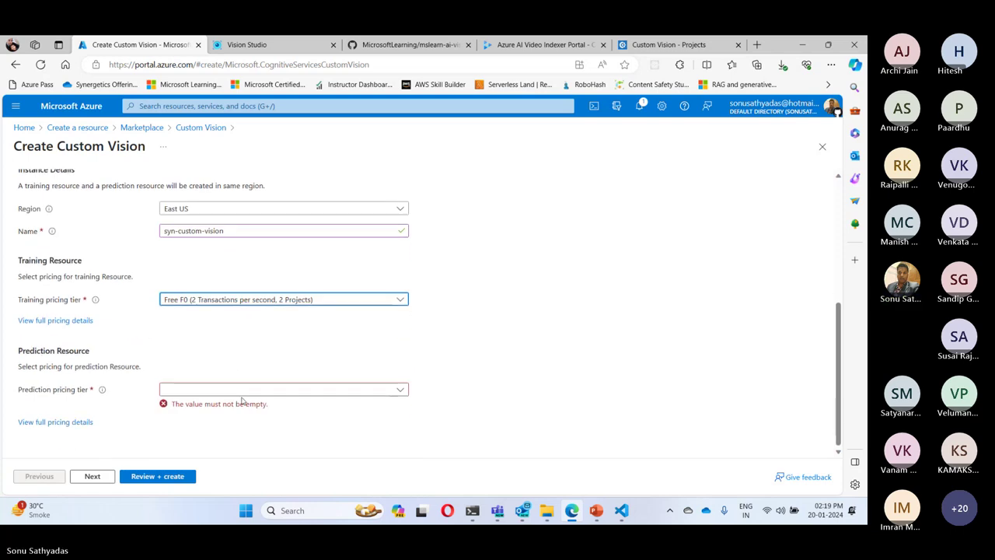
pyautogui.click(174, 389)
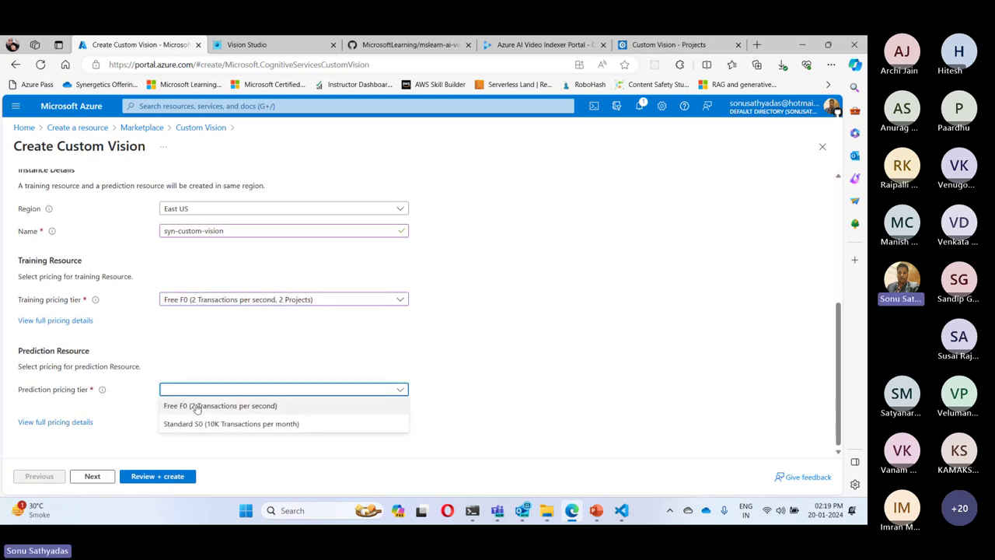
pyautogui.click(196, 408)
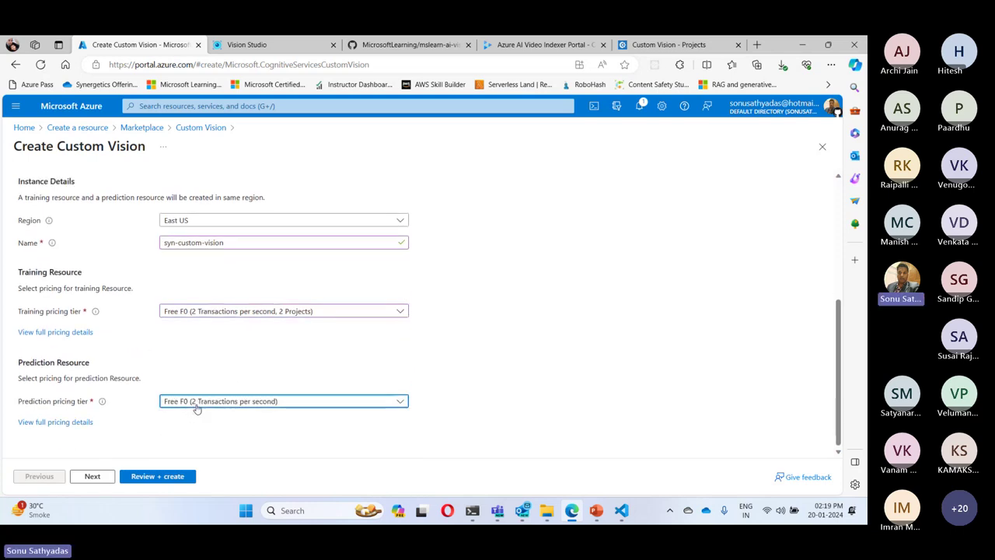
# Step: Proceed through the network and tags pages with their default settings and create the Custom Vision resource
pyautogui.click(92, 476)
pyautogui.click(92, 475)
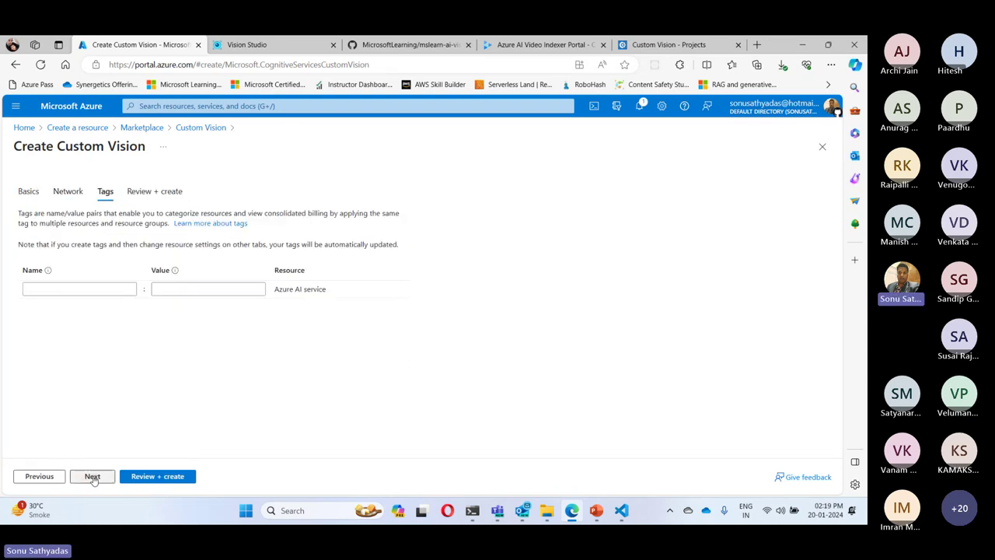
pyautogui.click(92, 476)
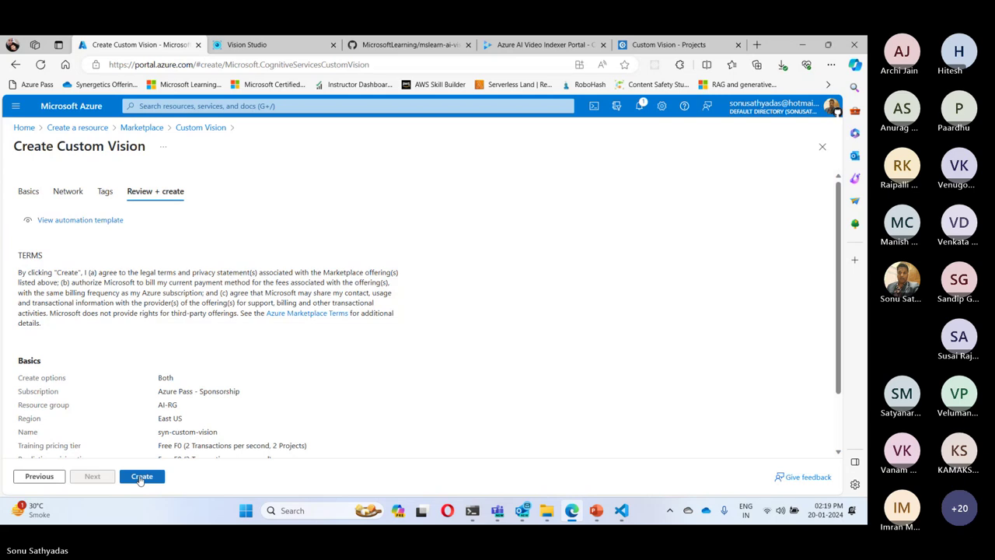
pyautogui.click(142, 478)
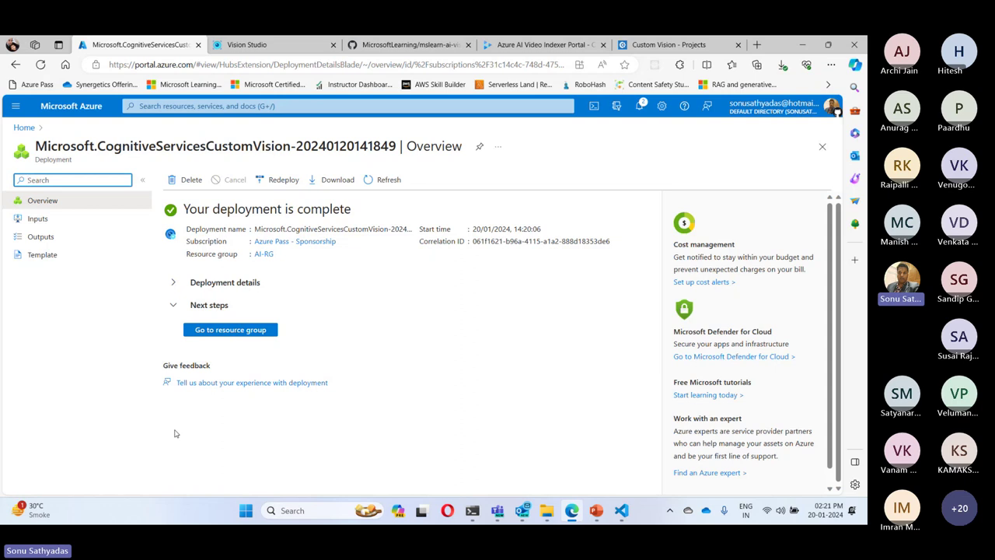
# Step: Go to the deployment's resource group and select the syncustomvision and syncustomvision-Prediction resources
pyautogui.click(257, 330)
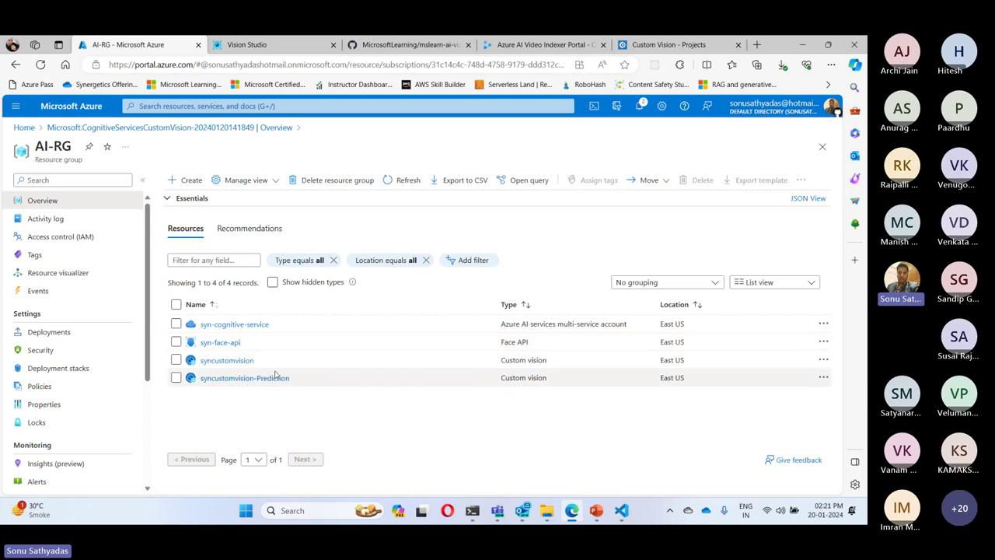
pyautogui.click(176, 360)
pyautogui.click(176, 378)
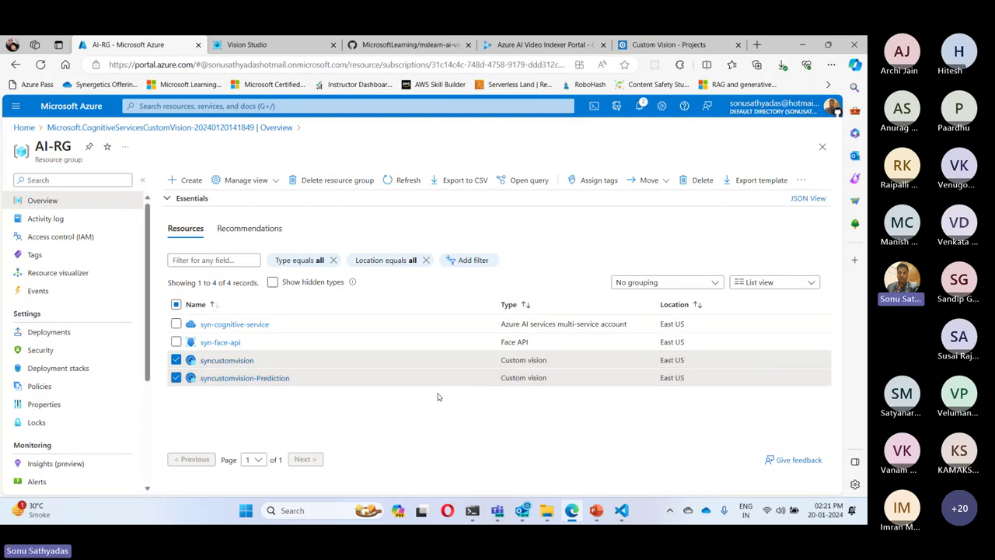
pyautogui.moveTo(622, 510)
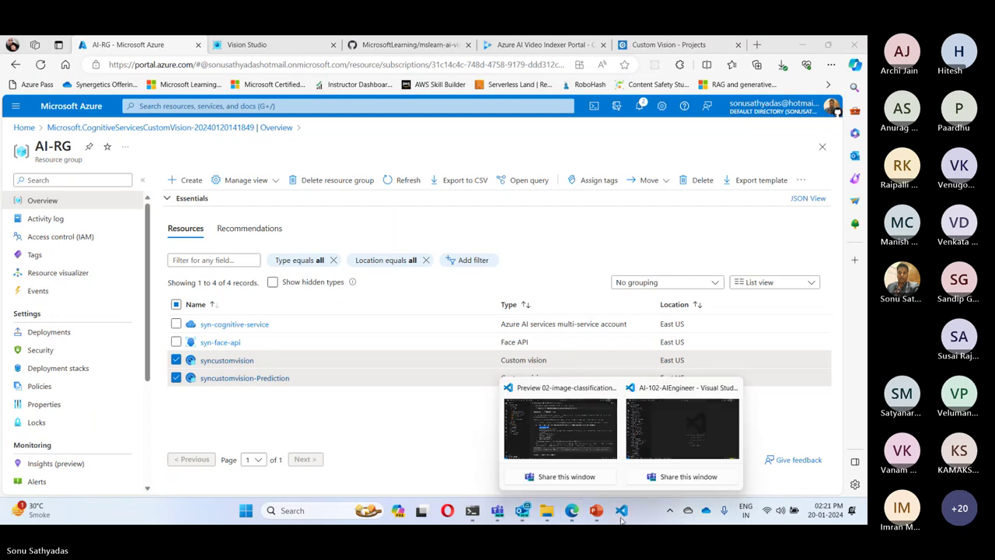
pyautogui.click(569, 444)
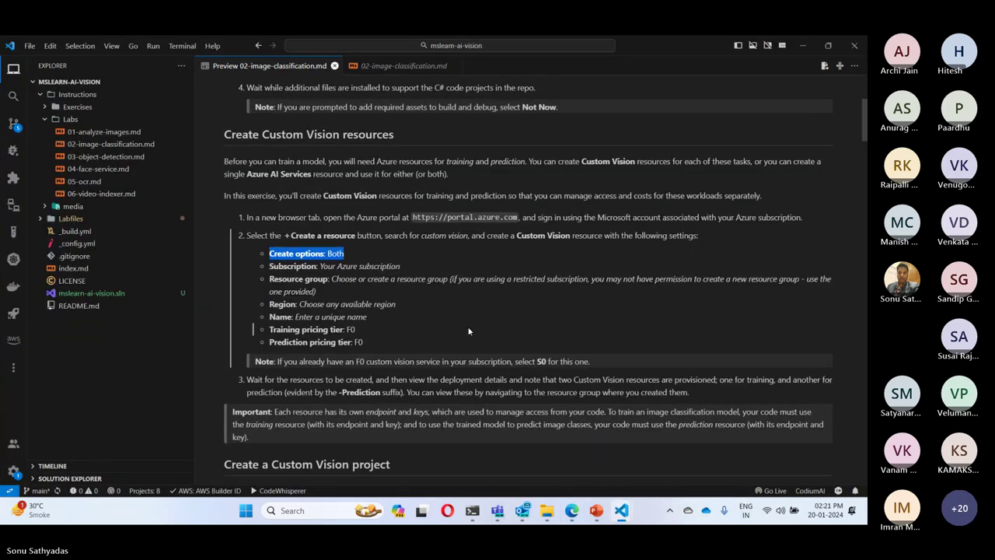
pyautogui.scroll(-5, 349, 285)
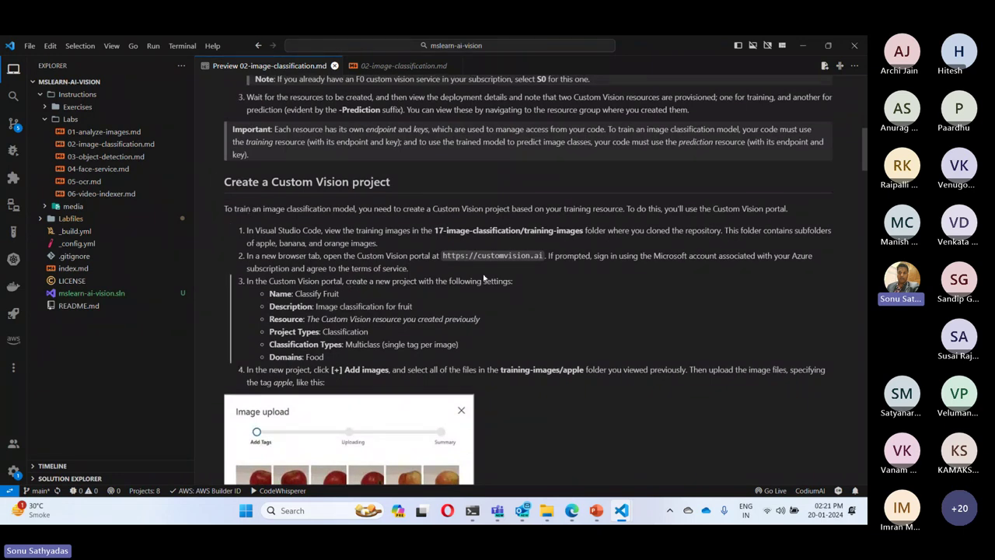
pyautogui.moveTo(444, 255); pyautogui.dragTo(544, 257)
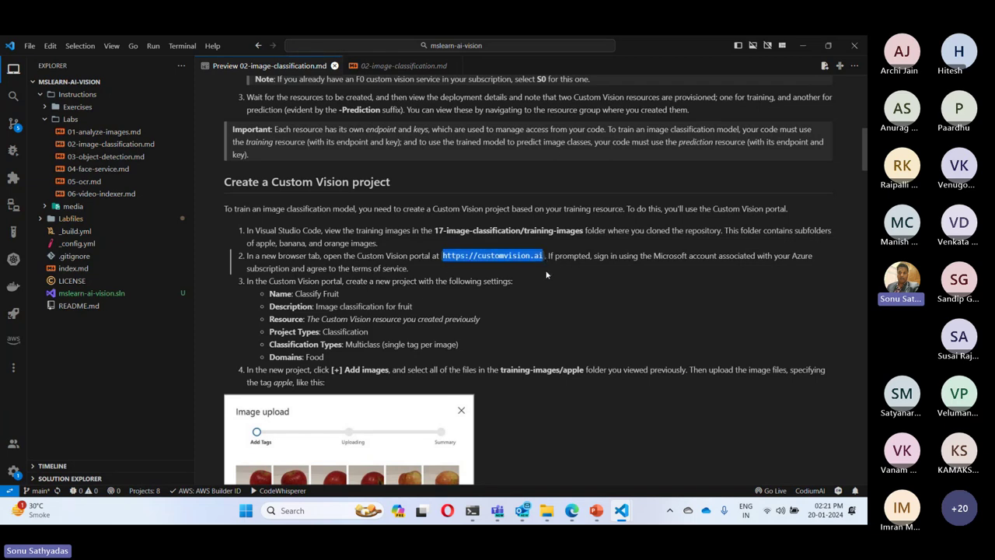
# Step: Switch to the Custom Vision portal in Microsoft Edge, dismiss the open project form and start a new project
pyautogui.click(571, 510)
pyautogui.click(671, 50)
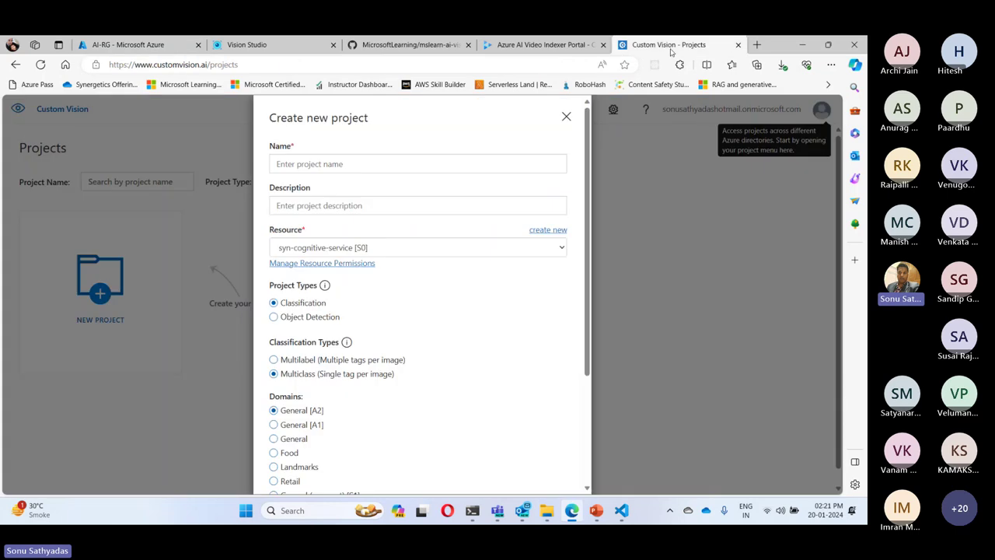
pyautogui.click(566, 116)
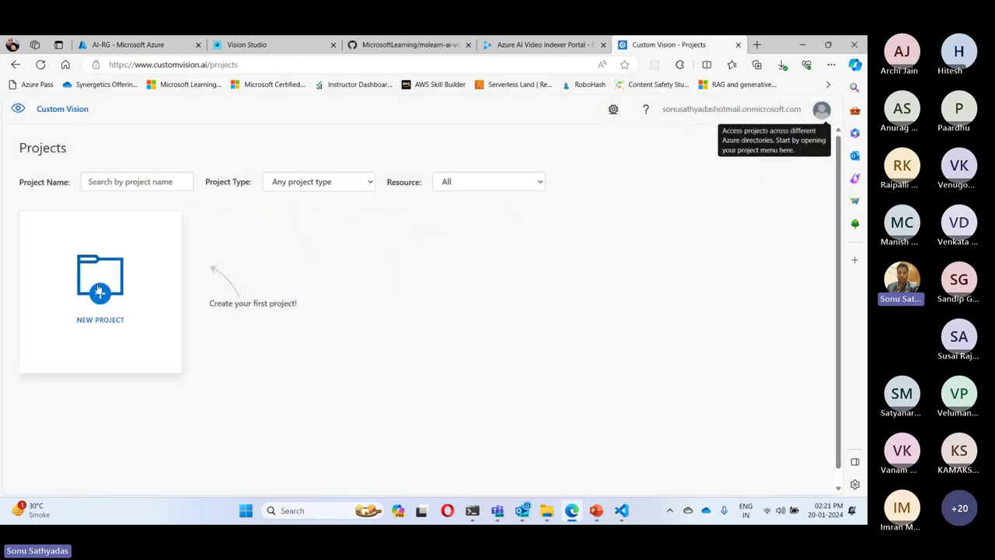
pyautogui.click(105, 280)
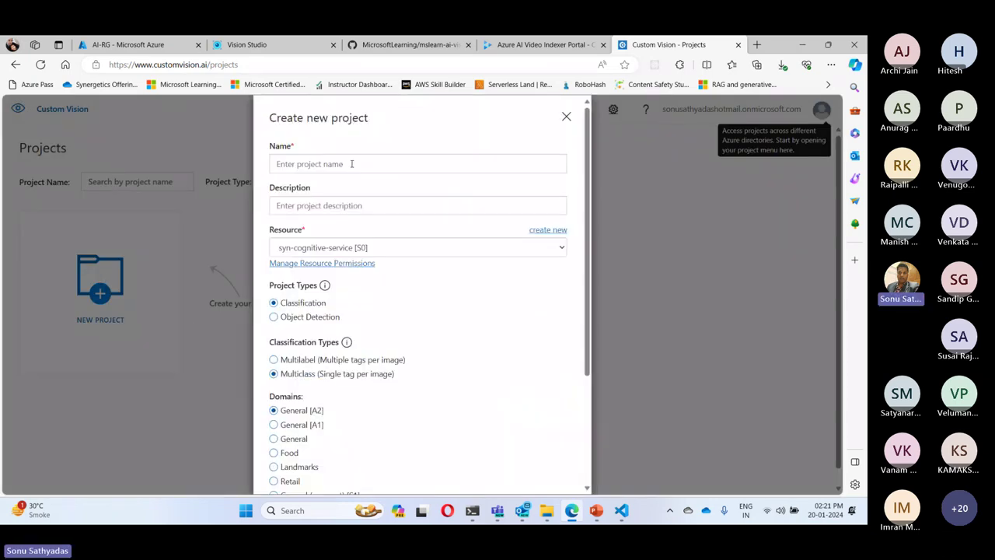
# Step: Look up the project name in the Visual Studio Code lab instructions and name the new project "Classify Fruit" in the Custom Vision portal
pyautogui.click(353, 163)
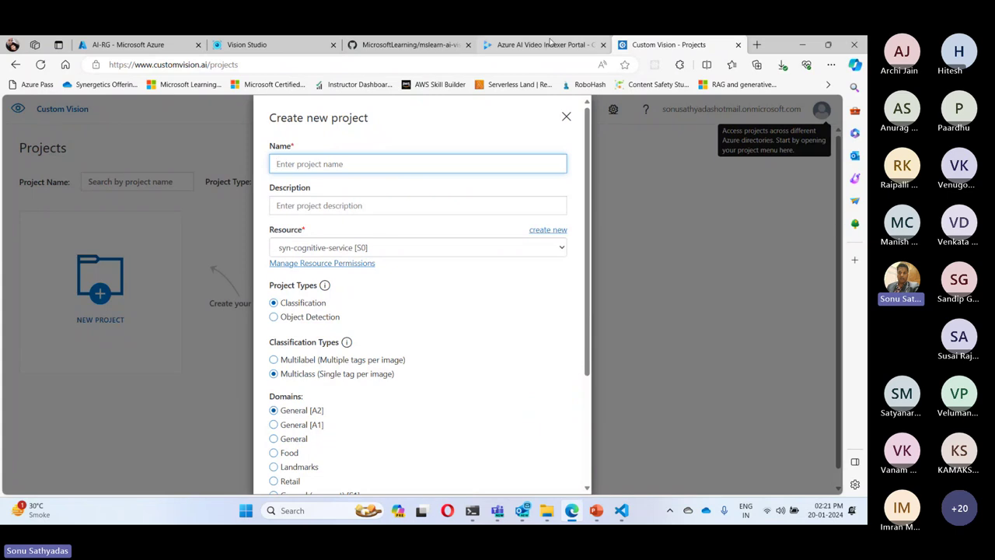
pyautogui.click(619, 514)
pyautogui.click(560, 430)
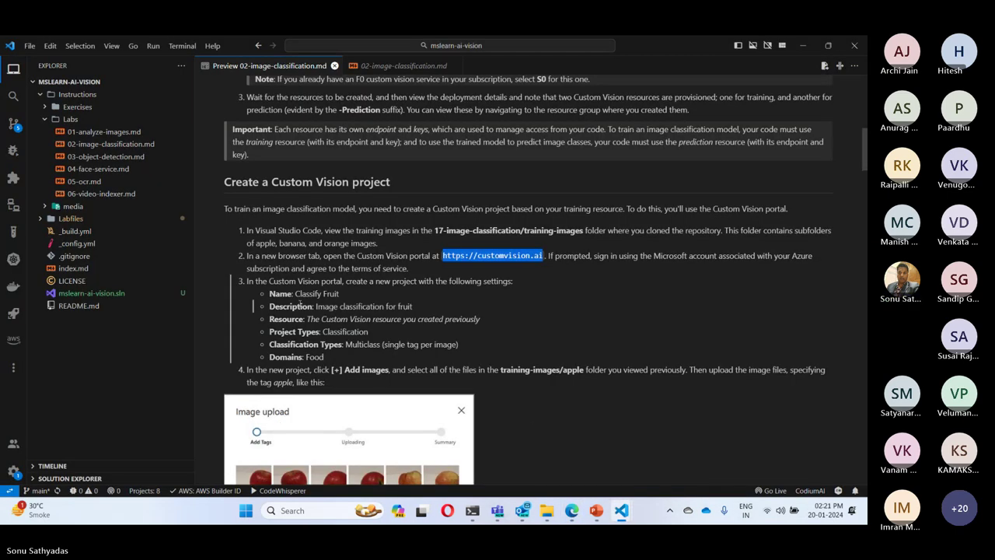
pyautogui.moveTo(295, 293); pyautogui.dragTo(340, 294)
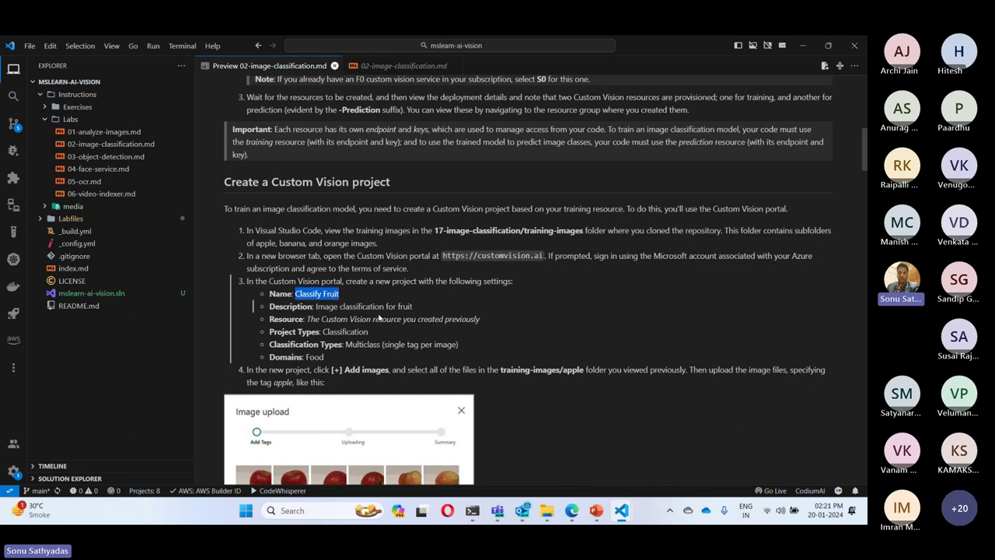
pyautogui.click(572, 511)
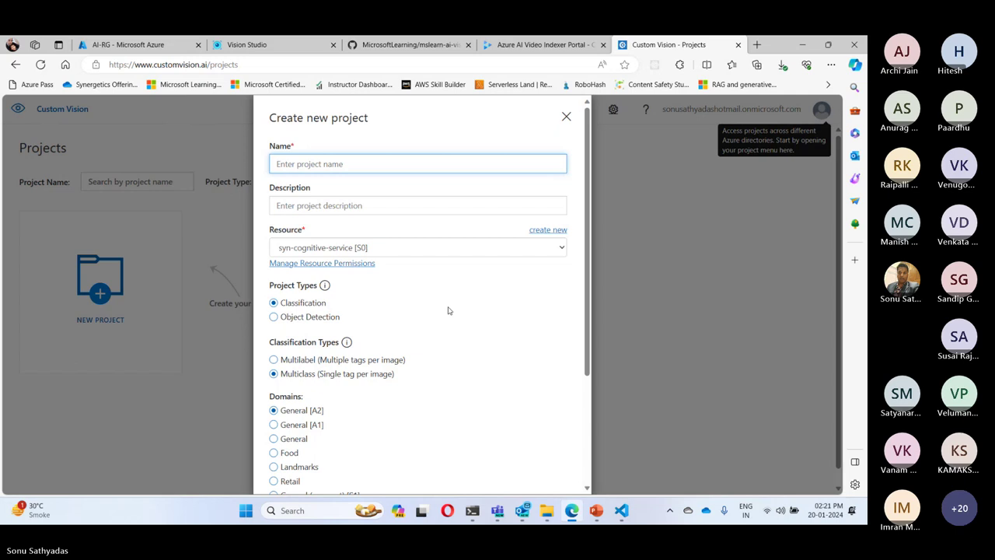
pyautogui.write('Classify Fruit')
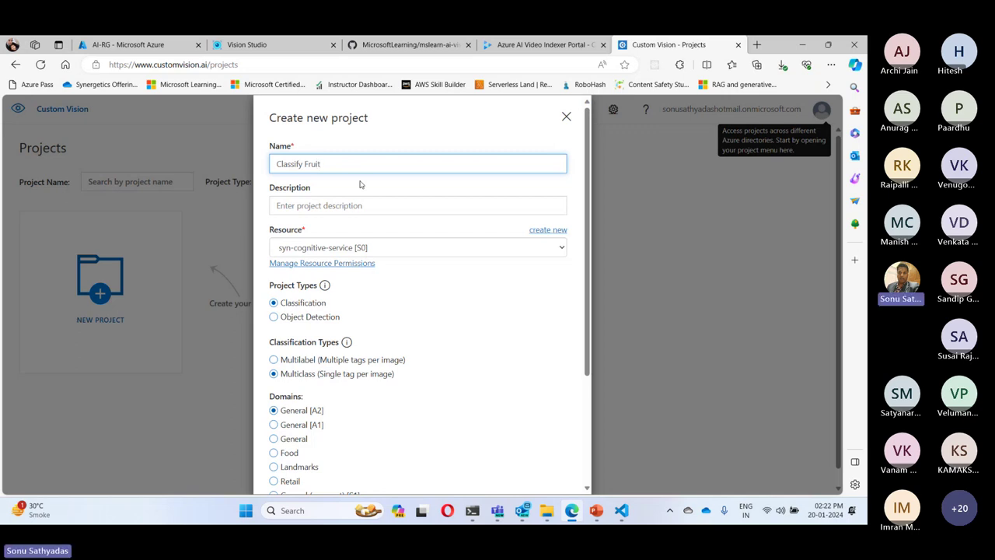
# Step: Check the description in the Visual Studio Code instructions and enter "Image classification for fruit" as the project description in the Custom Vision portal
pyautogui.click(360, 200)
pyautogui.click(622, 511)
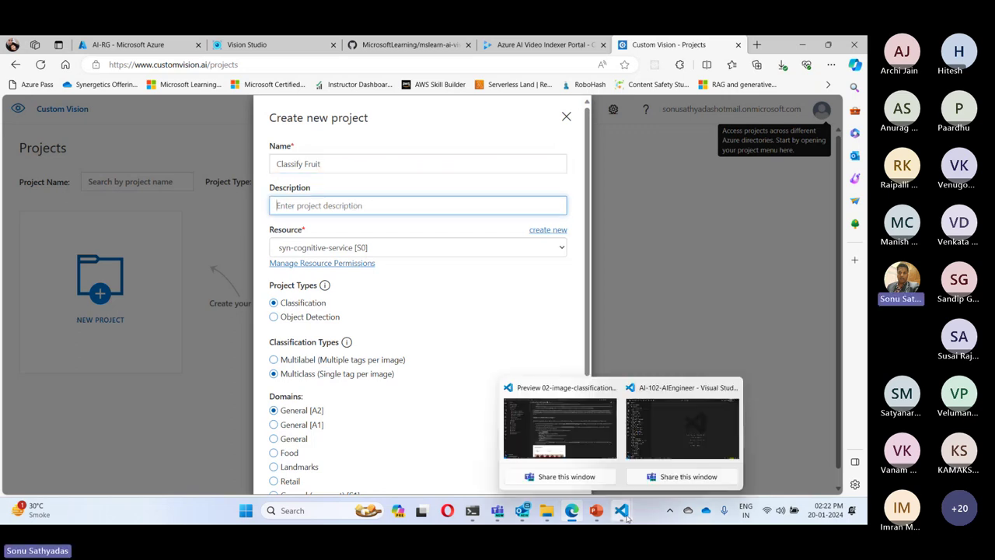
pyautogui.click(569, 435)
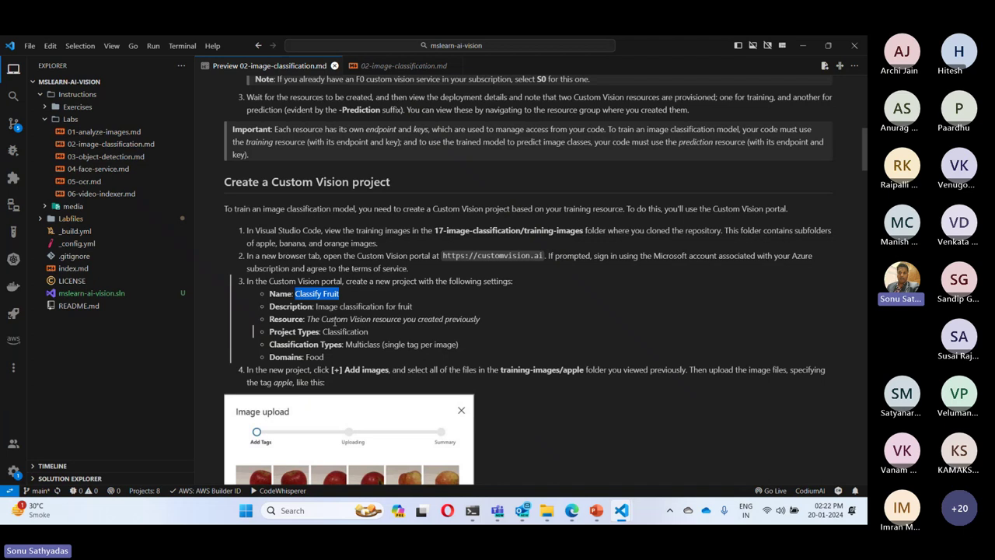
pyautogui.click(574, 513)
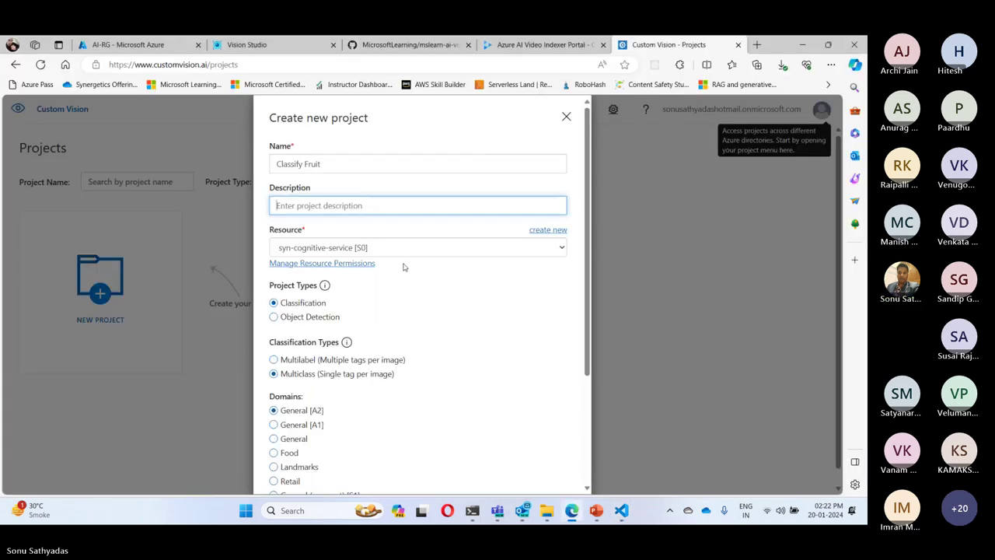
pyautogui.write('Image classificatio')
pyautogui.press('BackSpace')
pyautogui.write('n for fruit')
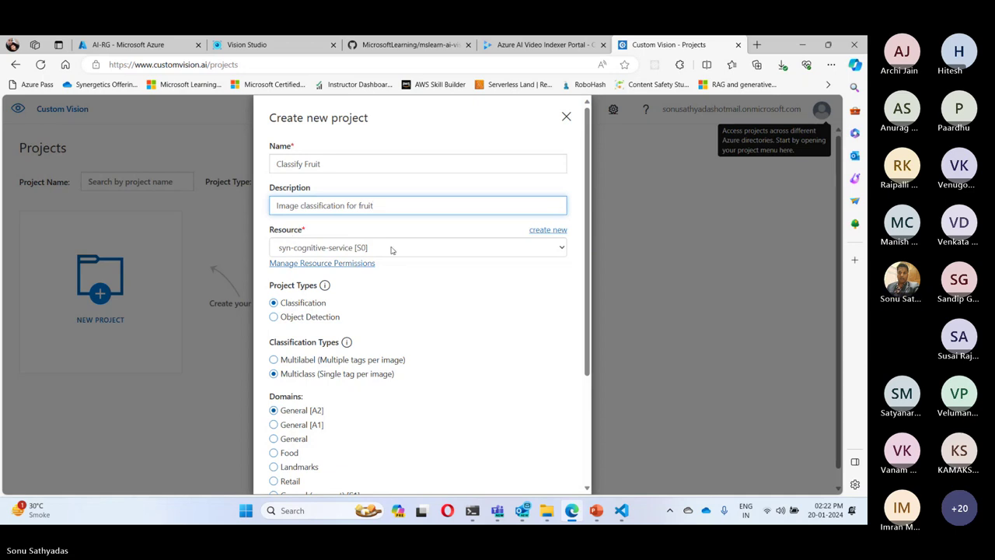
# Step: Look through the resources offered for the new project, view the syn-cognitive-service page in the Azure portal and dismiss the project form
pyautogui.click(392, 249)
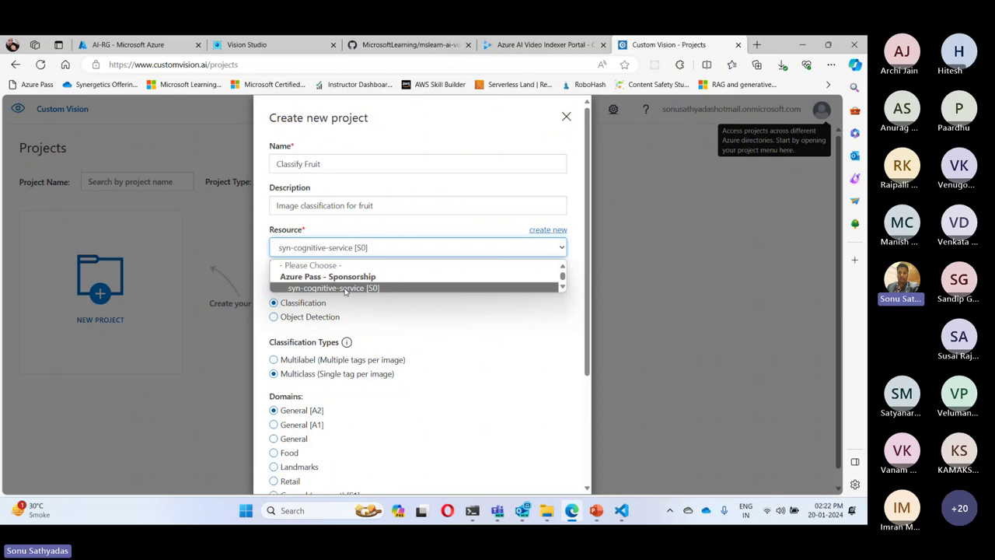
pyautogui.click(563, 289)
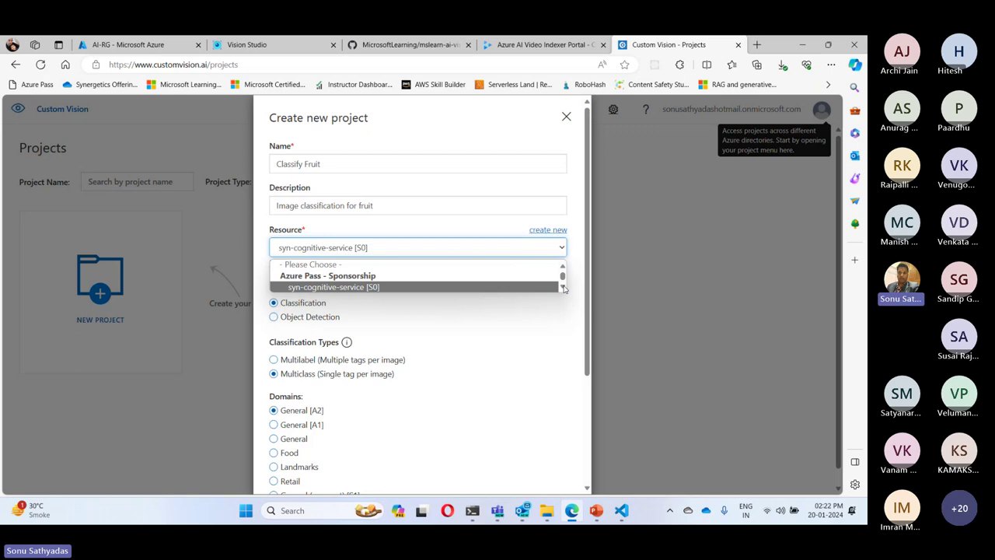
pyautogui.click(392, 290)
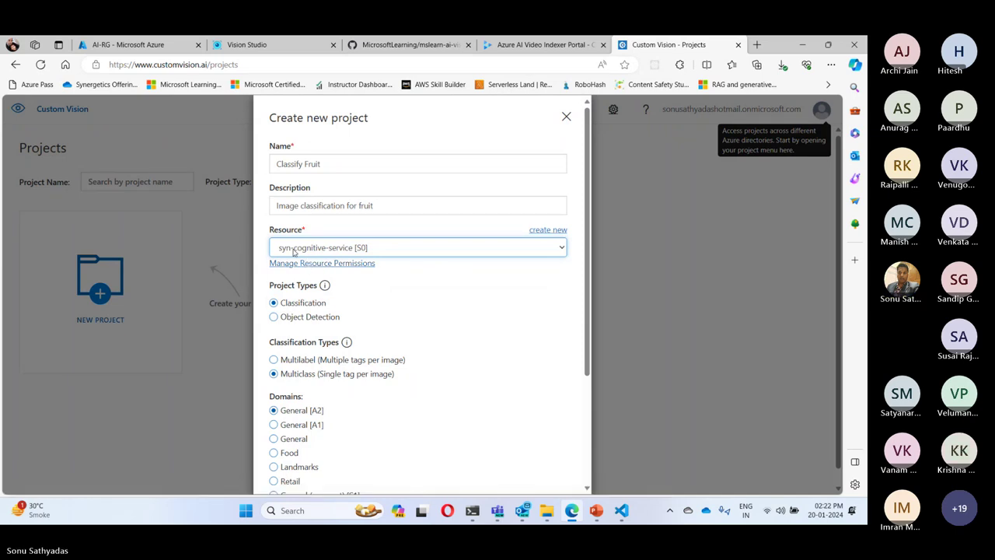
pyautogui.click(362, 264)
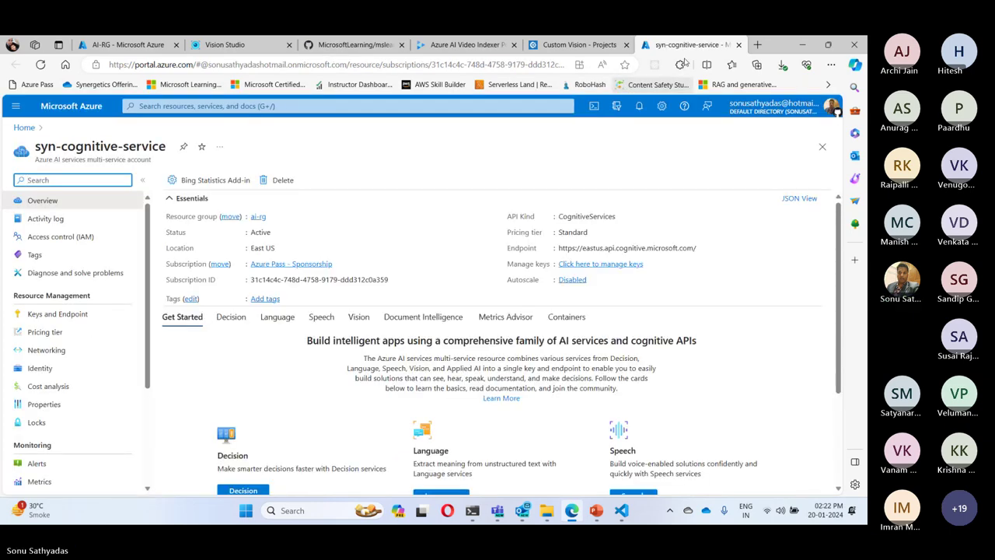
pyautogui.hotkey('ctrl', 'w')
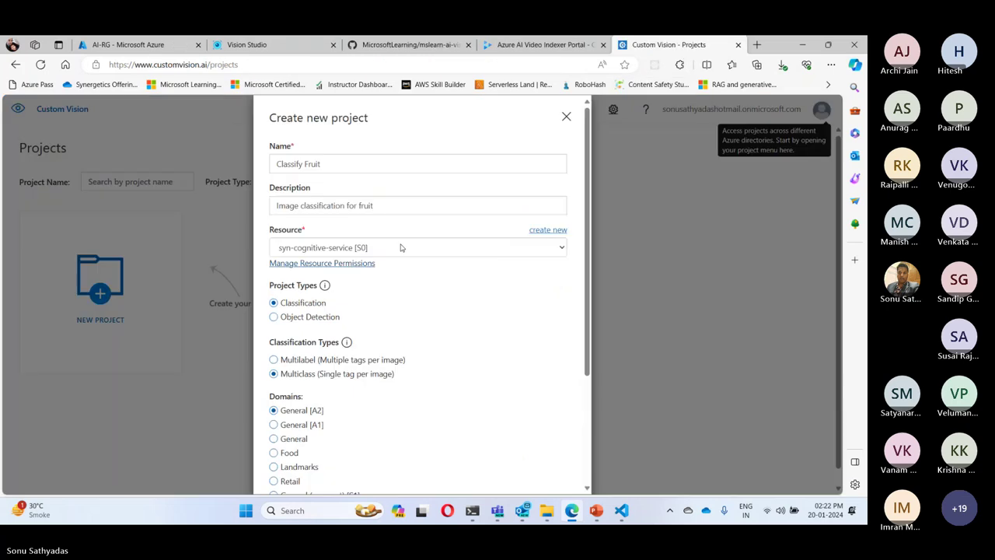
pyautogui.click(481, 248)
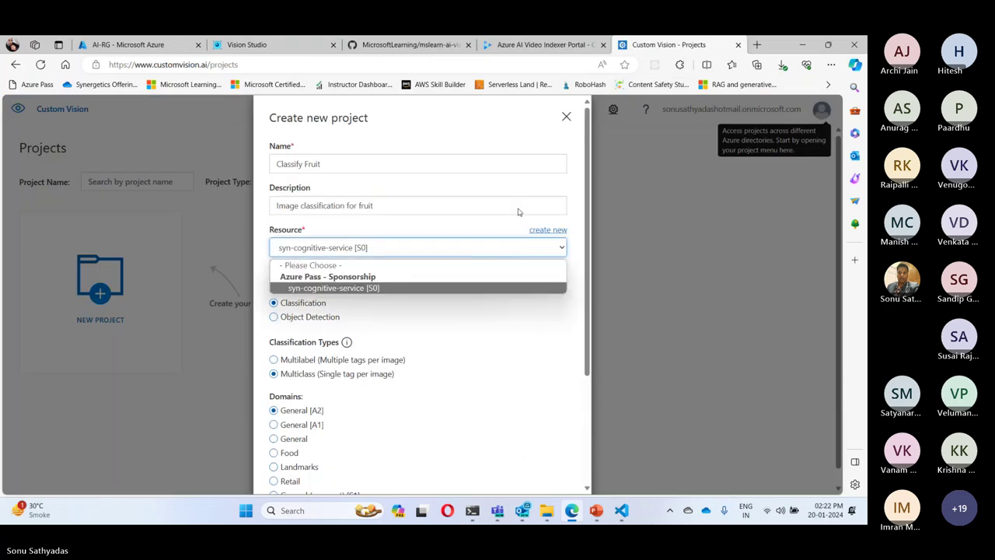
pyautogui.click(567, 117)
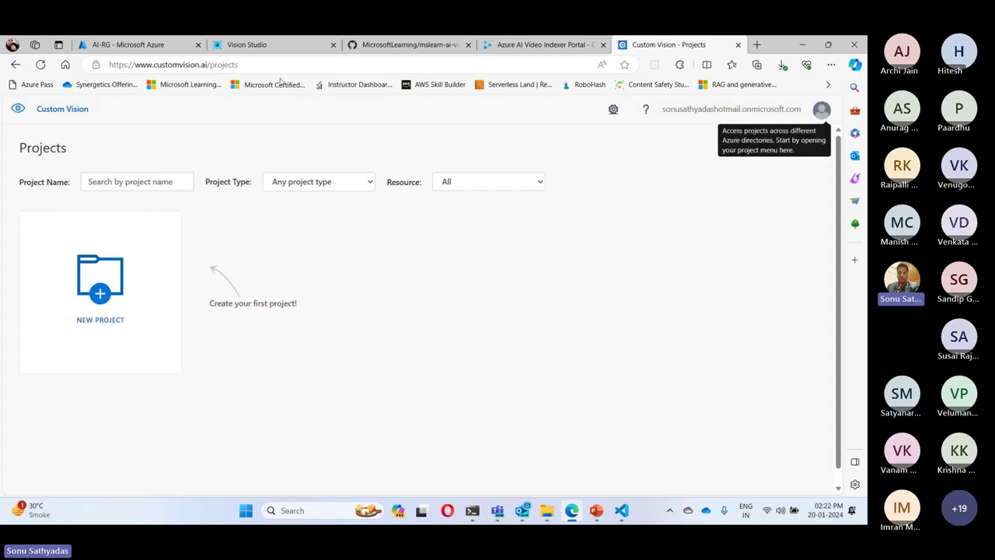
# Step: Check the Custom Vision resources in the AI-RG resource group in the Azure portal and reload the Custom Vision projects page
pyautogui.click(136, 45)
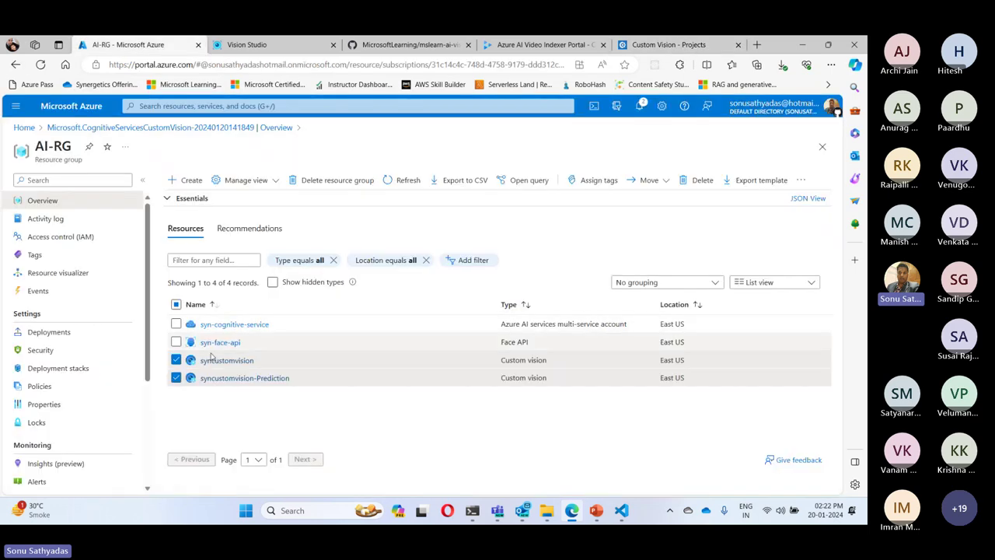
pyautogui.click(652, 47)
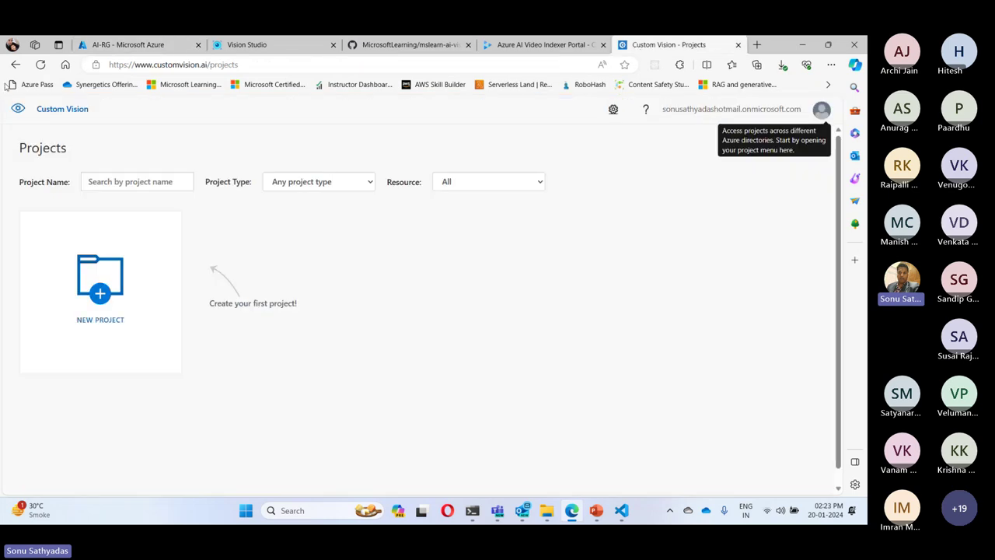
pyautogui.click(41, 65)
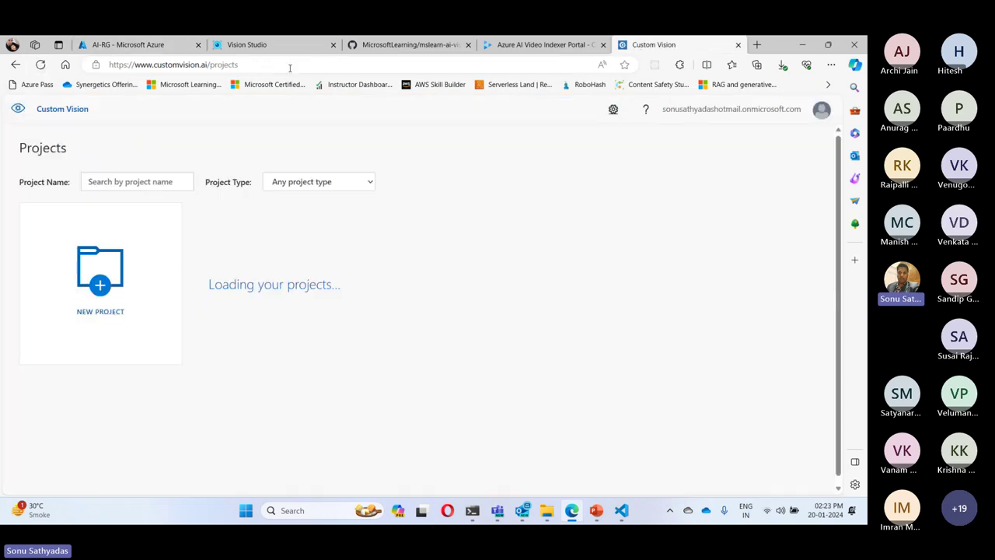
pyautogui.click(244, 65)
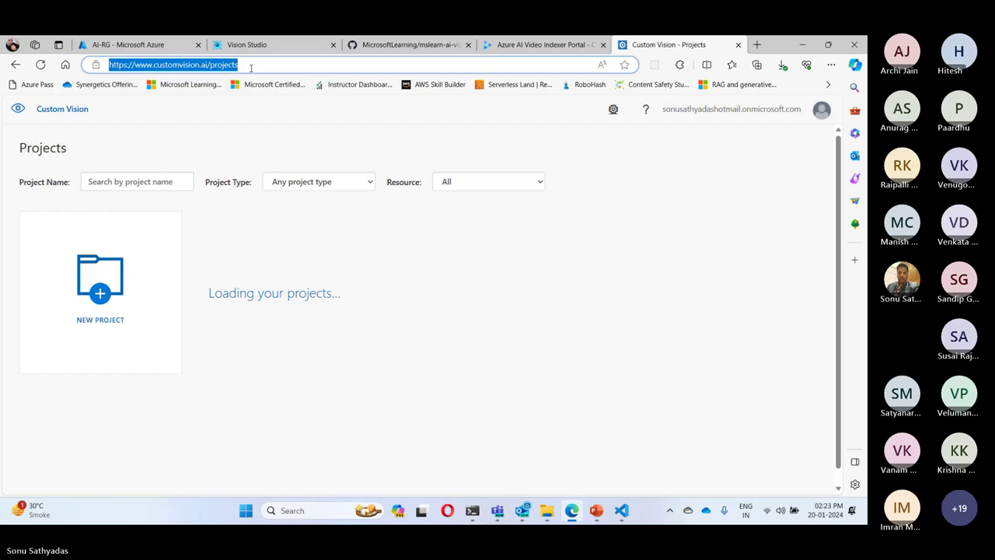
pyautogui.press('Return')
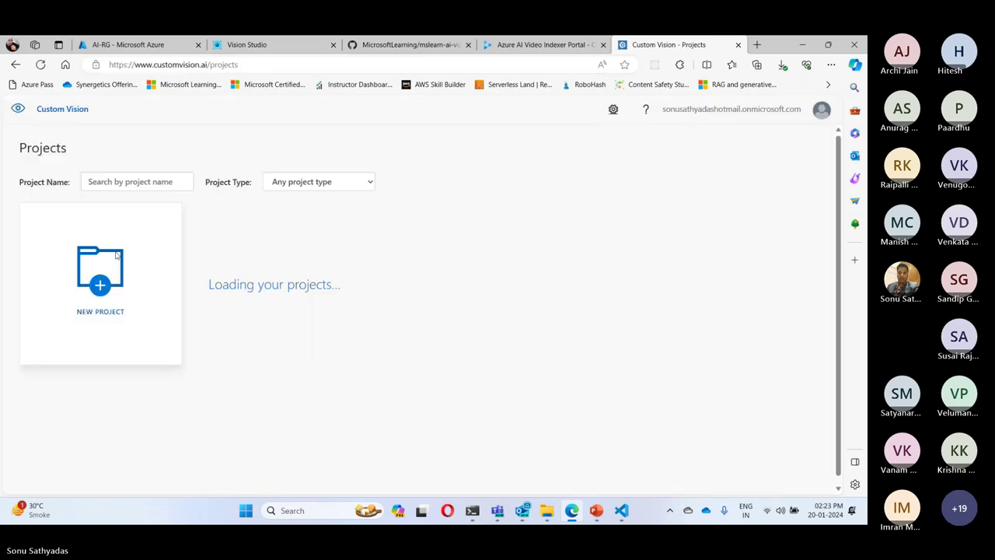
# Step: Start a new Custom Vision project and assign the syncustomvision [F0] resource to it
pyautogui.click(117, 254)
pyautogui.click(328, 249)
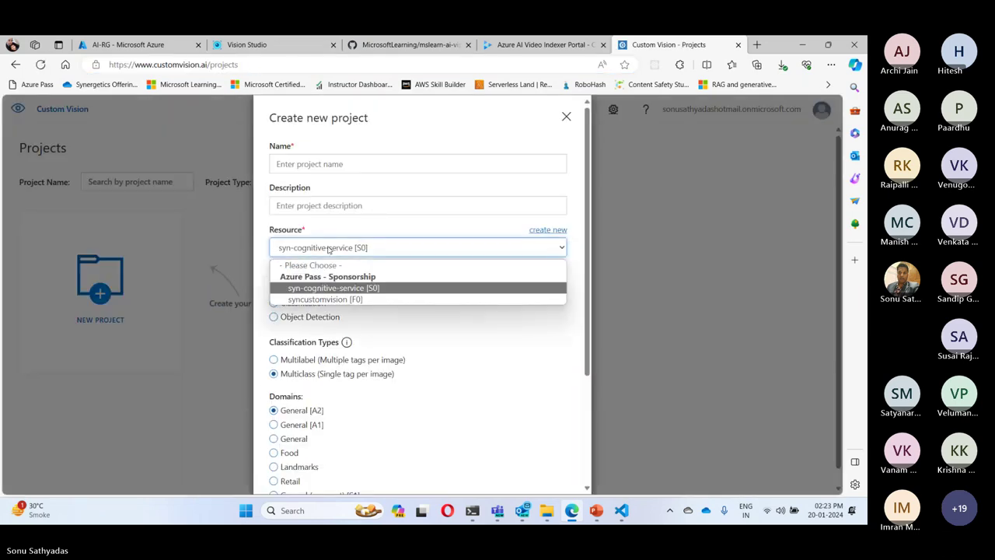
pyautogui.click(326, 302)
# Step: Name the project "Classify Fruit", enter the description "Image classification for fruit" and confirm syncustomvision [F0] as its resource
pyautogui.click(333, 166)
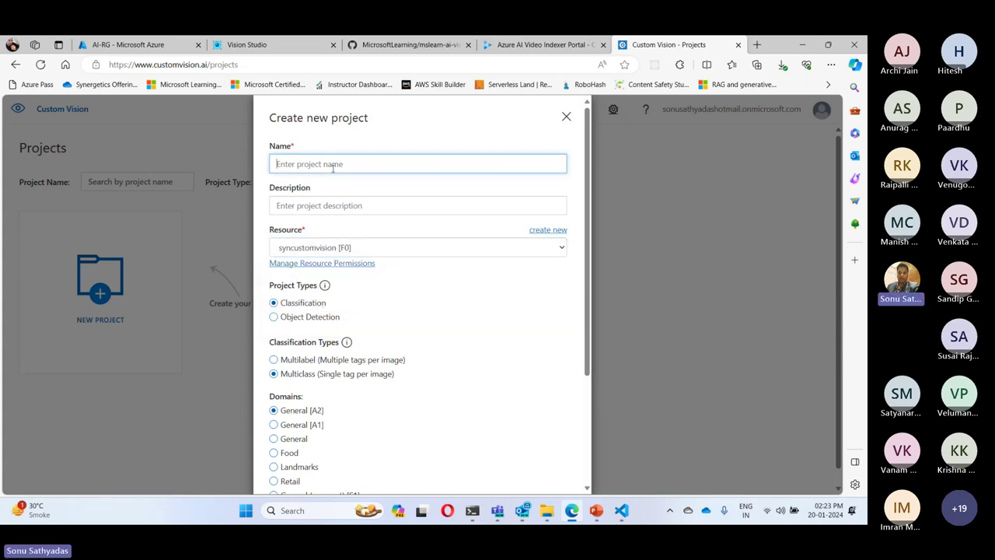
pyautogui.write('Classify Fruit')
pyautogui.press('Tab')
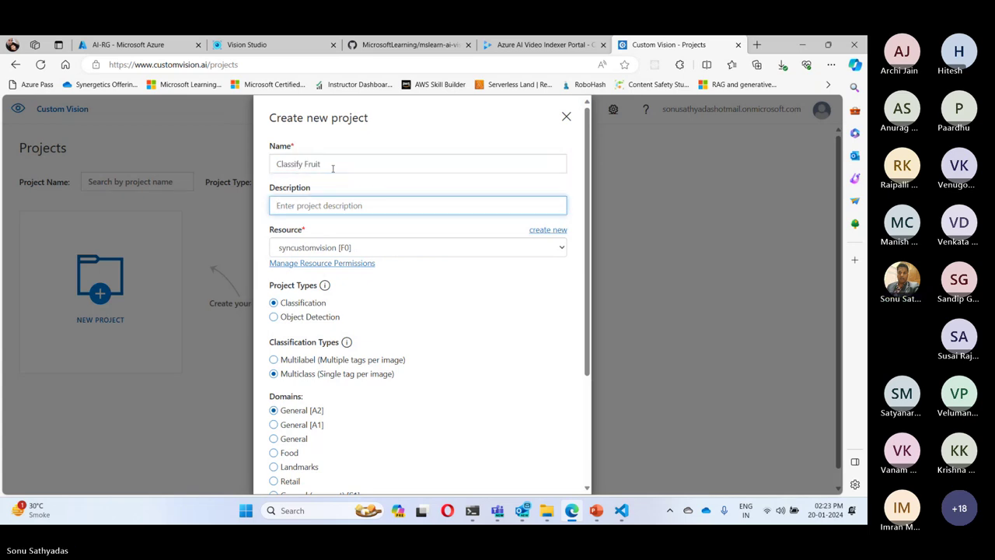
pyautogui.write('Image classification for fruit')
pyautogui.click(319, 248)
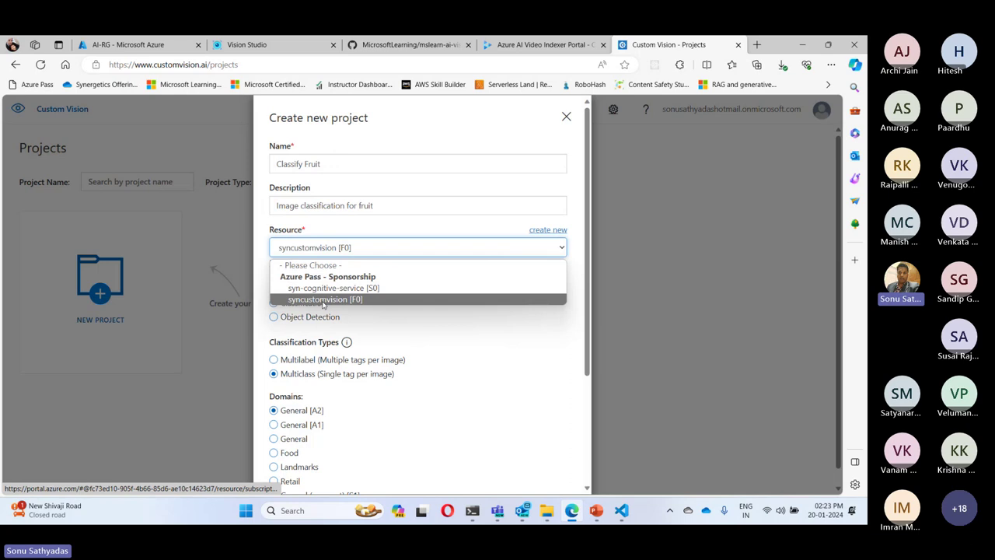
pyautogui.click(324, 300)
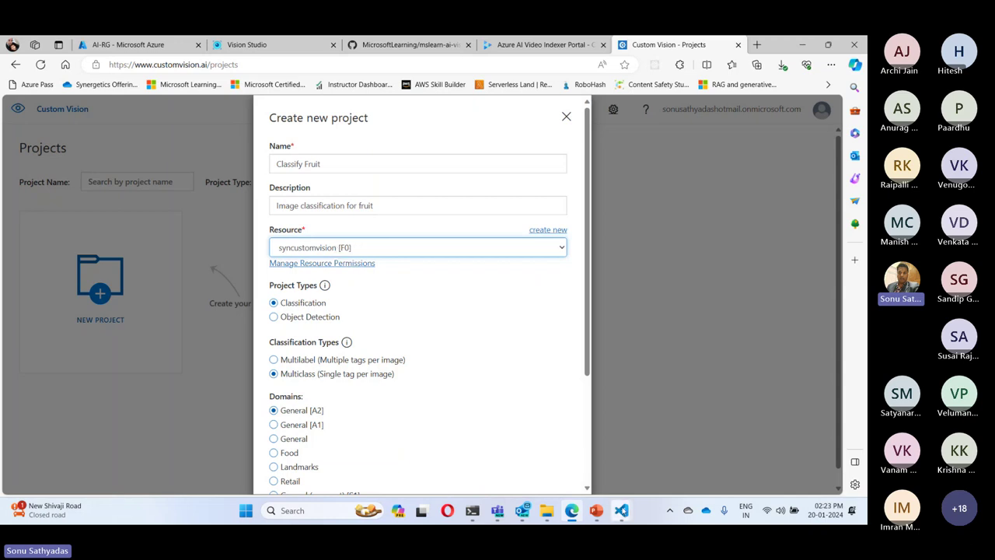
# Step: Check the project type settings in the Visual Studio Code lab instructions and choose Classification as the project type in the Custom Vision portal
pyautogui.moveTo(622, 510)
pyautogui.click(577, 436)
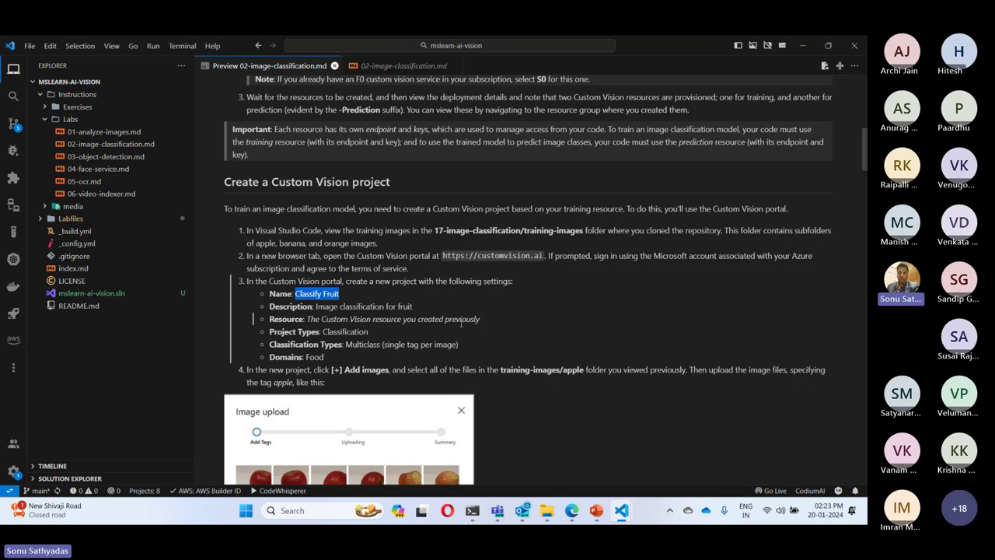
pyautogui.scroll(-3, 461, 323)
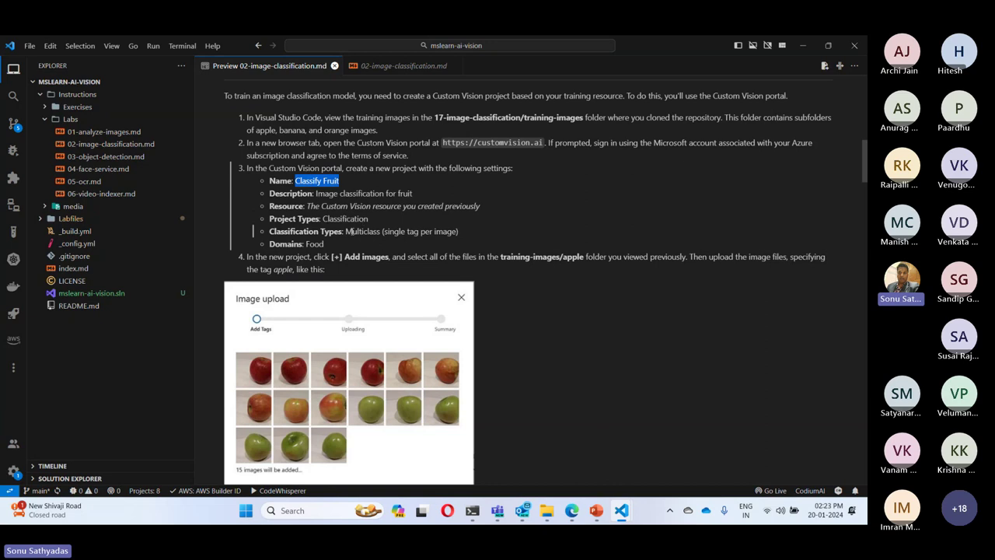
pyautogui.hotkey('alt', 'Tab')
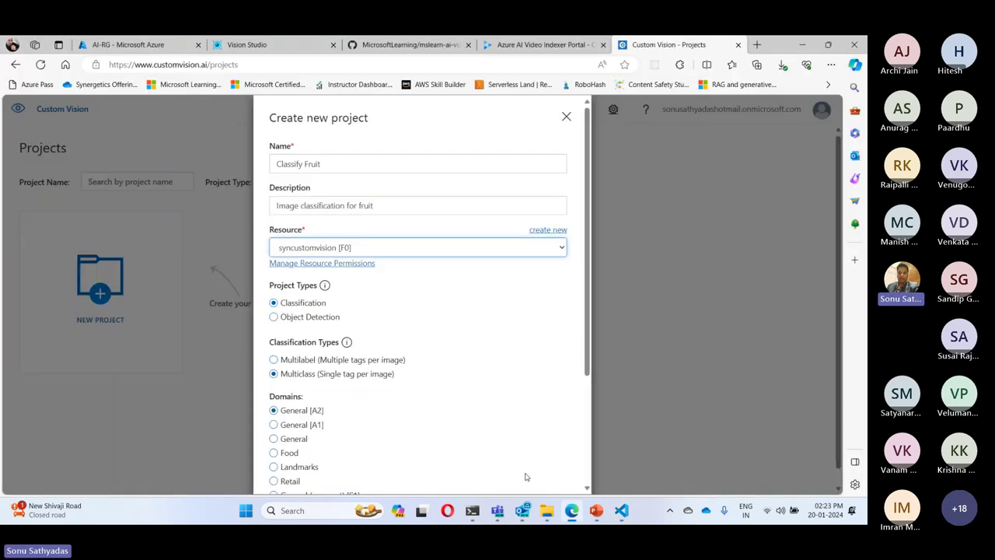
pyautogui.click(305, 309)
pyautogui.scroll(-2, 398, 290)
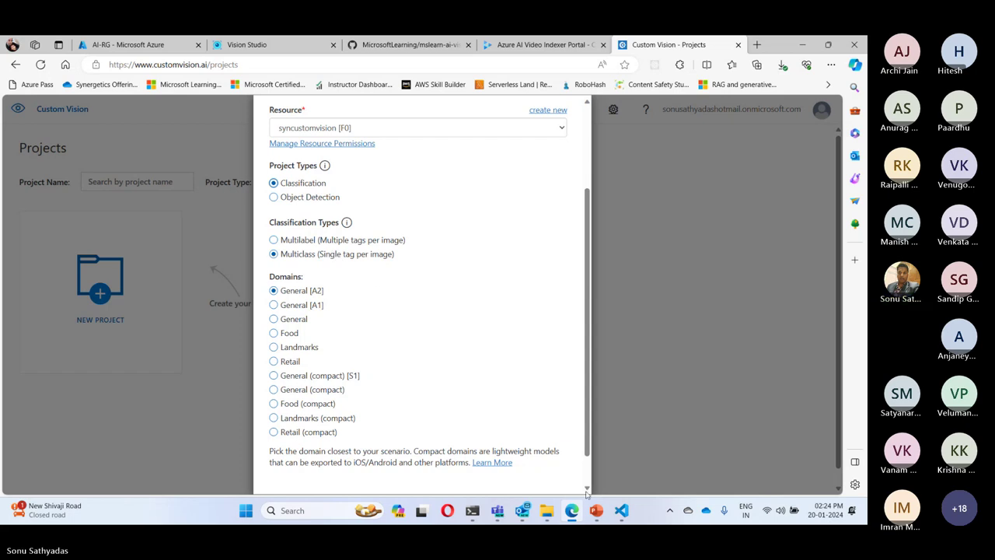
# Step: Look up the domain in the Visual Studio Code instructions, choose the Food domain in the Custom Vision portal and create the project
pyautogui.moveTo(621, 514)
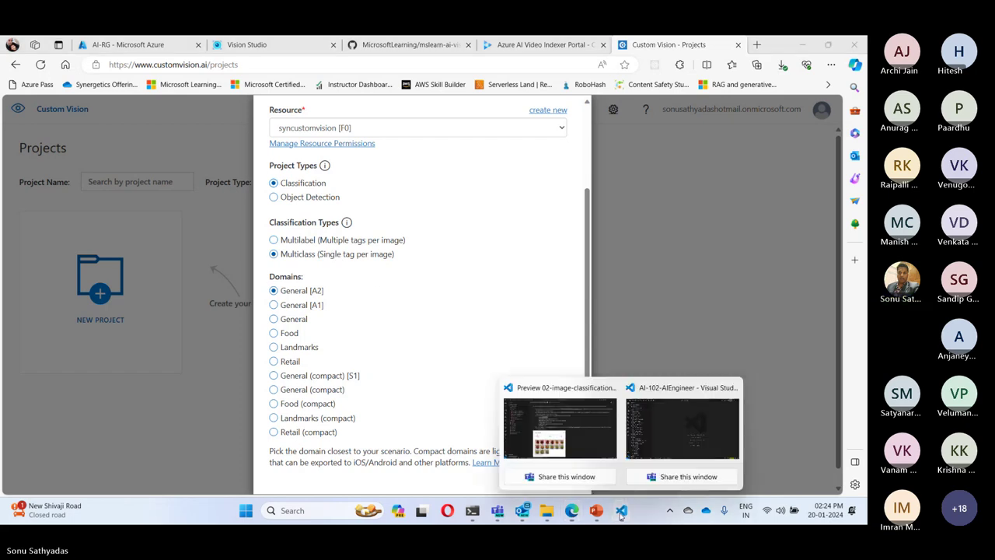
pyautogui.click(570, 436)
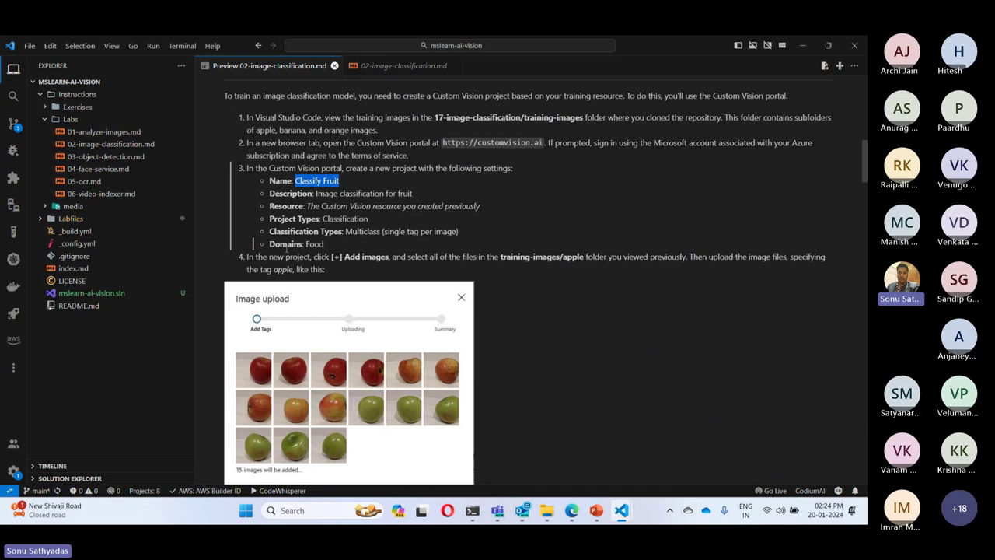
pyautogui.click(571, 511)
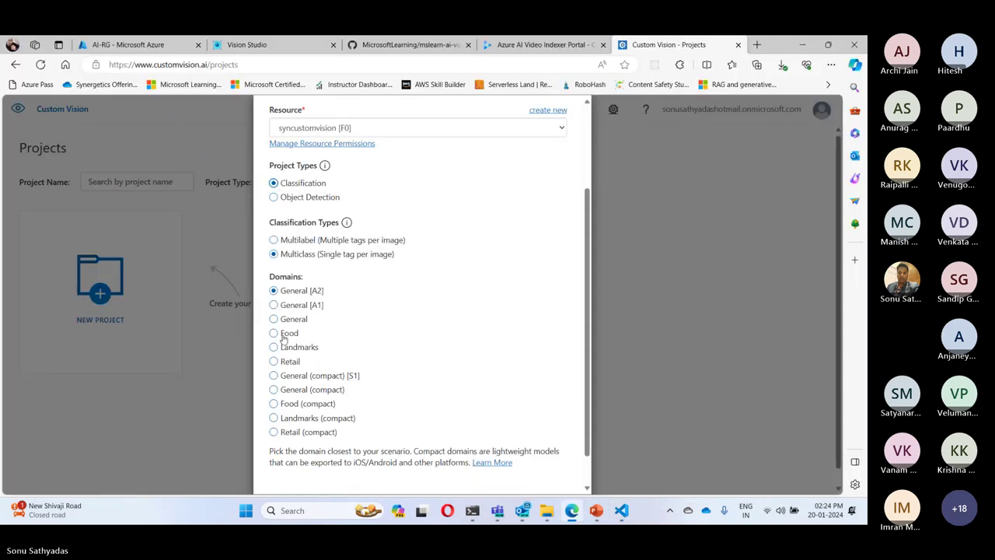
pyautogui.click(275, 333)
pyautogui.scroll(-1, 397, 371)
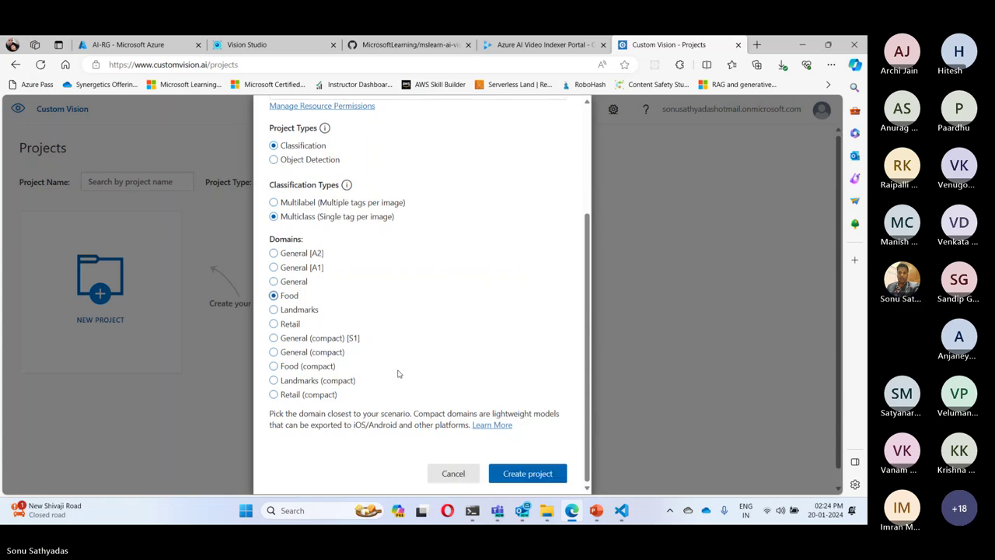
pyautogui.click(528, 474)
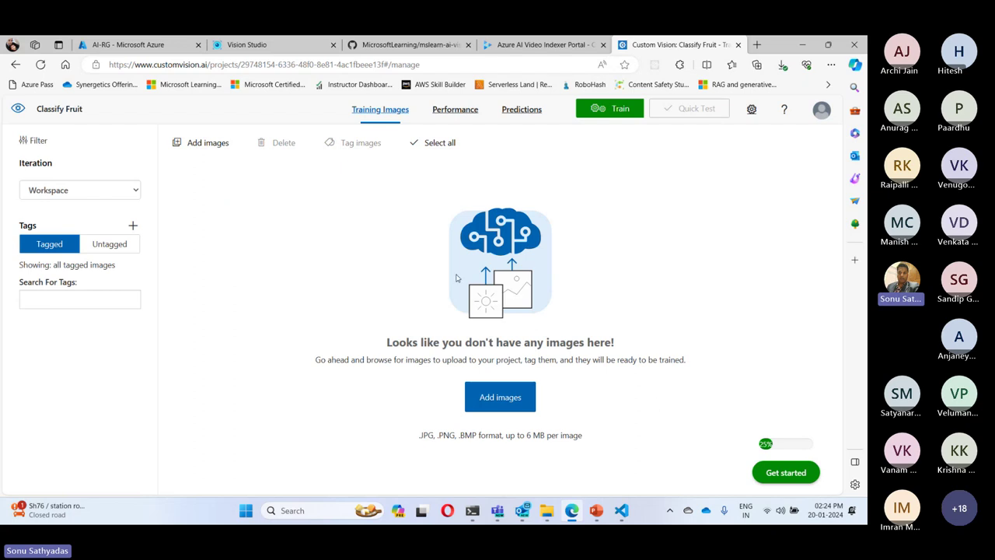
# Step: Switch to the lab instructions in Visual Studio Code, read the image upload step and highlight the folder name training-images/apple
pyautogui.moveTo(625, 513)
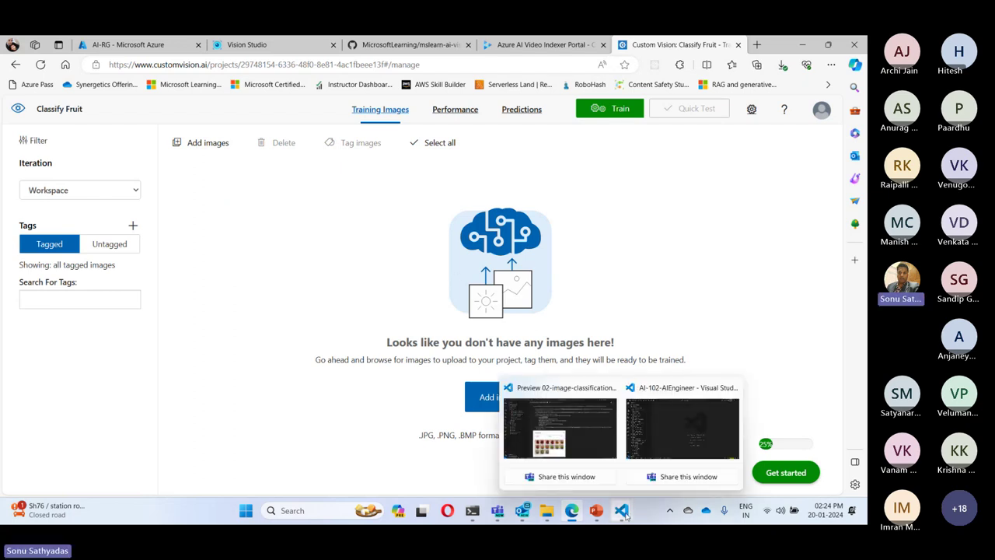
pyautogui.click(554, 416)
pyautogui.scroll(-5, 373, 315)
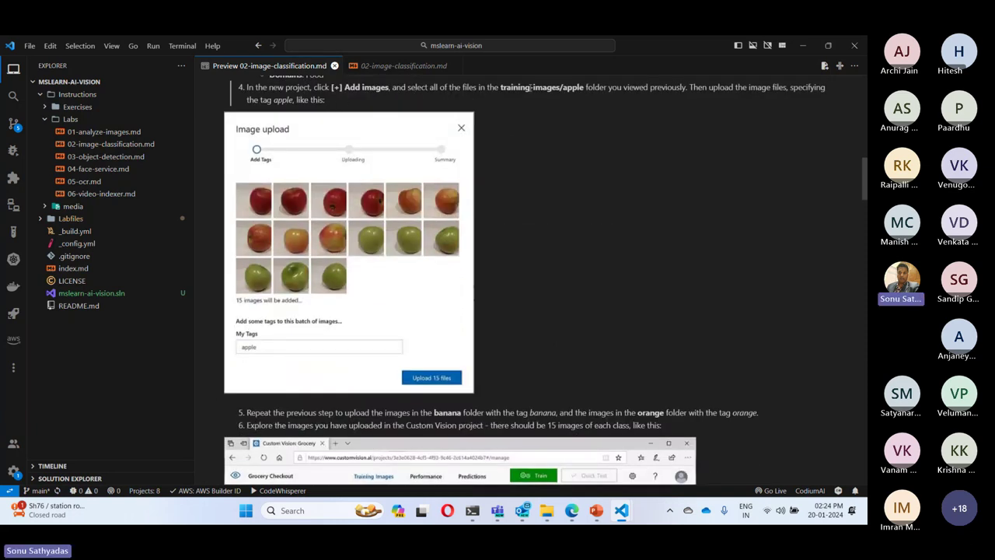
pyautogui.moveTo(502, 90); pyautogui.dragTo(583, 89)
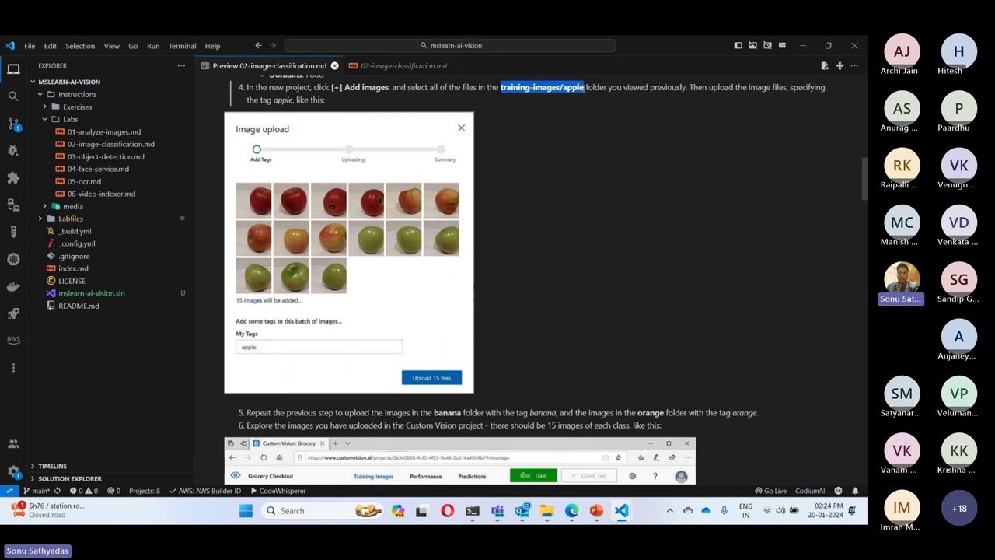
# Step: Switch to the Custom Vision portal in Edge, start adding images and browse to the labs/AI-102-AIEngineer folder on the Desktop
pyautogui.click(572, 510)
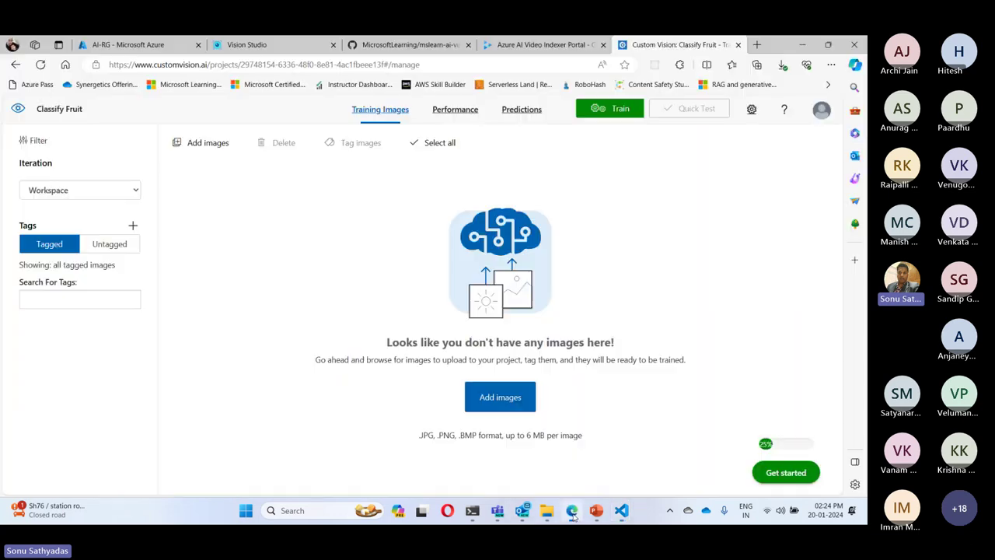
pyautogui.click(221, 155)
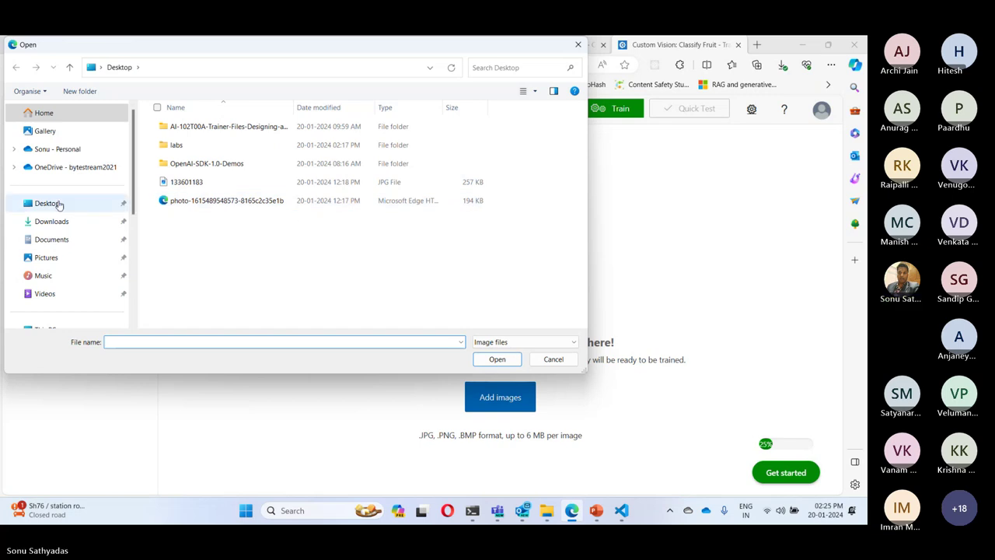
pyautogui.doubleClick(183, 145)
pyautogui.click(206, 133)
pyautogui.doubleClick(206, 133)
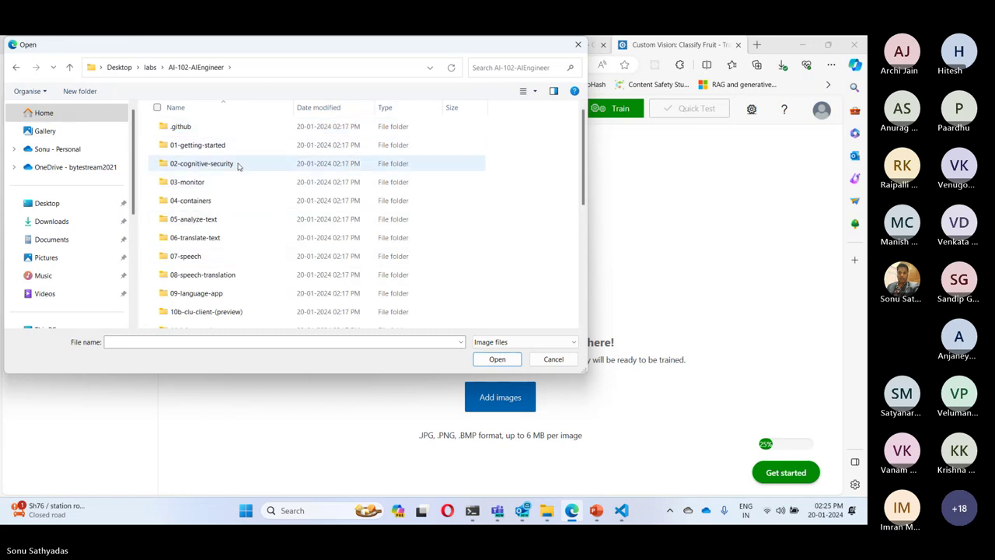
pyautogui.scroll(-2, 291, 230)
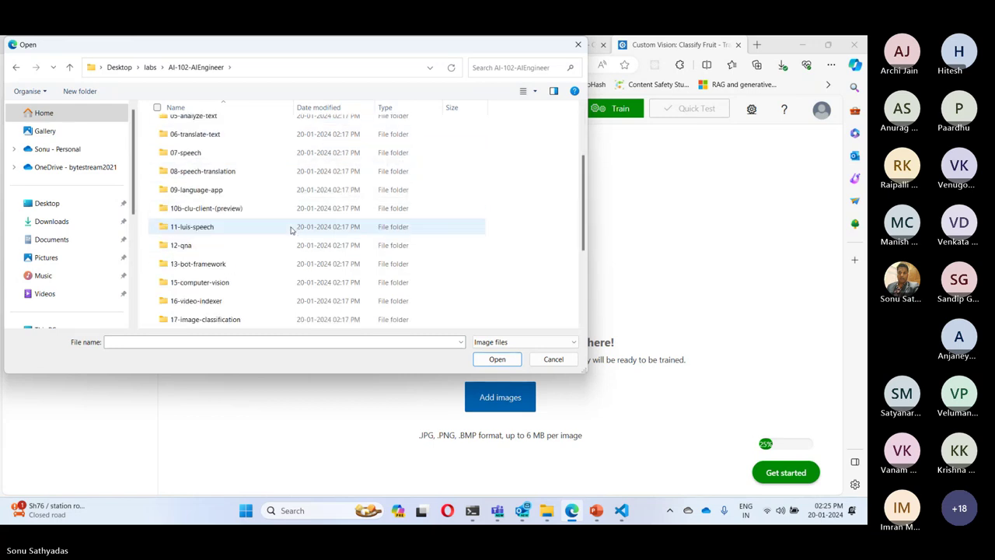
pyautogui.scroll(-2, 291, 230)
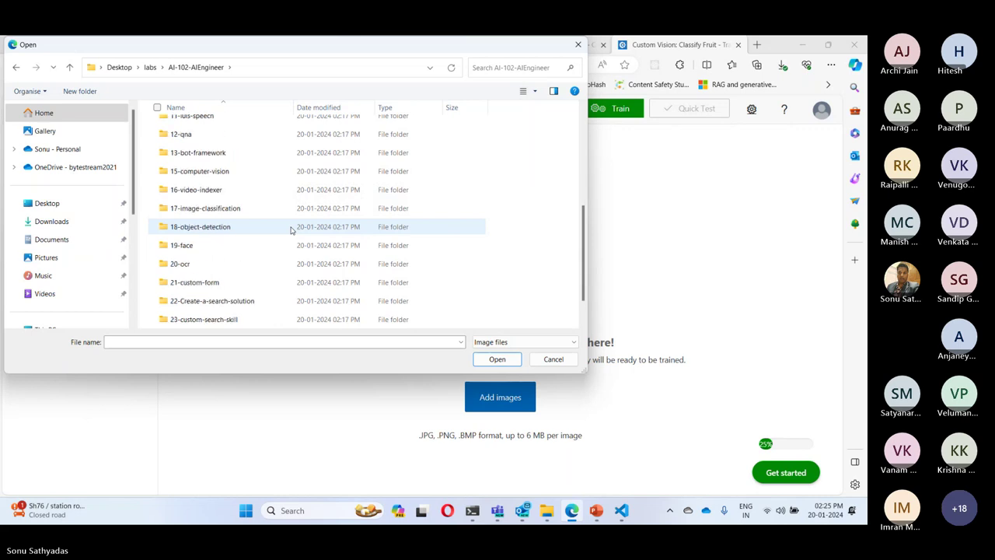
pyautogui.doubleClick(225, 228)
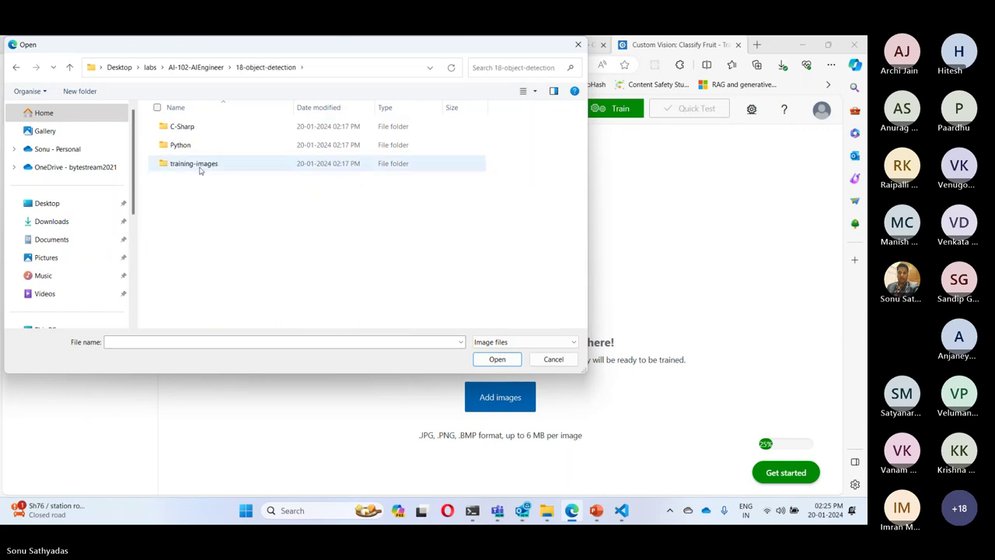
pyautogui.doubleClick(200, 168)
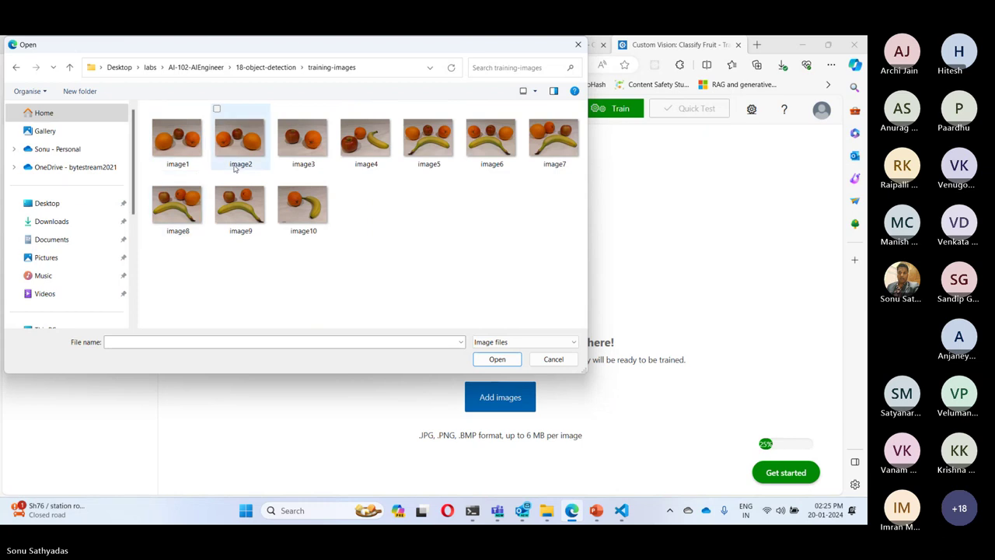
pyautogui.click(276, 69)
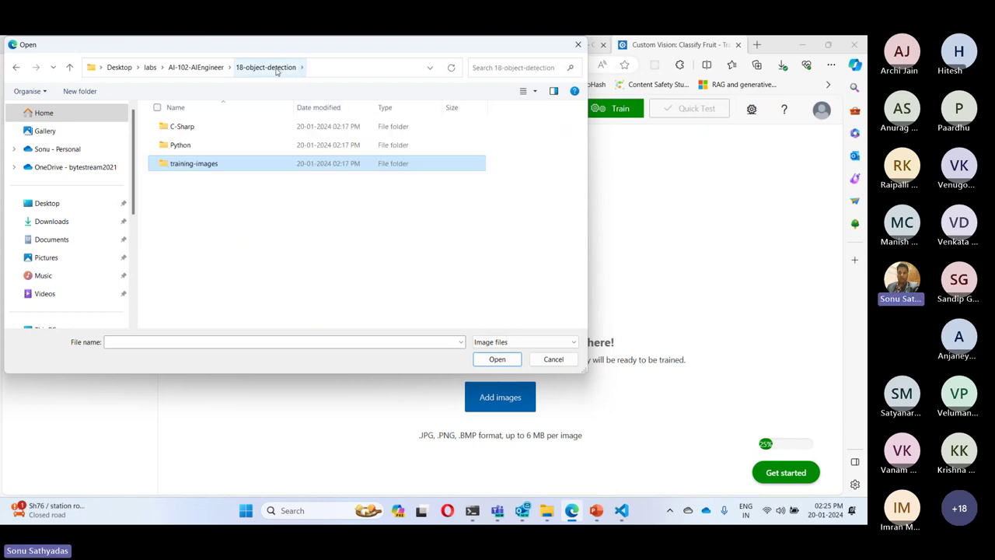
pyautogui.click(201, 69)
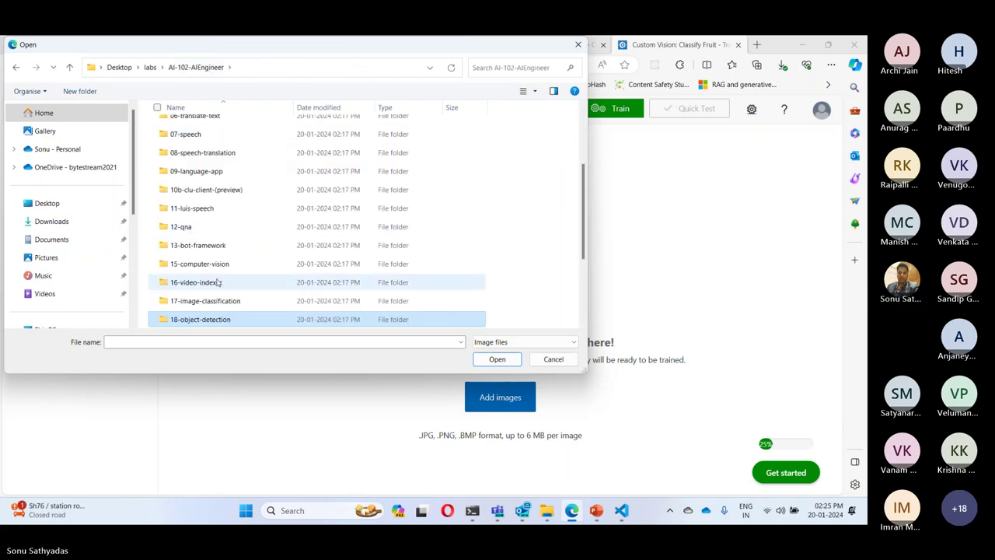
# Step: Load all images from the 17-image-classification/training-images/apple folder into the image upload
pyautogui.doubleClick(206, 301)
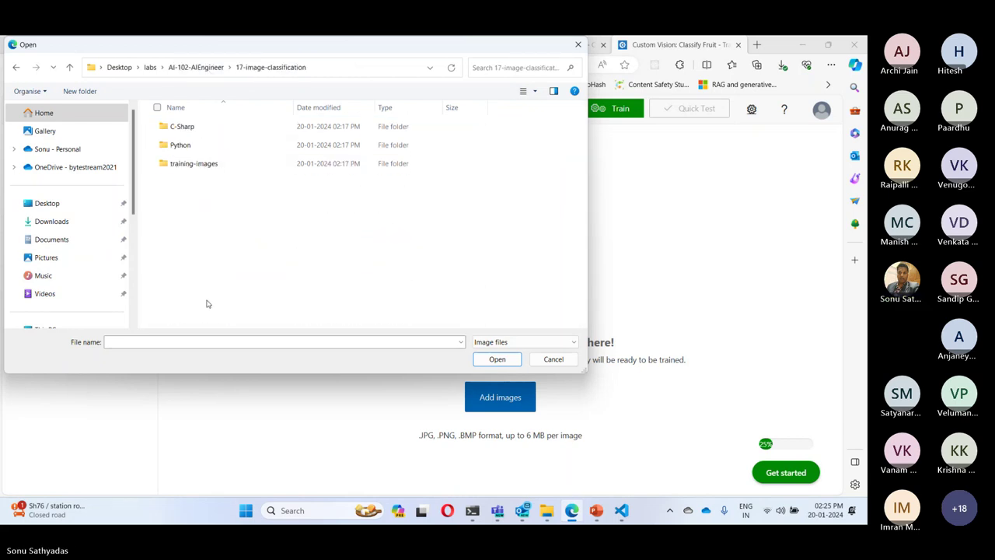
pyautogui.doubleClick(193, 164)
pyautogui.click(178, 128)
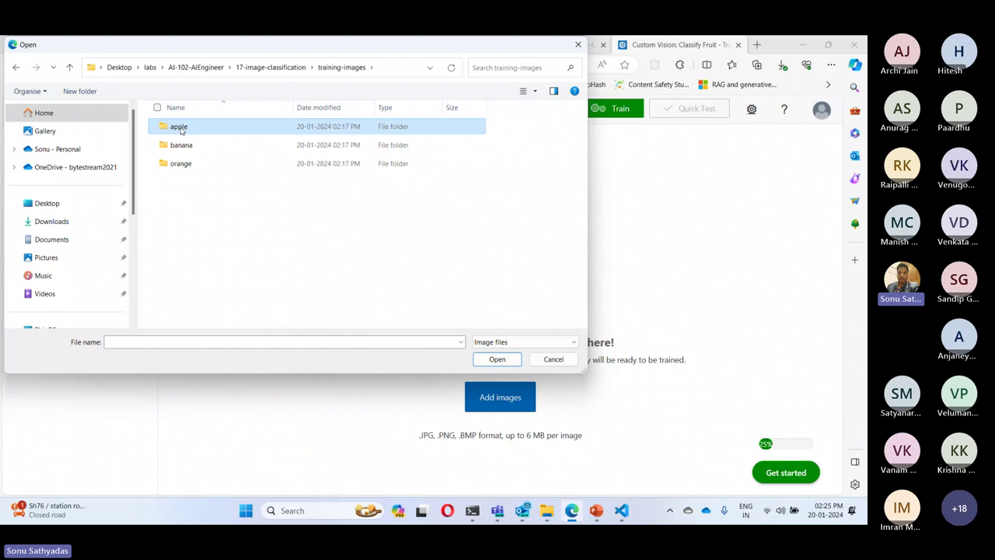
pyautogui.doubleClick(180, 130)
pyautogui.click(365, 237)
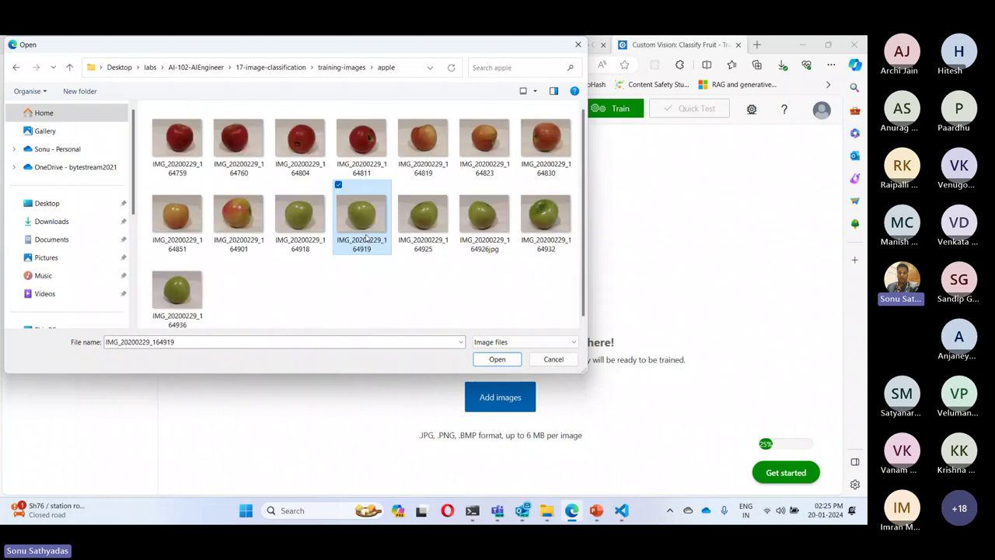
pyautogui.hotkey('ctrl', 'a')
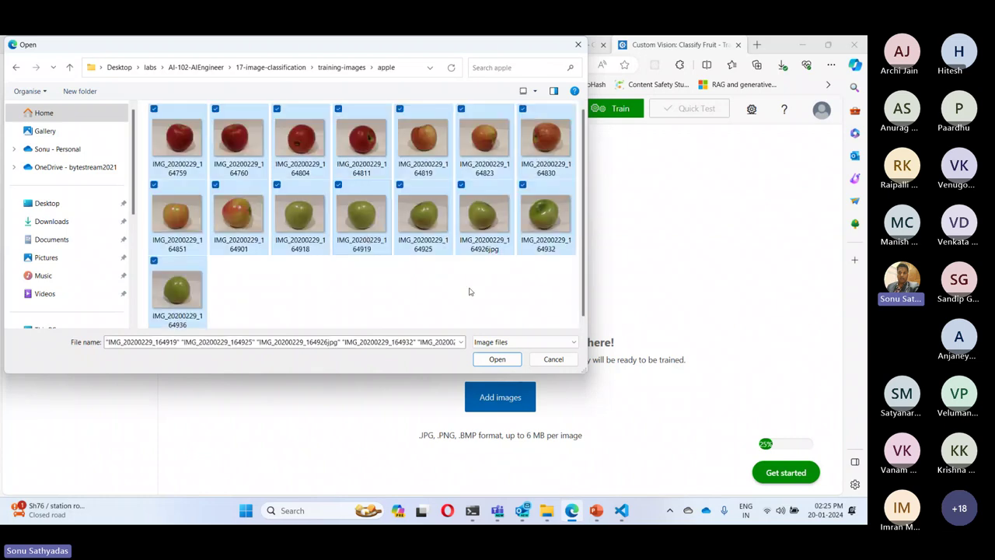
pyautogui.click(498, 359)
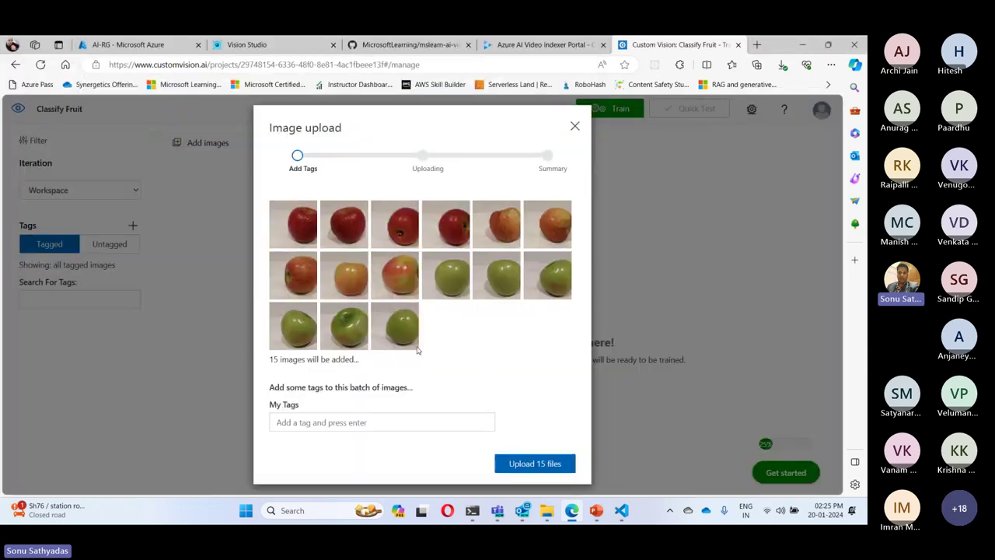
# Step: Check the tag in the Visual Studio Code lab instructions, return to the portal and upload the apple images tagged "apple"
pyautogui.click(622, 510)
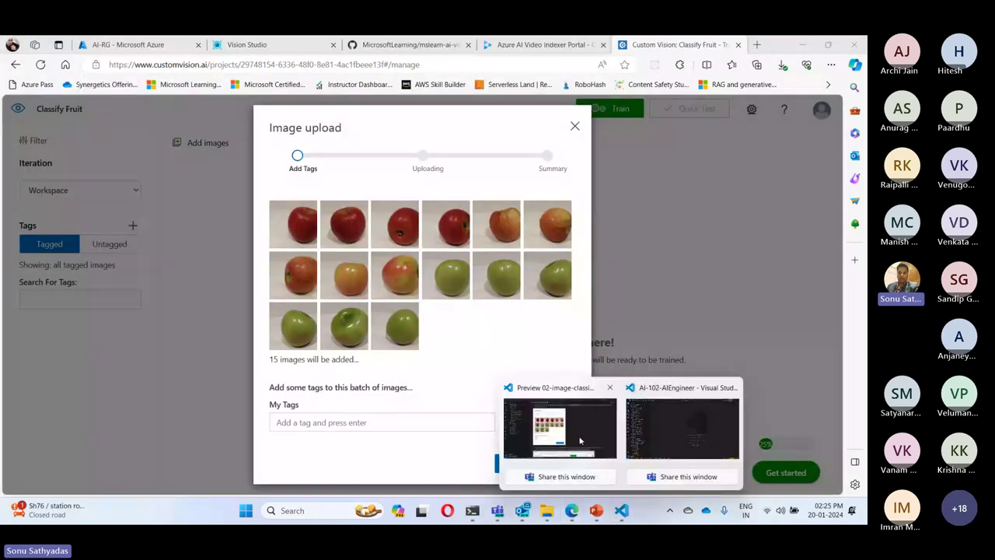
pyautogui.click(561, 431)
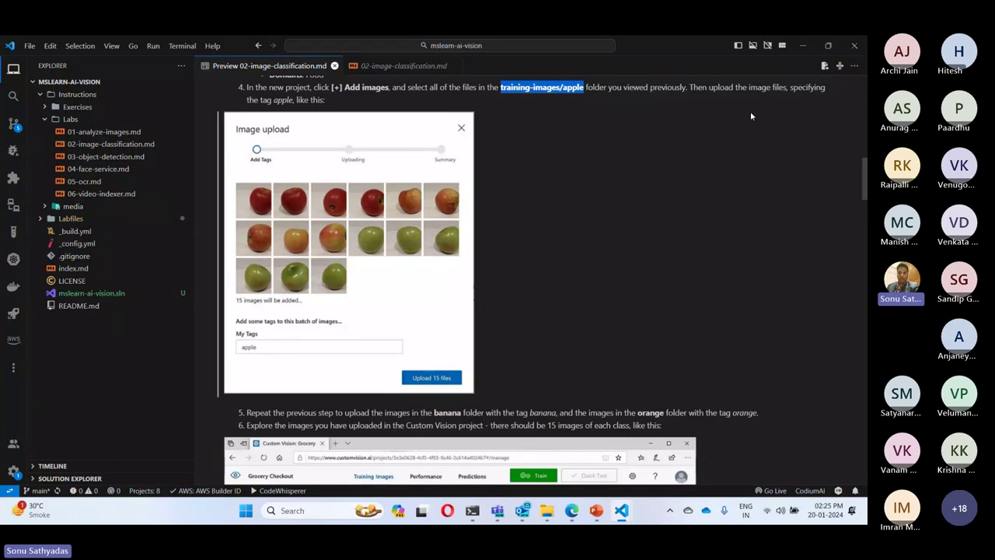
pyautogui.click(804, 46)
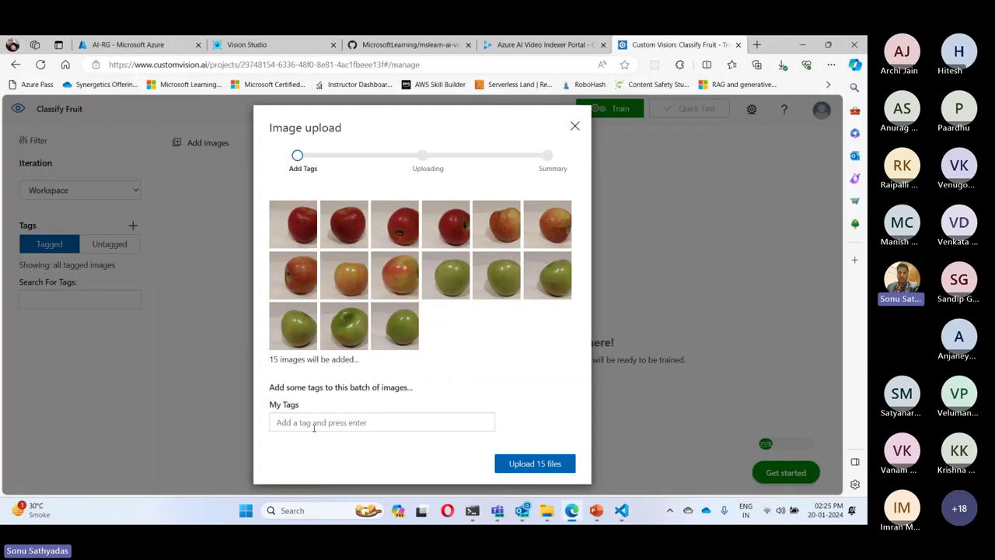
pyautogui.click(315, 425)
pyautogui.write('a')
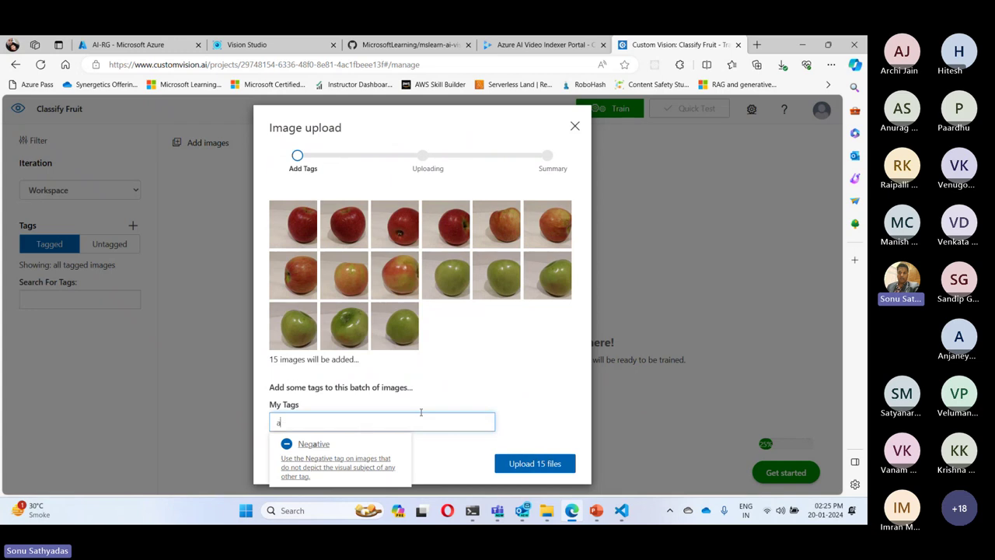
pyautogui.write('pple')
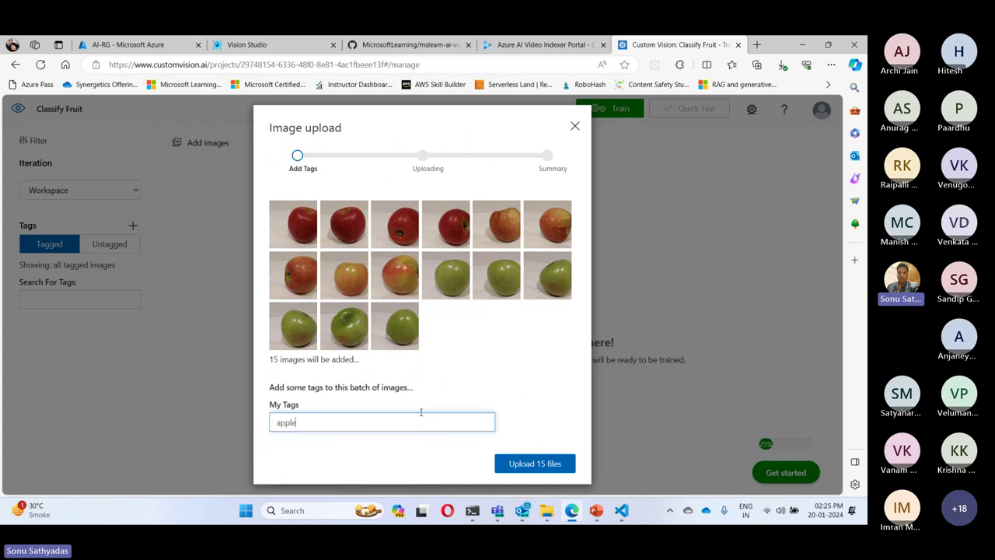
pyautogui.click(521, 464)
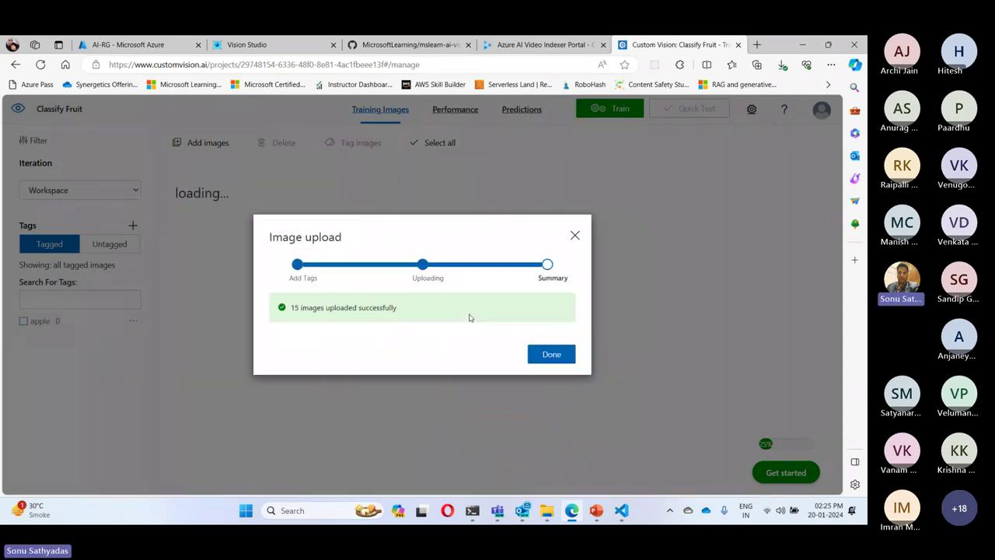
pyautogui.click(548, 359)
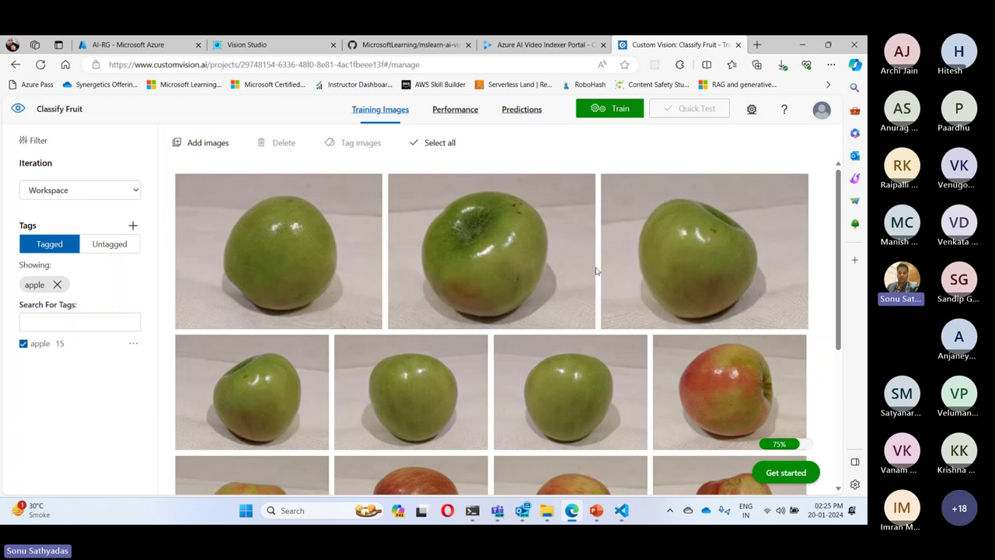
# Step: Look over the uploaded apple images and load all images from the training-images/banana folder into a new upload
pyautogui.scroll(-5, 506, 357)
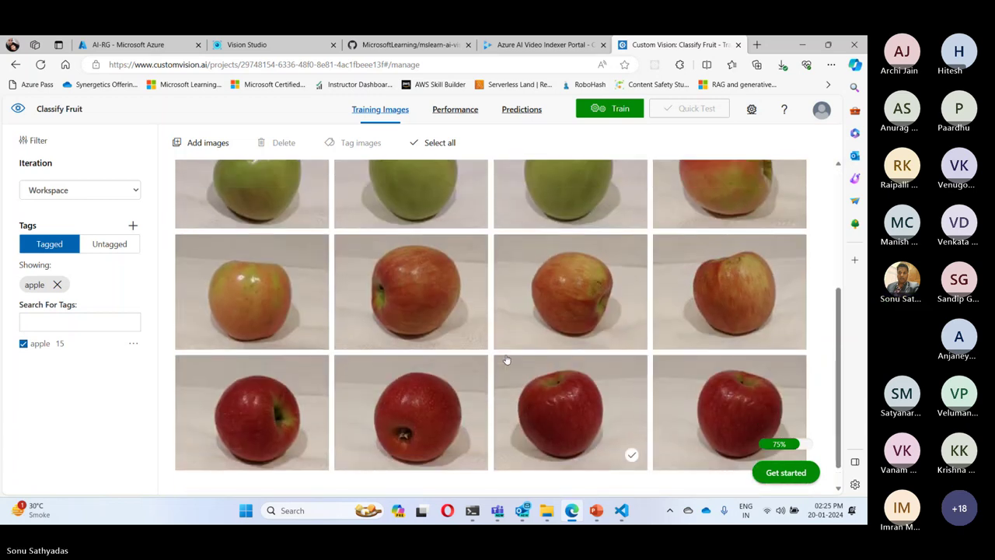
pyautogui.scroll(5, 506, 359)
pyautogui.click(208, 143)
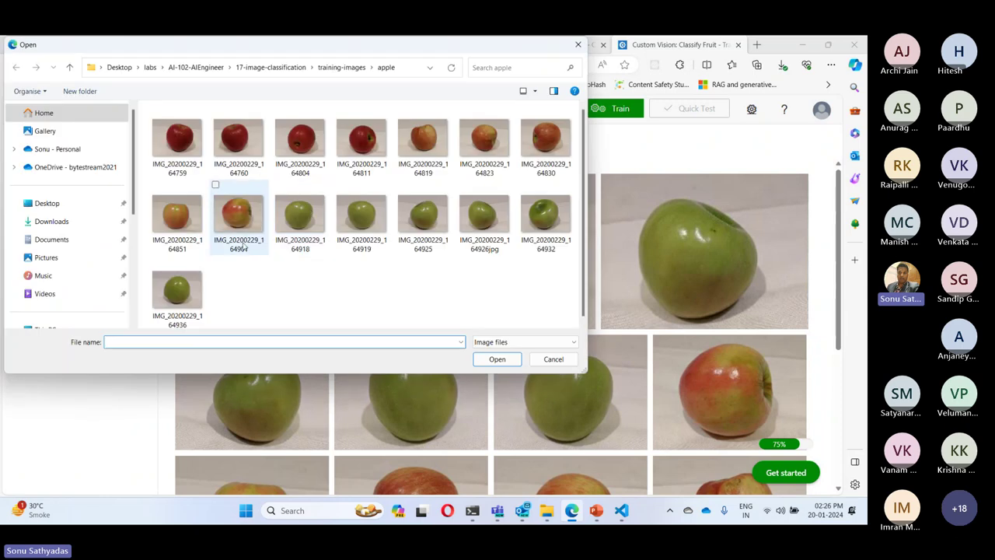
pyautogui.click(342, 66)
pyautogui.doubleClick(187, 156)
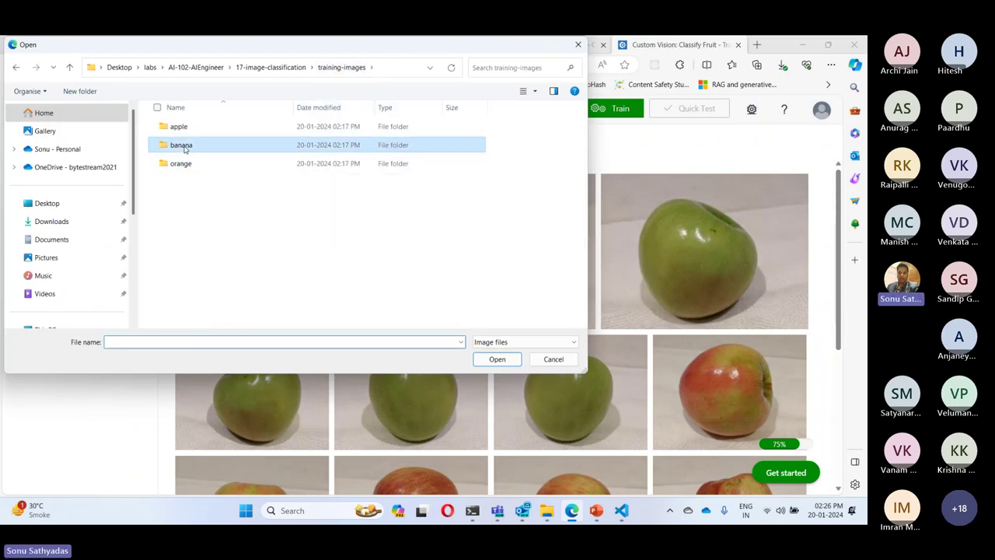
pyautogui.click(294, 158)
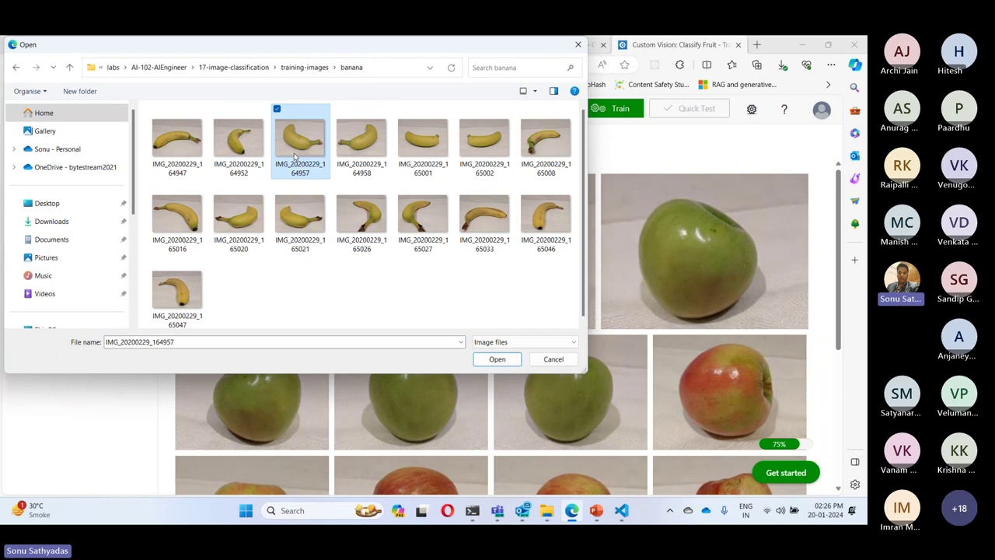
pyautogui.hotkey('ctrl', 'a')
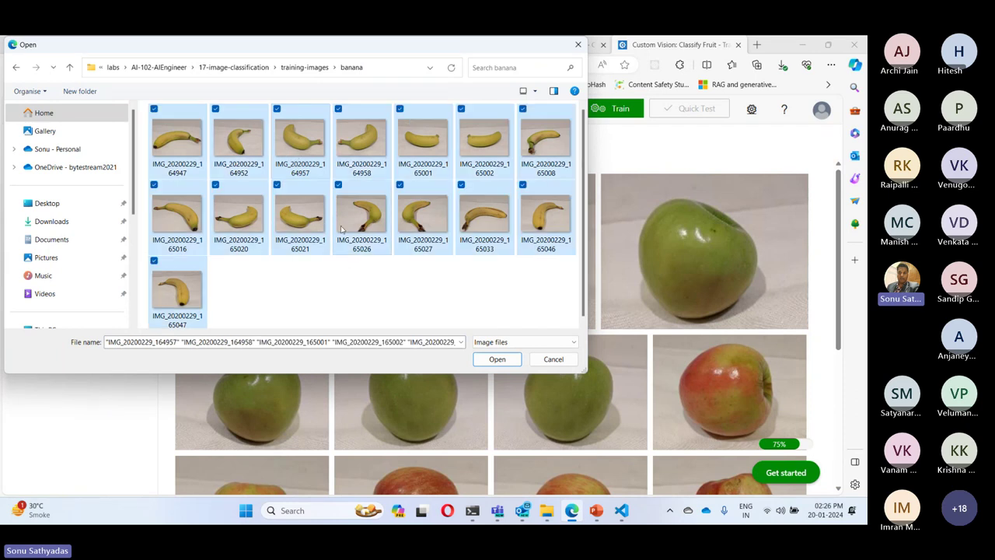
pyautogui.click(497, 358)
# Step: Tag the banana images "banana", upload them and close the upload summary
pyautogui.click(325, 423)
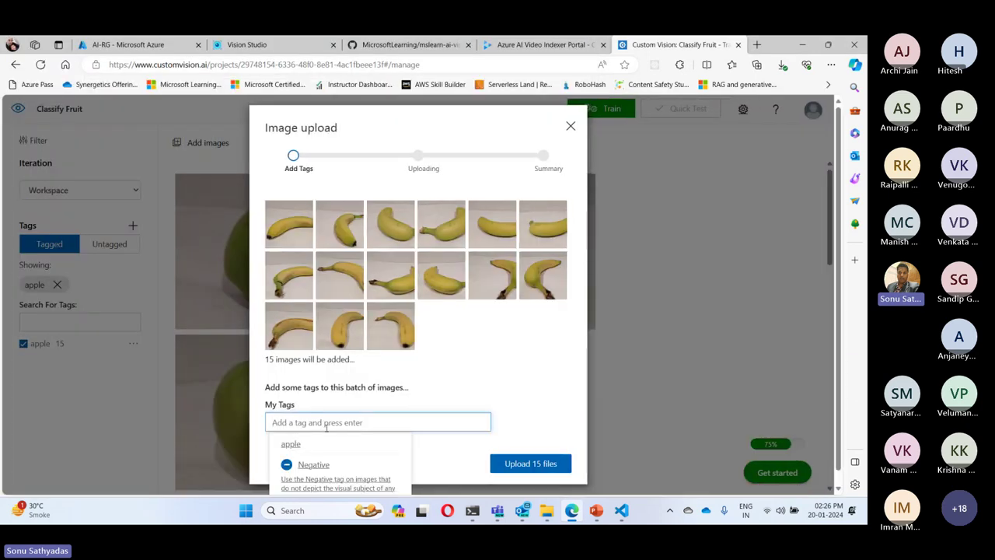
pyautogui.write('banana')
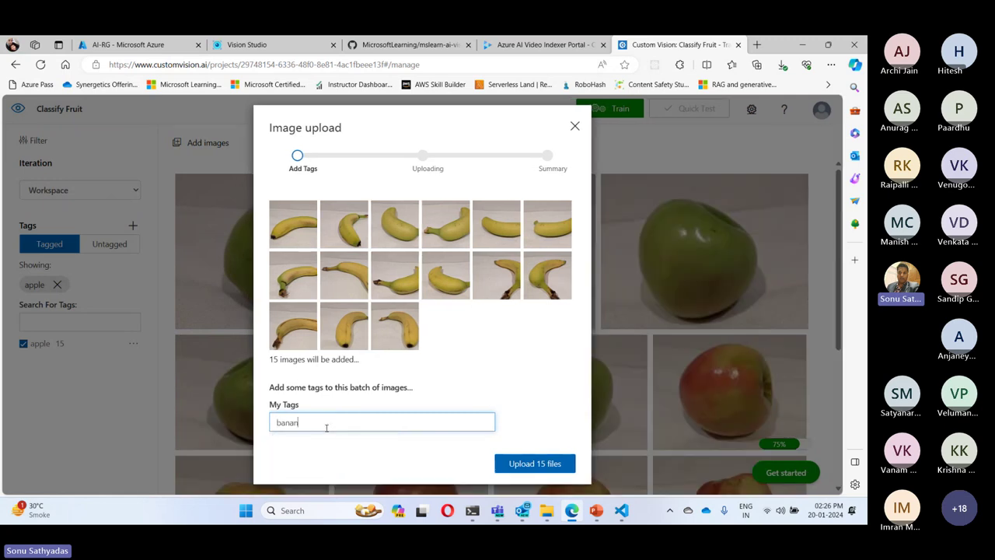
pyautogui.click(542, 465)
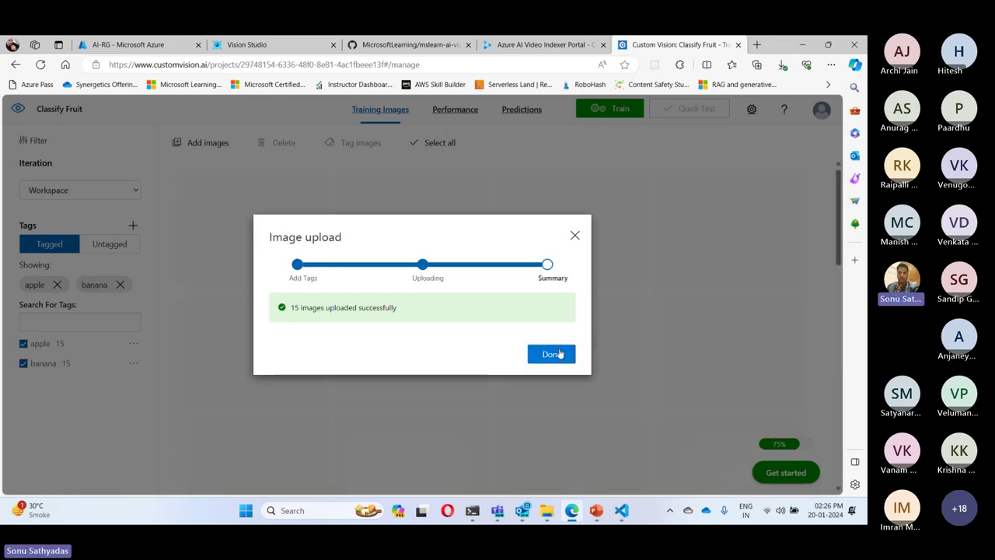
pyautogui.click(556, 354)
# Step: Start another image upload and load all images from the training-images/orange folder
pyautogui.click(207, 143)
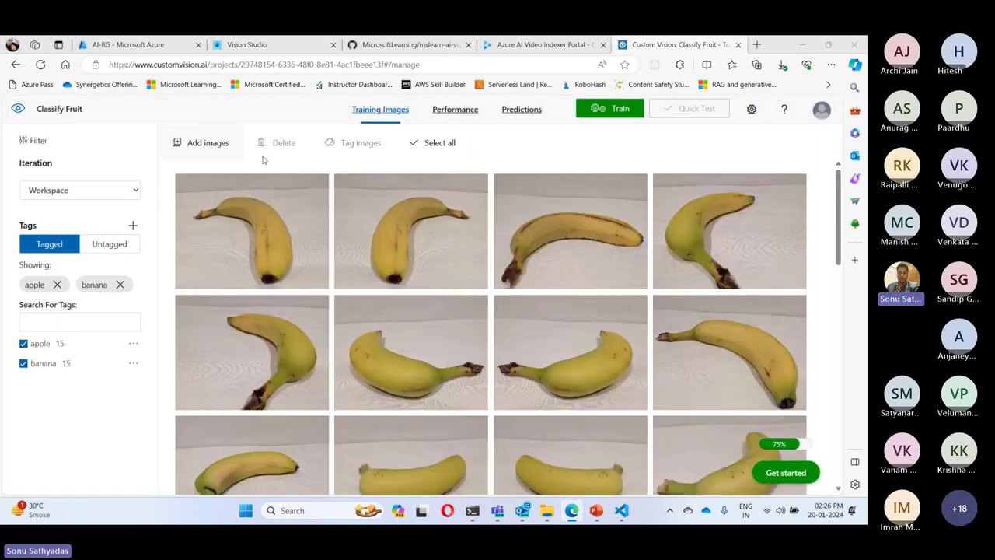
pyautogui.click(315, 68)
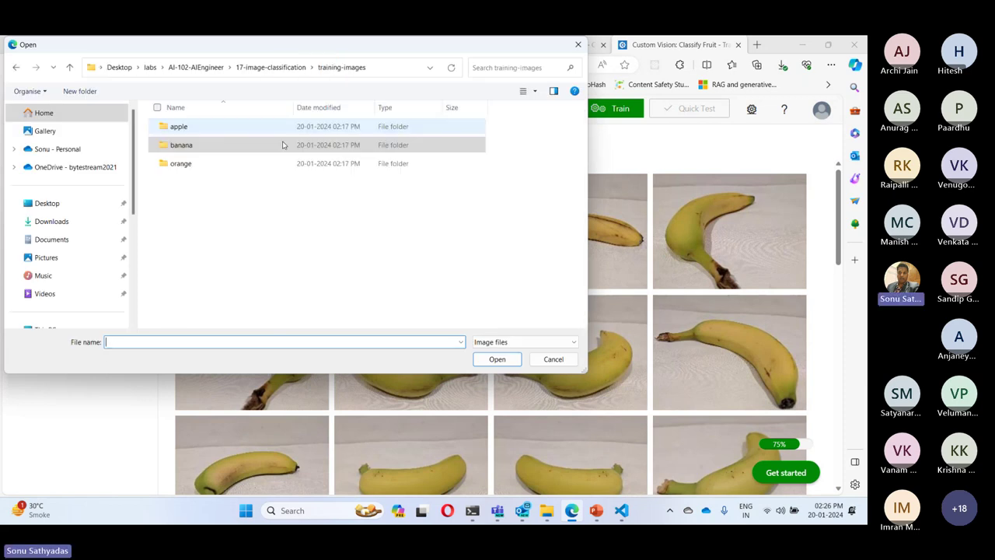
pyautogui.doubleClick(180, 164)
pyautogui.click(180, 159)
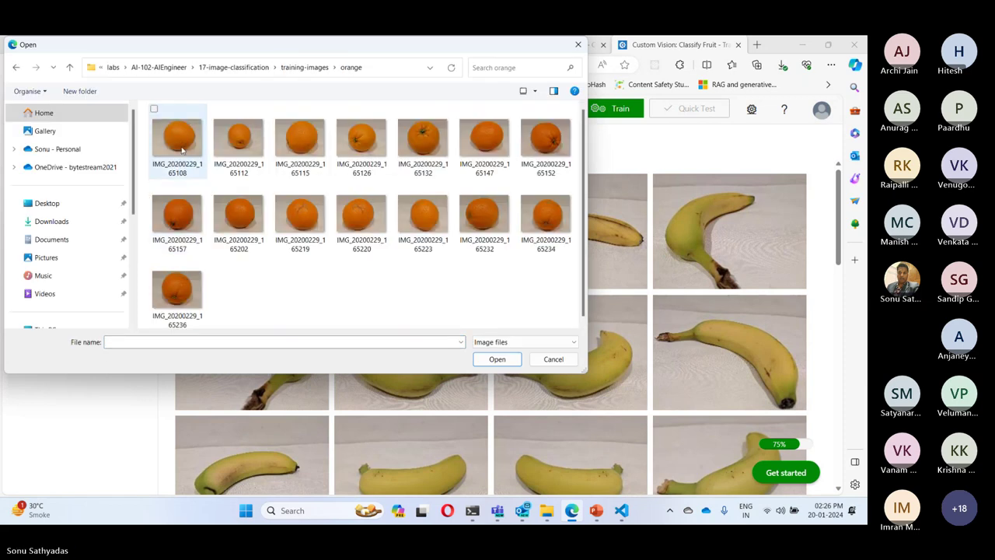
pyautogui.hotkey('ctrl', 'a')
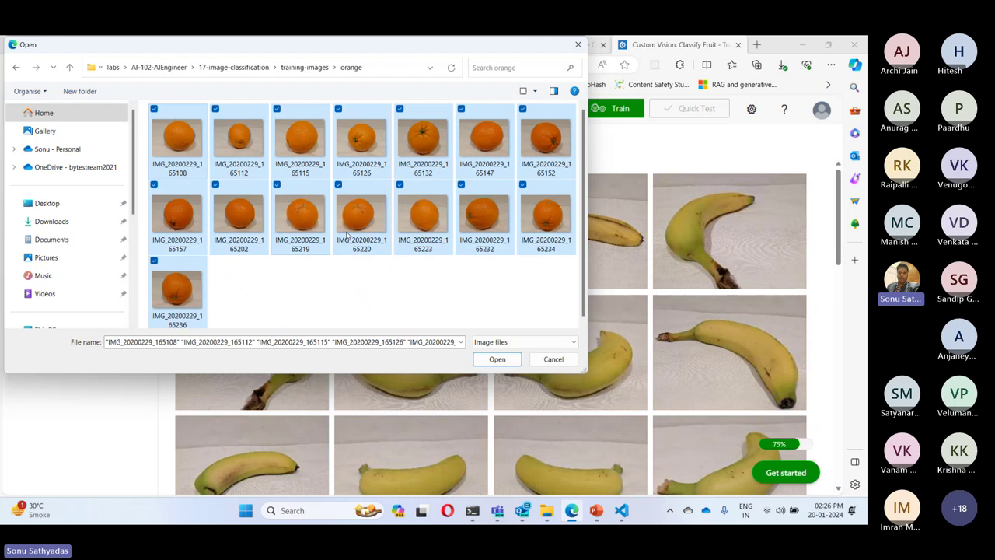
pyautogui.click(487, 359)
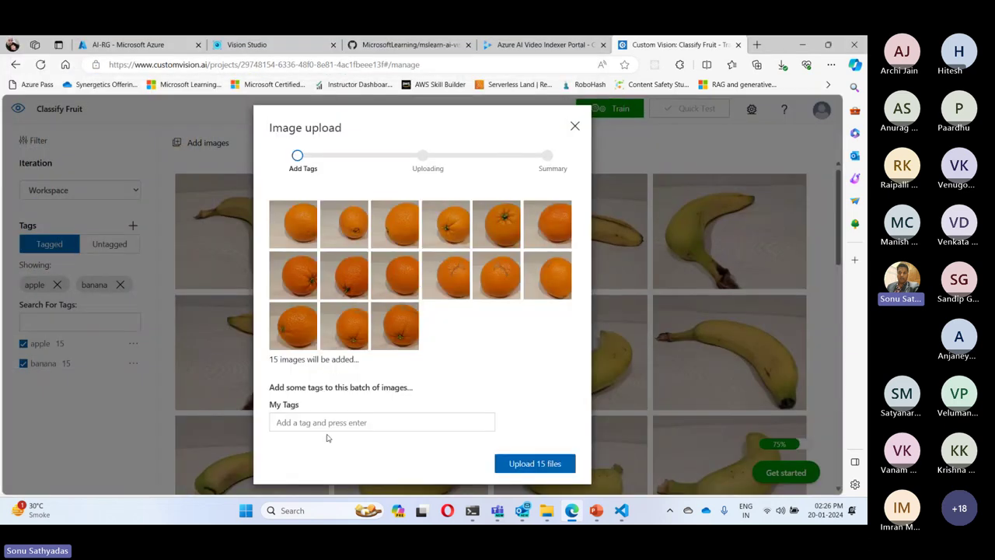
# Step: Tag the orange images "orange", upload the 15 files and close the upload summary
pyautogui.click(327, 423)
pyautogui.write('o')
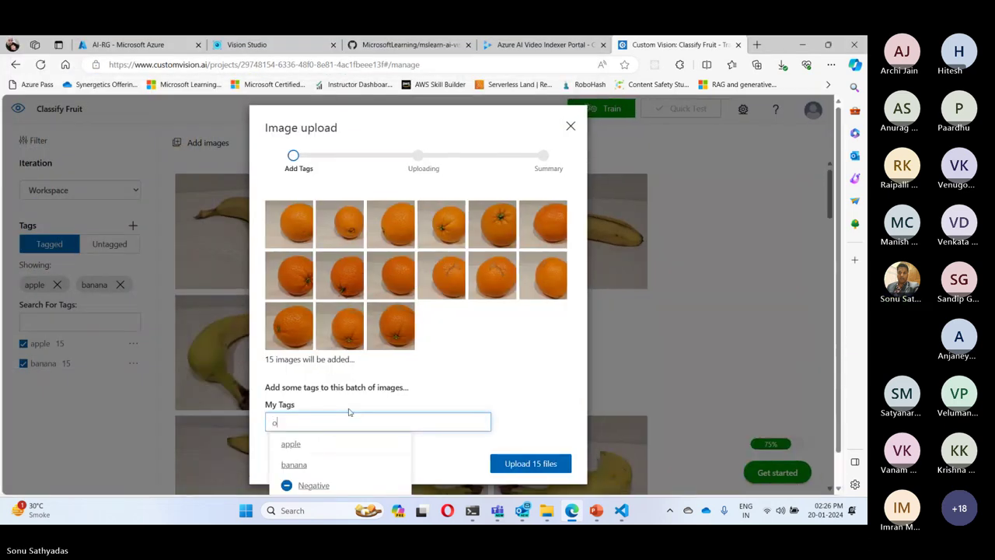
pyautogui.write('range')
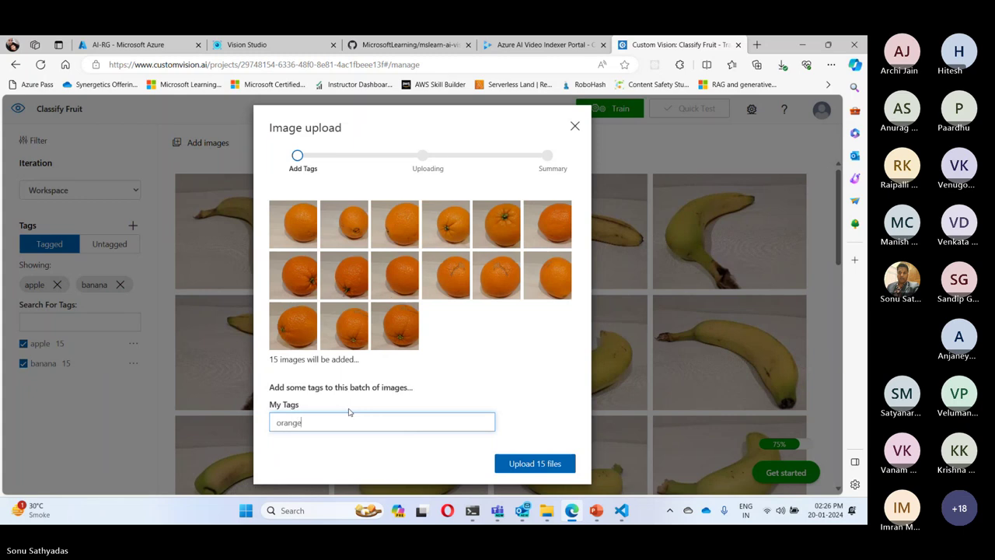
pyautogui.click(512, 464)
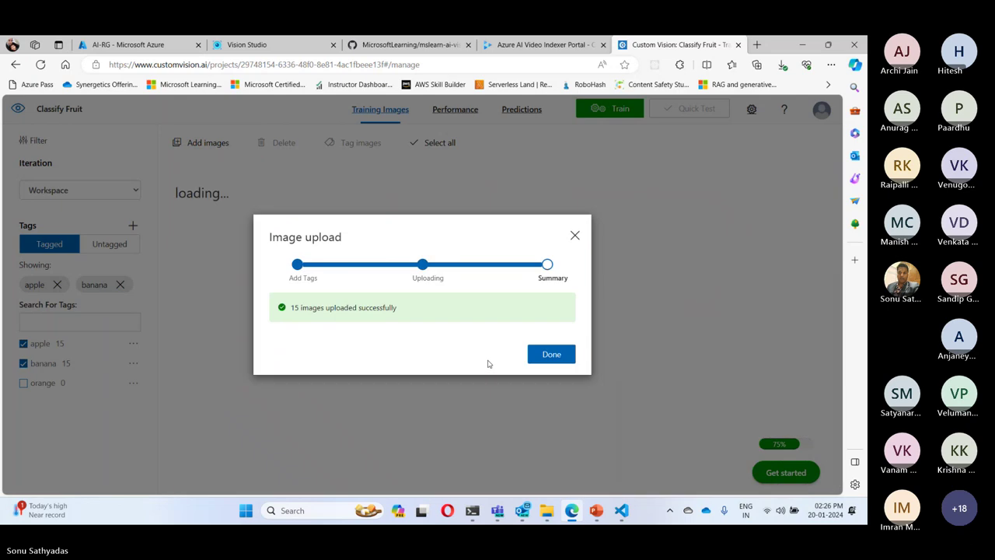
pyautogui.click(554, 356)
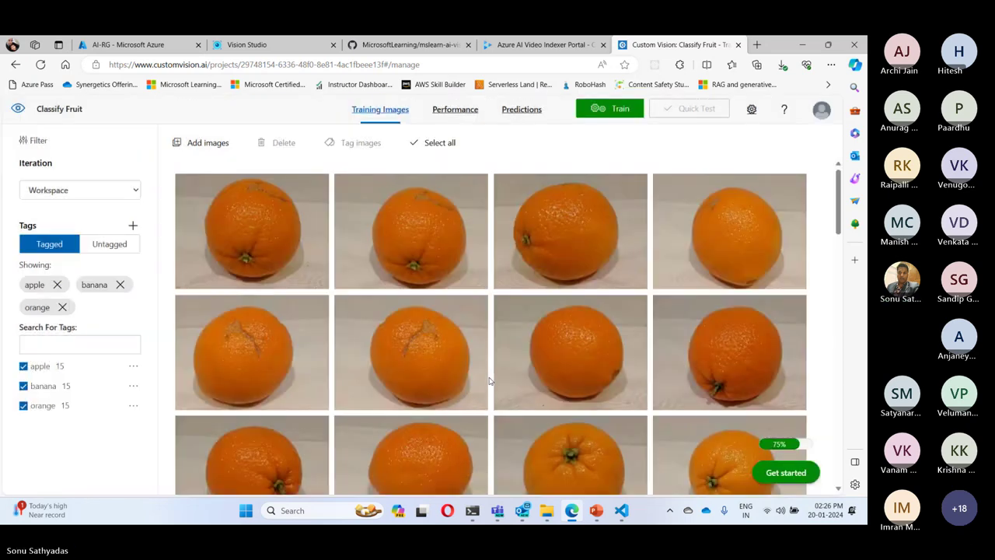
# Step: Look over the uploaded orange, banana and apple images in the project's tagged training images
pyautogui.scroll(-5, 472, 261)
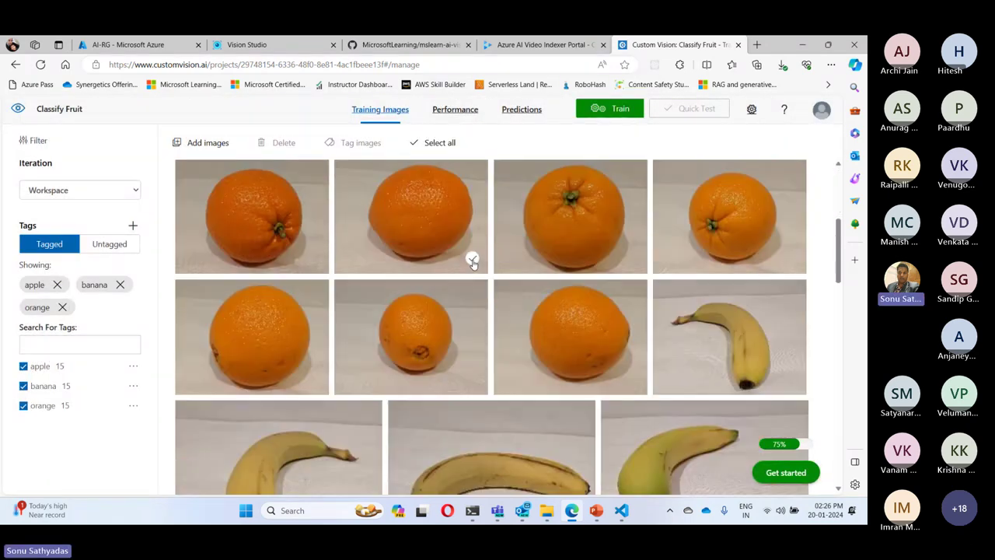
pyautogui.scroll(-10, 472, 263)
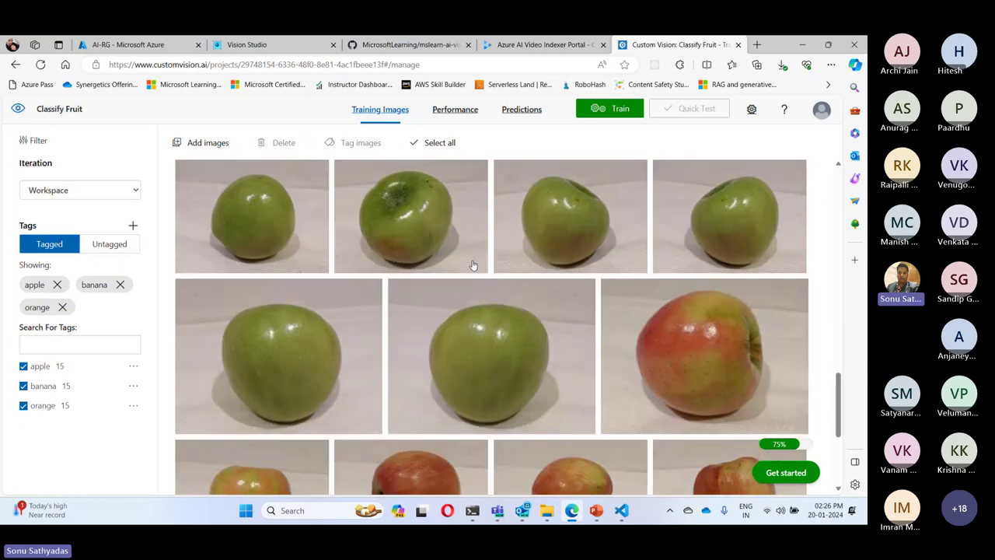
pyautogui.scroll(-3, 472, 265)
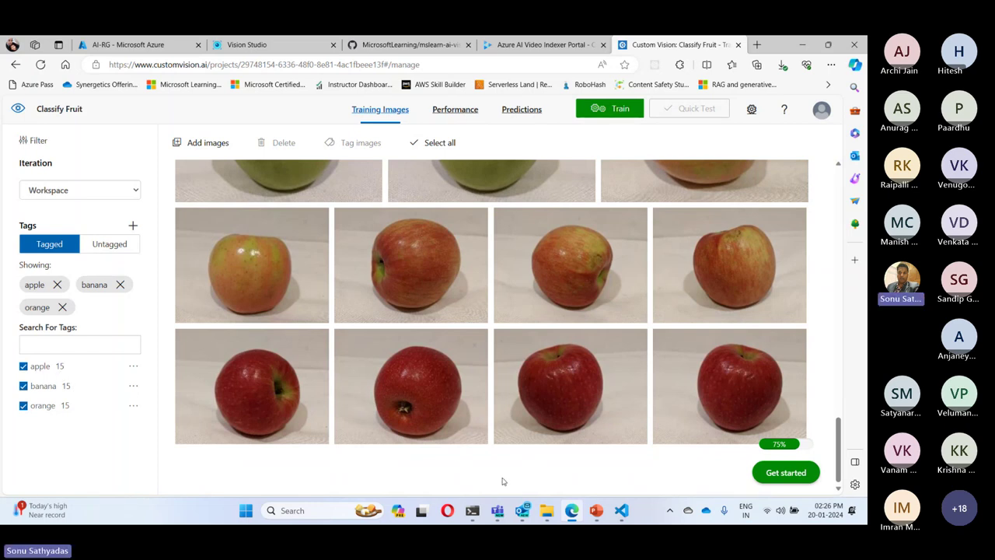
# Step: Switch to Visual Studio Code and read the lab instructions on exploring the uploaded images and training the classification model
pyautogui.moveTo(621, 510)
pyautogui.click(568, 429)
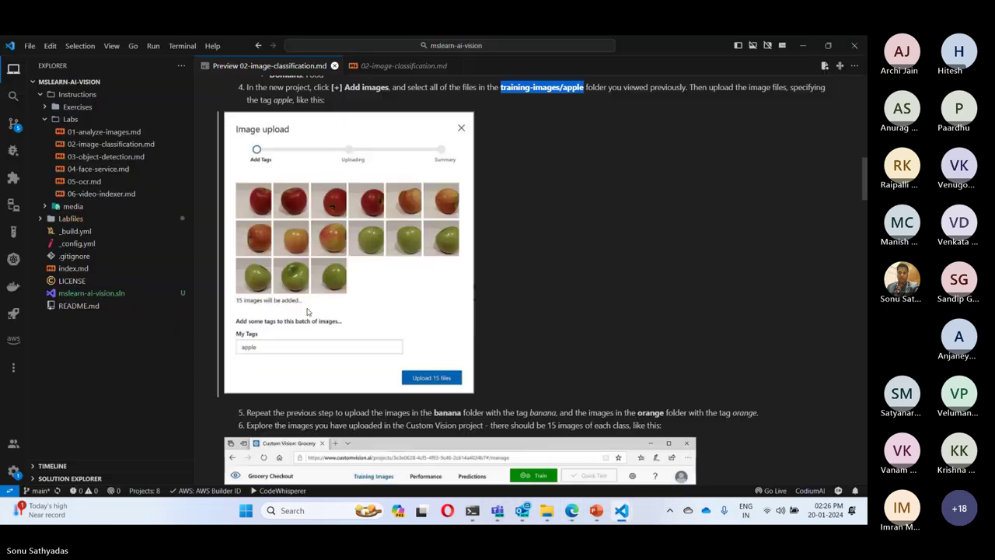
pyautogui.scroll(-8, 322, 322)
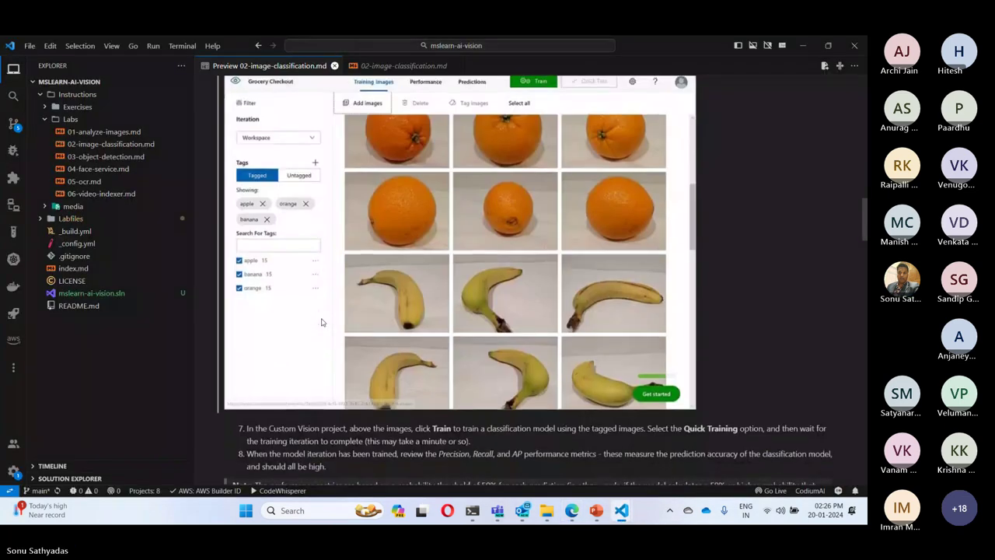
pyautogui.scroll(3, 322, 322)
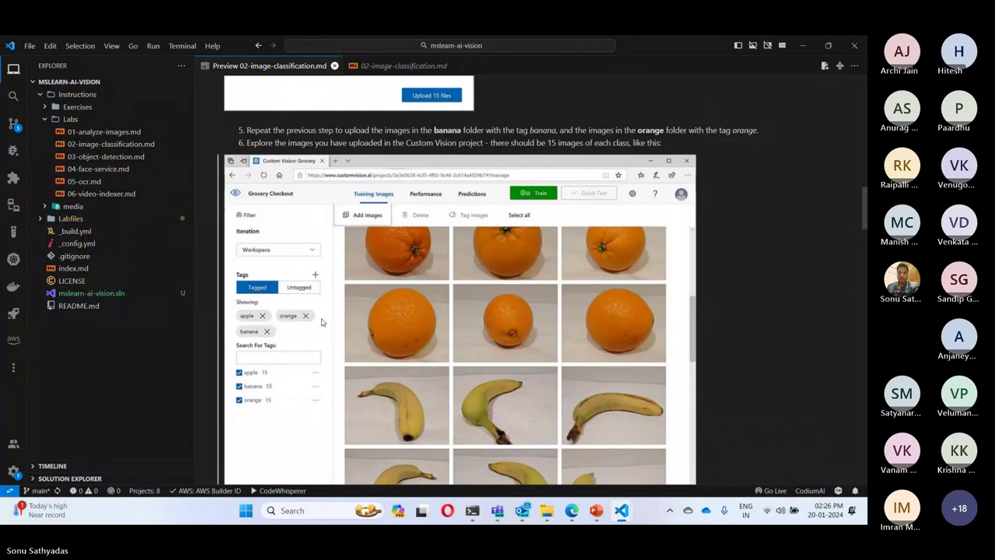
pyautogui.scroll(-7, 330, 321)
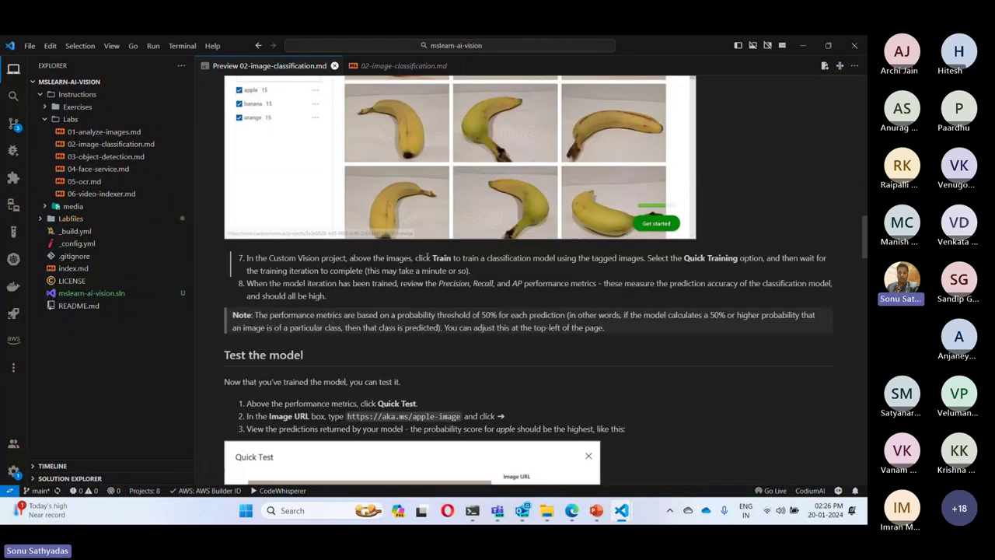
pyautogui.moveTo(427, 257); pyautogui.dragTo(557, 259)
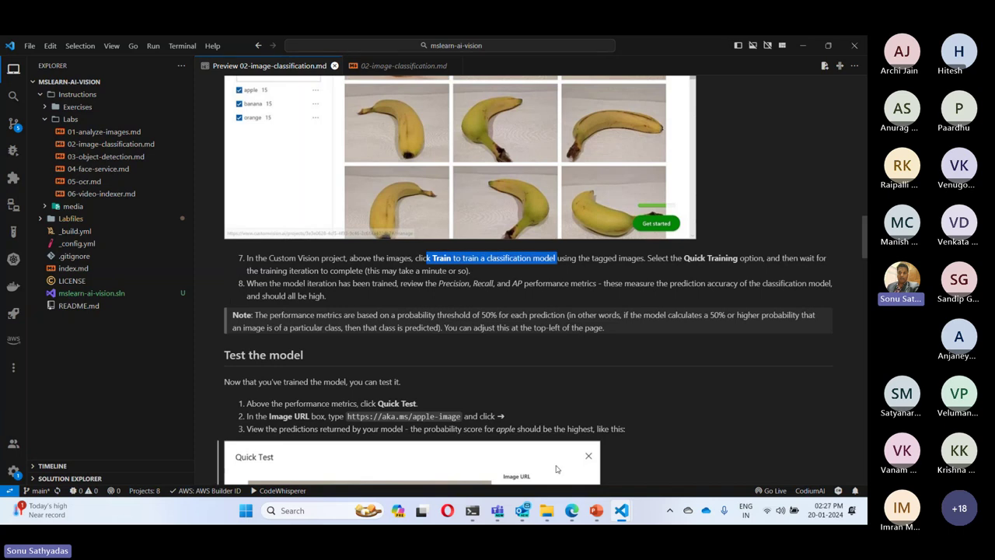
# Step: Return to the Custom Vision portal, look at the Advanced Training options and train the model with Quick Training
pyautogui.hotkey('alt', 'Tab')
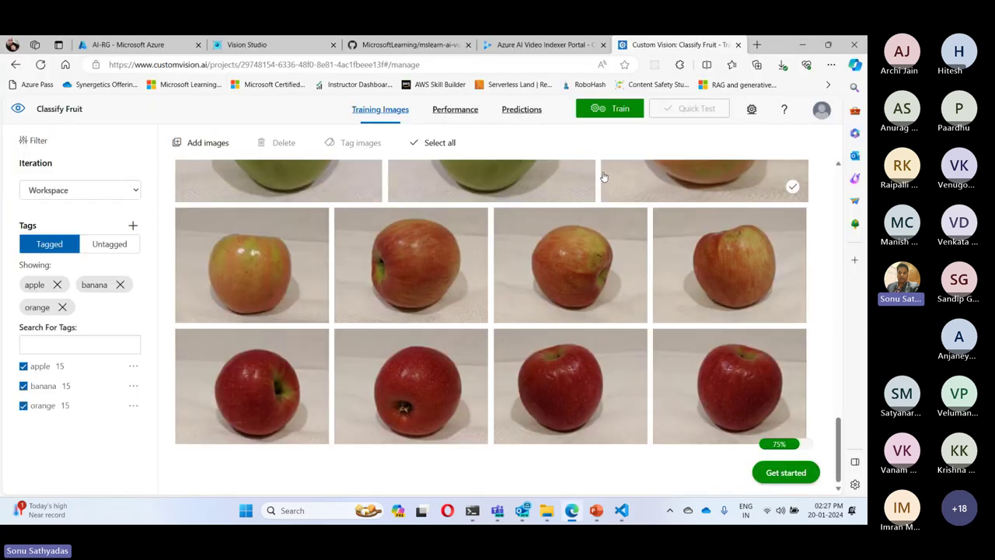
pyautogui.click(611, 109)
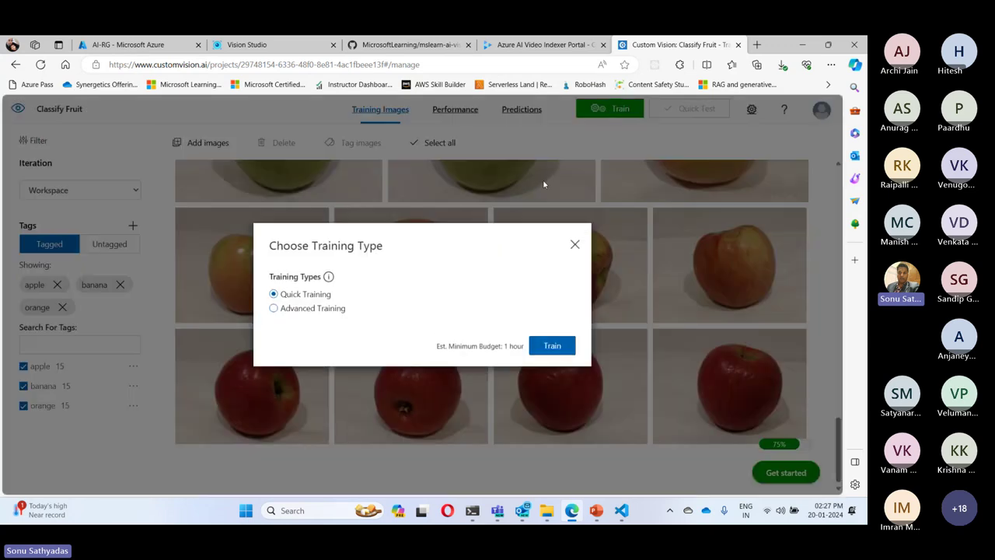
pyautogui.click(303, 310)
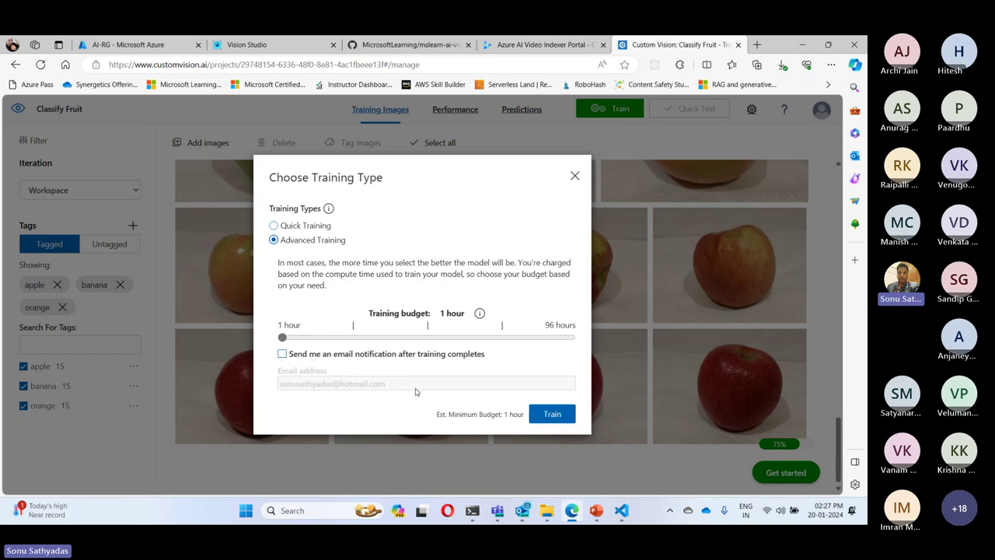
pyautogui.click(273, 227)
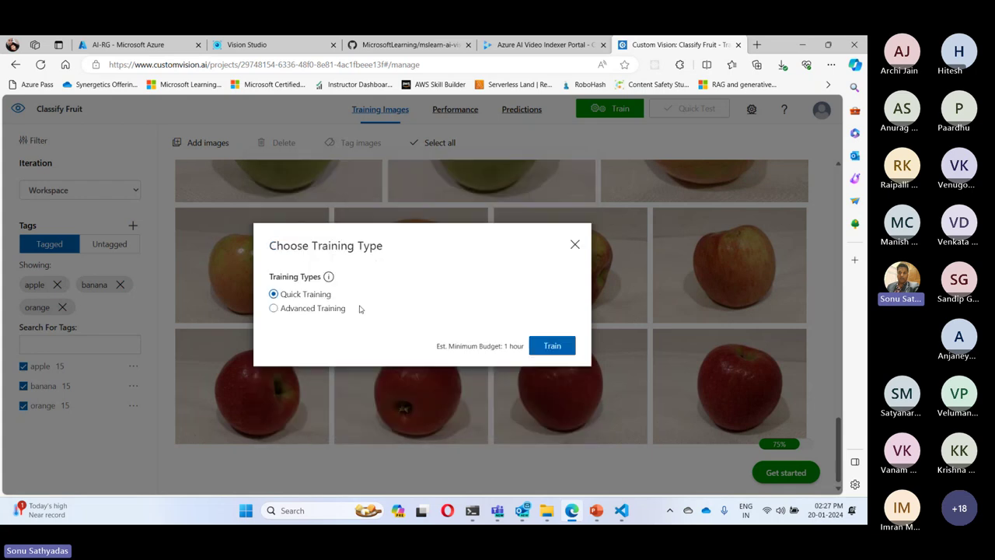
pyautogui.moveTo(454, 347); pyautogui.dragTo(529, 354)
pyautogui.click(450, 291)
pyautogui.click(551, 347)
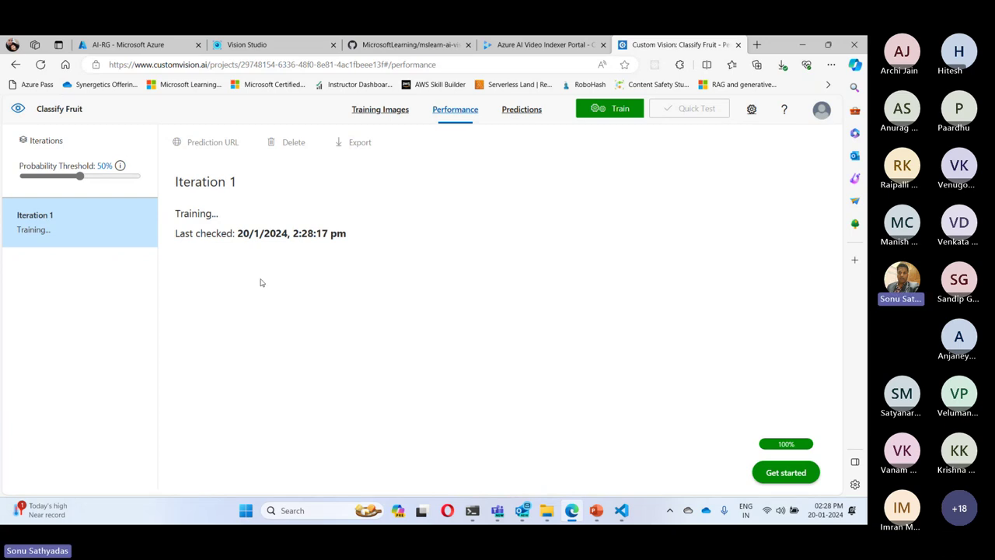
# Step: Check the training status and last-checked time of Iteration 1
pyautogui.moveTo(293, 233); pyautogui.dragTo(347, 235)
pyautogui.moveTo(176, 215); pyautogui.dragTo(238, 220)
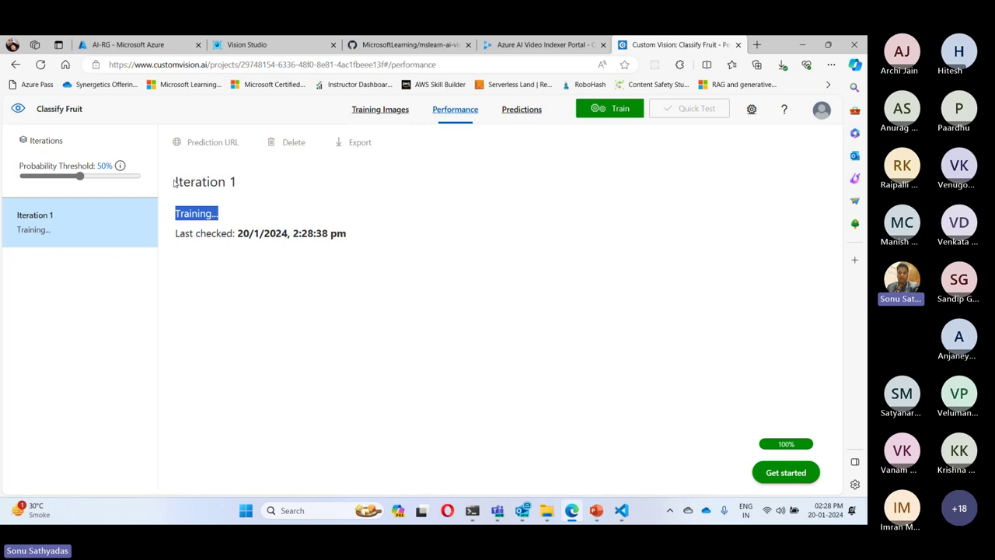
pyautogui.moveTo(173, 181); pyautogui.dragTo(385, 241)
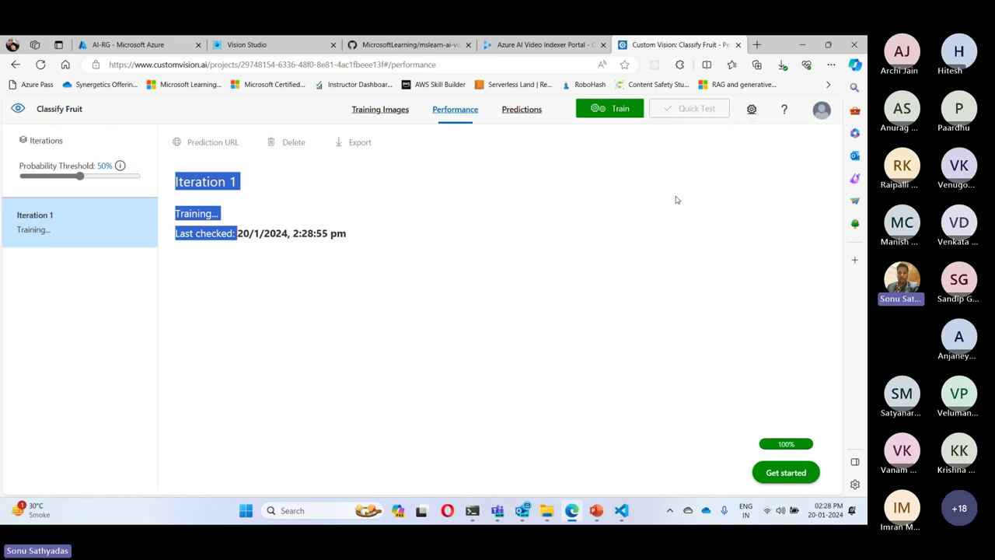
# Step: Switch to the PowerPoint deck, start the slide show from the image classification lab slide and advance to the Analyzing Videos slide
pyautogui.click(805, 47)
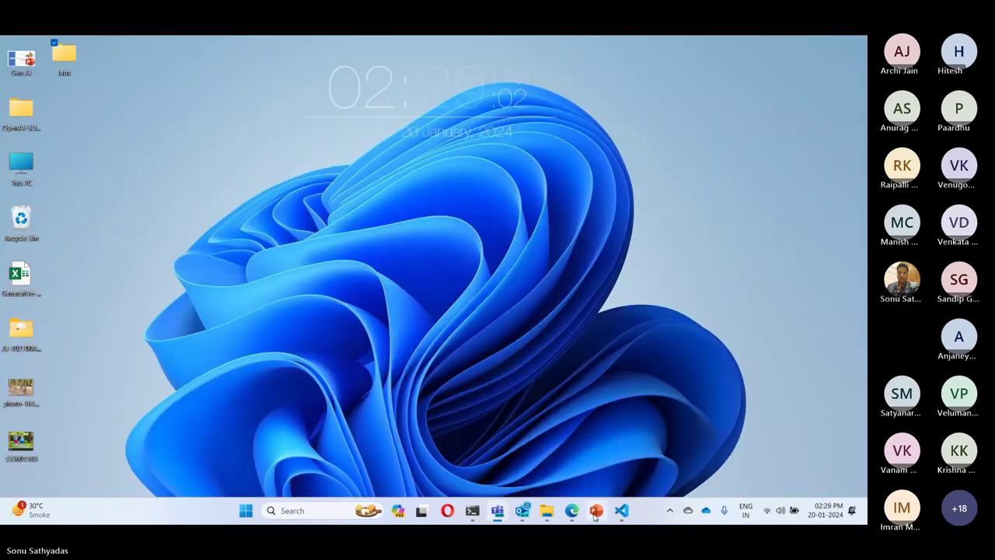
pyautogui.click(595, 512)
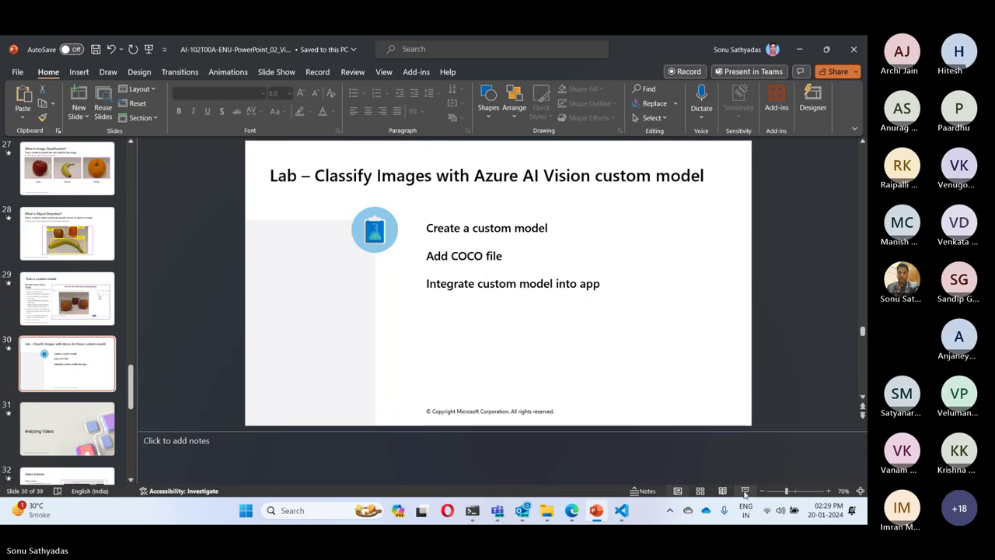
pyautogui.click(745, 490)
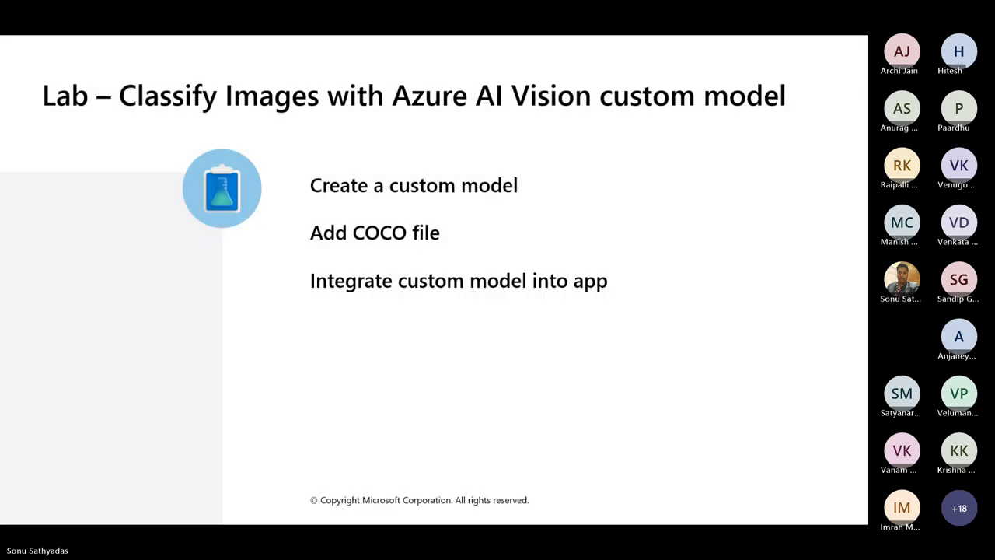
pyautogui.press('Right')
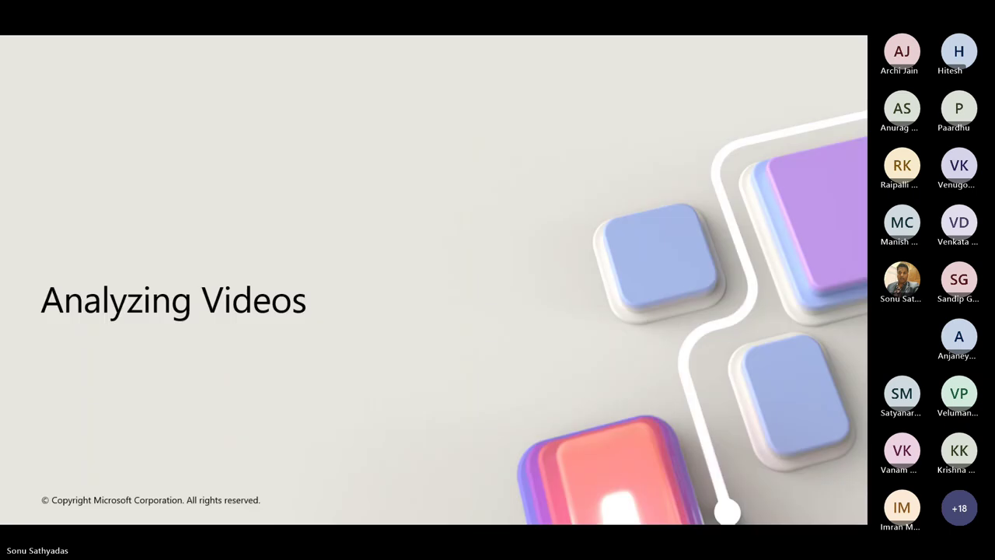
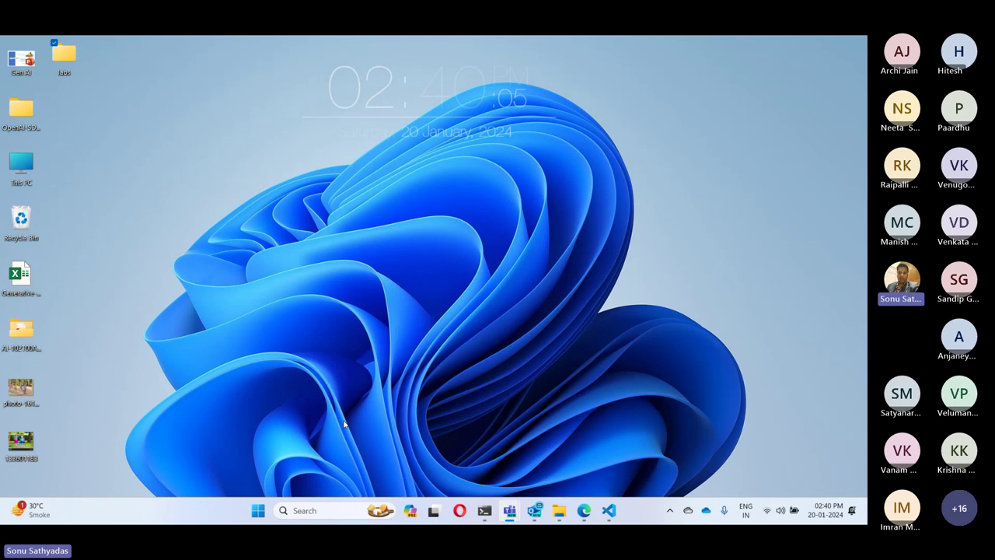
# Step: Return to the Custom Vision portal in the browser and review the training details and performance metrics of Iteration 1
pyautogui.click(584, 510)
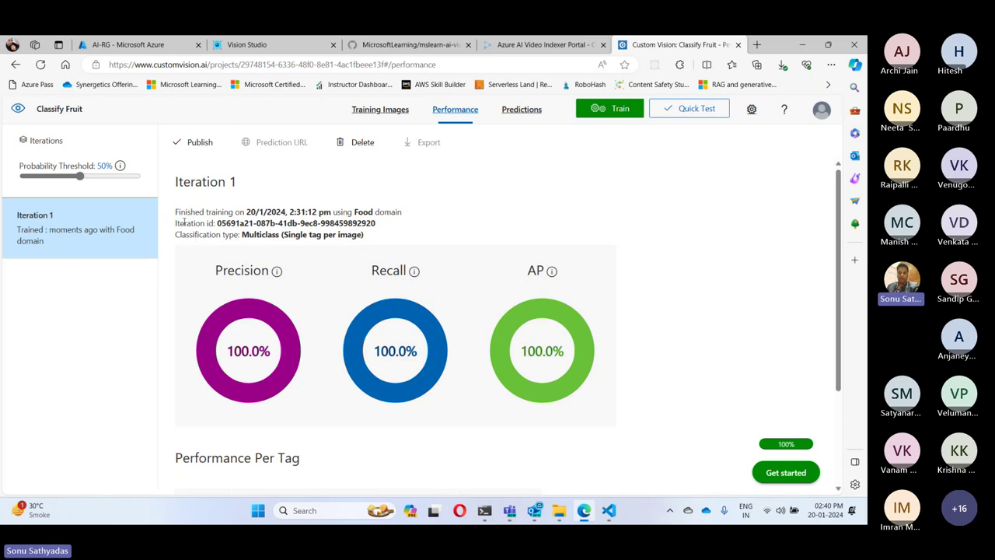
pyautogui.moveTo(172, 217); pyautogui.dragTo(436, 210)
pyautogui.hotkey('ctrl', 'c')
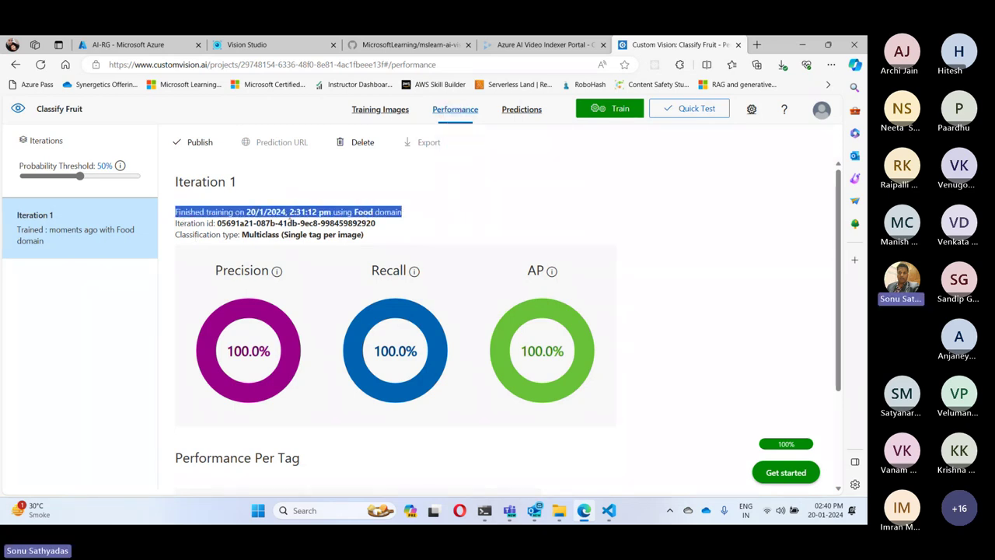
pyautogui.click(440, 219)
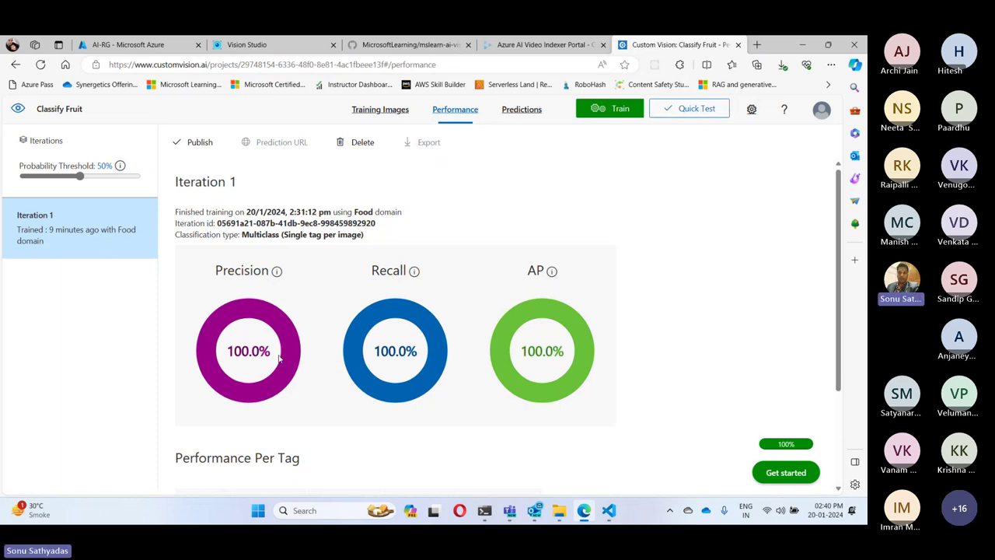
# Step: Switch to Visual Studio Code, read the "Test the model" section of the lab preview and select the test image URL
pyautogui.click(610, 511)
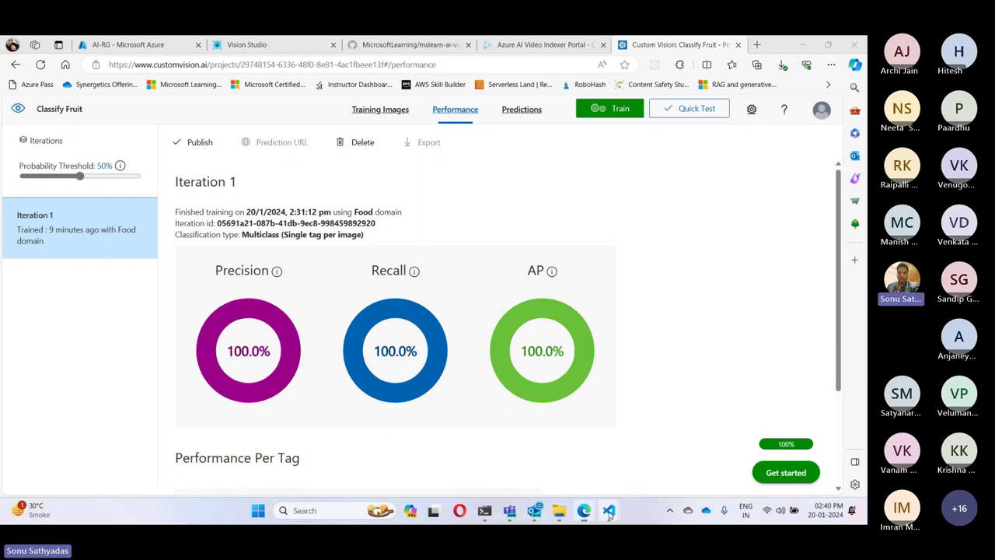
pyautogui.click(580, 425)
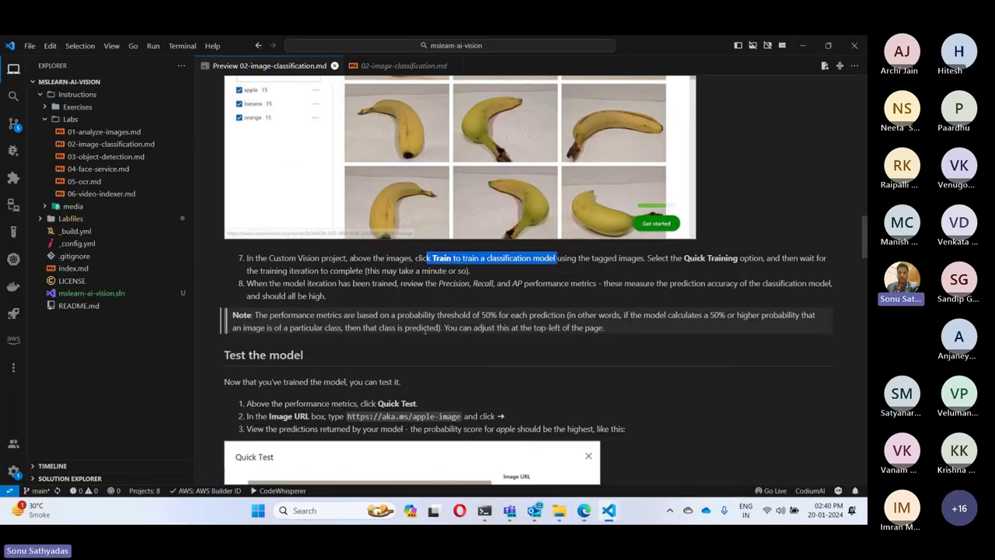
pyautogui.scroll(-3, 424, 330)
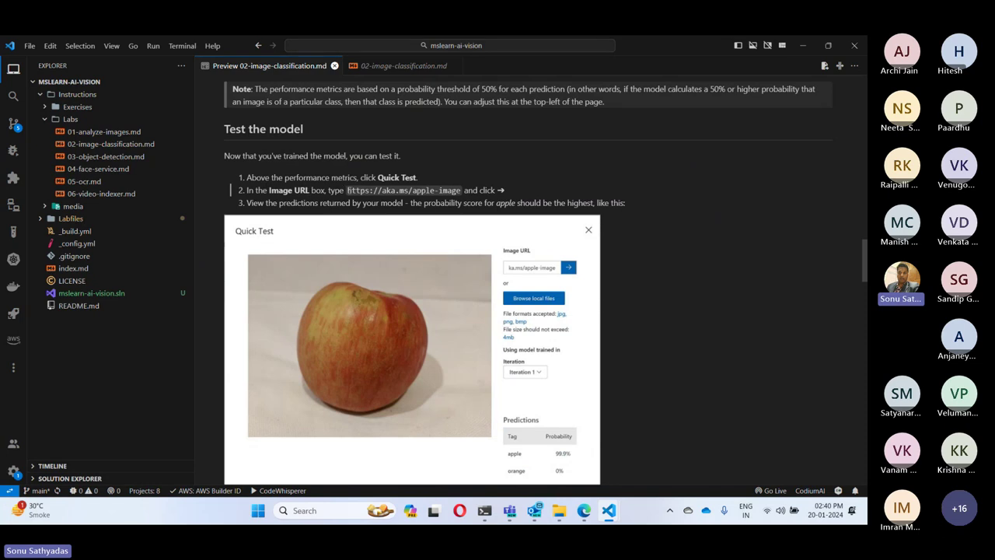
pyautogui.moveTo(348, 192); pyautogui.dragTo(463, 196)
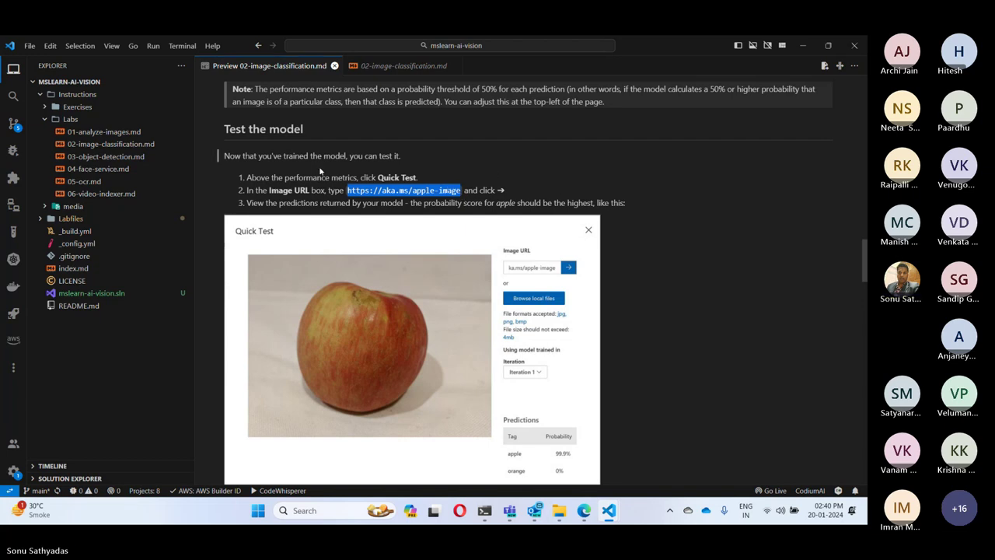
pyautogui.click(394, 69)
pyautogui.scroll(-15, 513, 222)
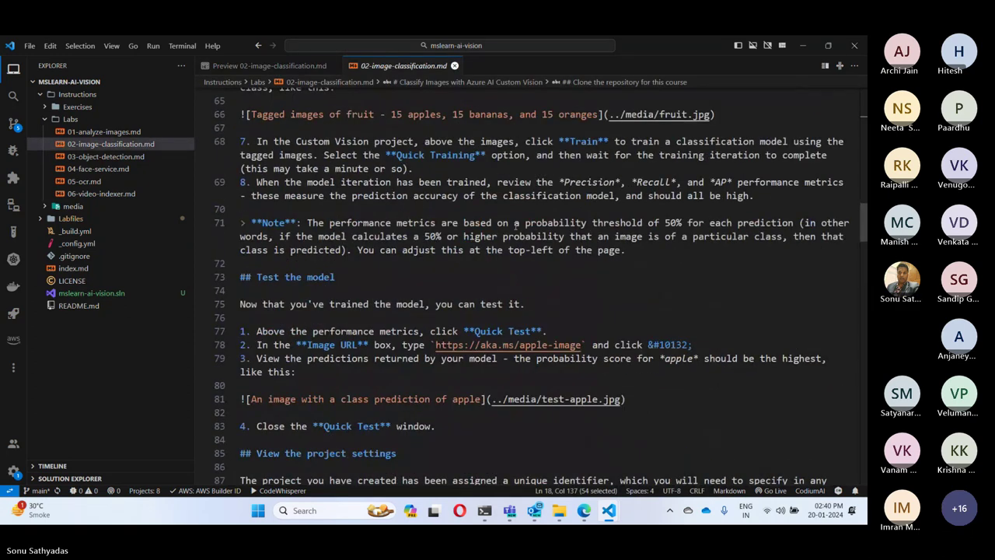
pyautogui.moveTo(582, 345); pyautogui.dragTo(435, 345)
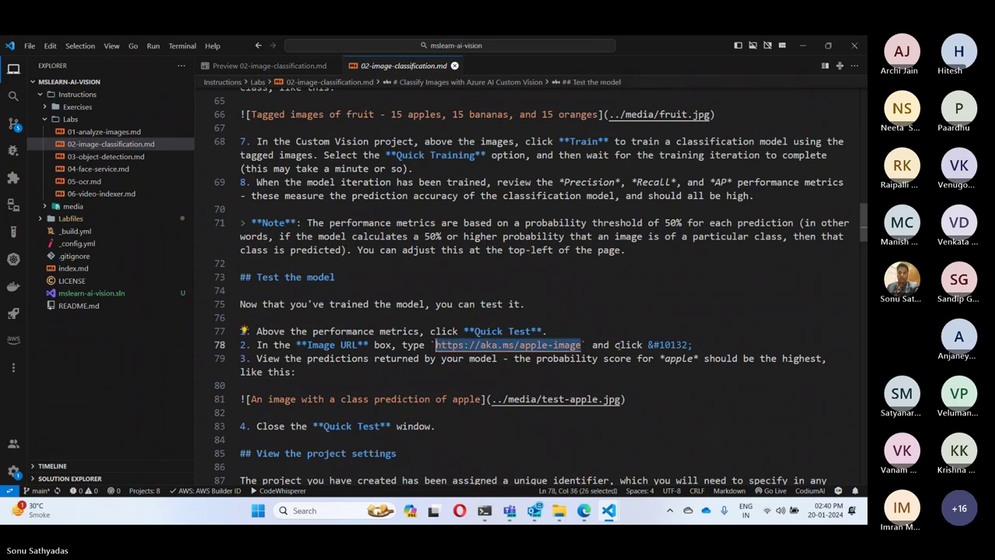
# Step: Switch to the browser, open the copied apple image URL in a new tab to view the picture, and close that tab
pyautogui.click(803, 45)
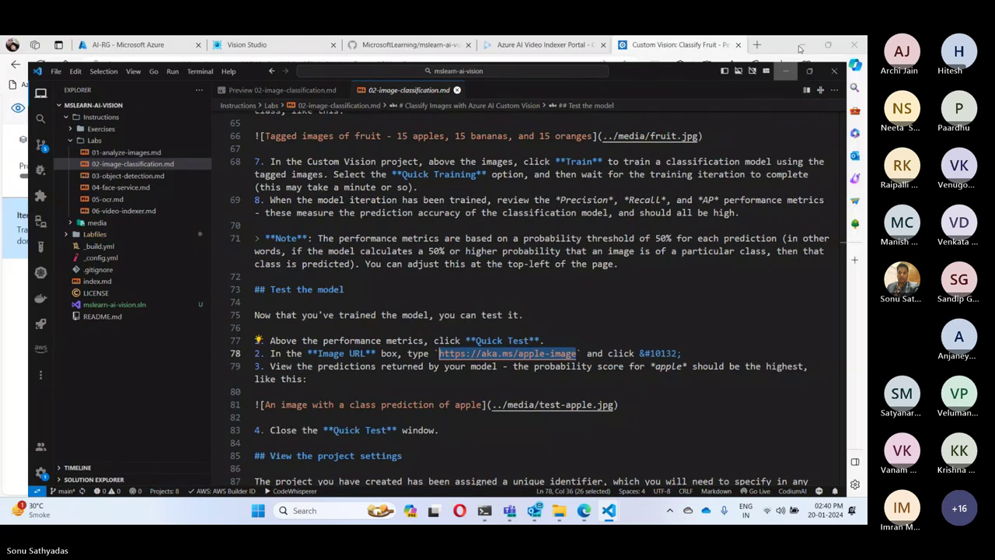
pyautogui.click(757, 44)
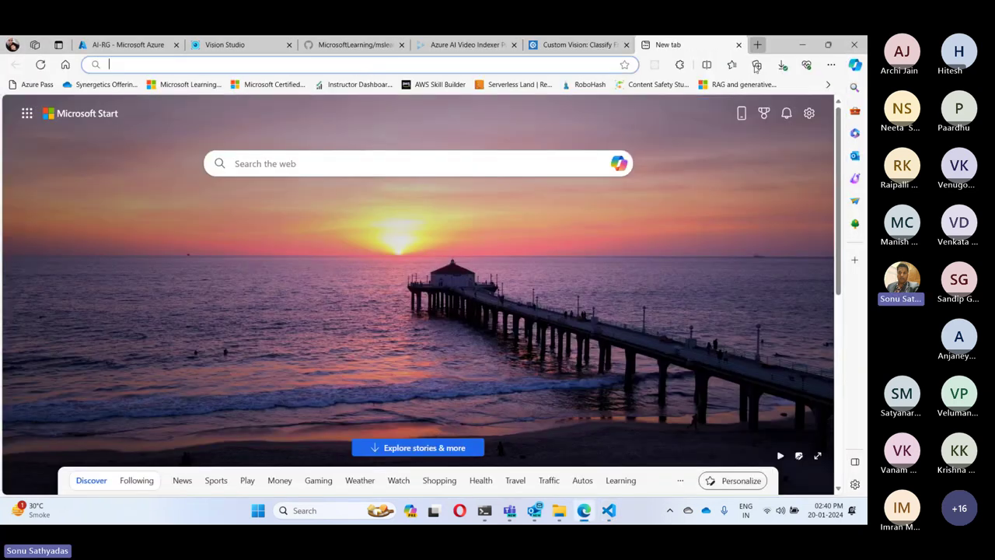
pyautogui.hotkey('ctrl', 'v')
pyautogui.press('Return')
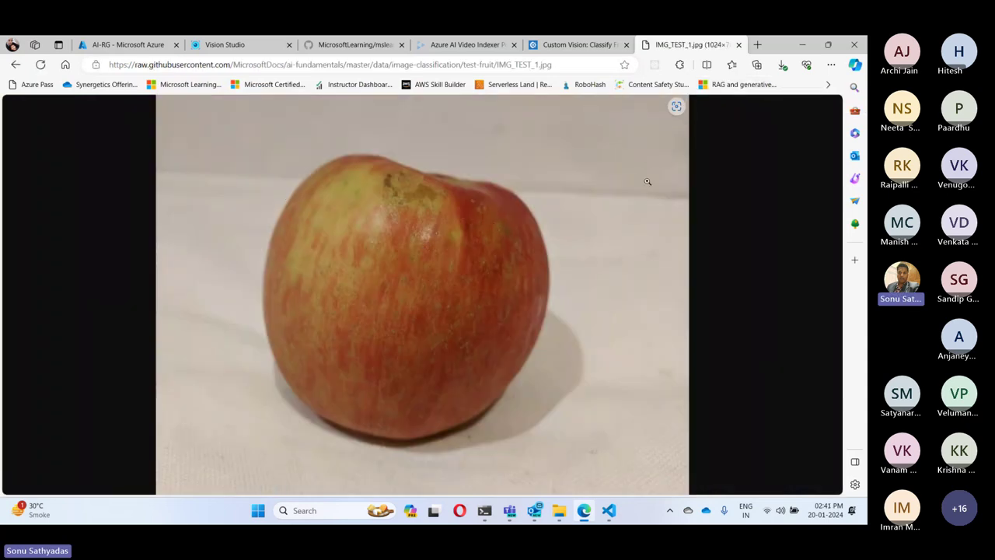
pyautogui.click(738, 45)
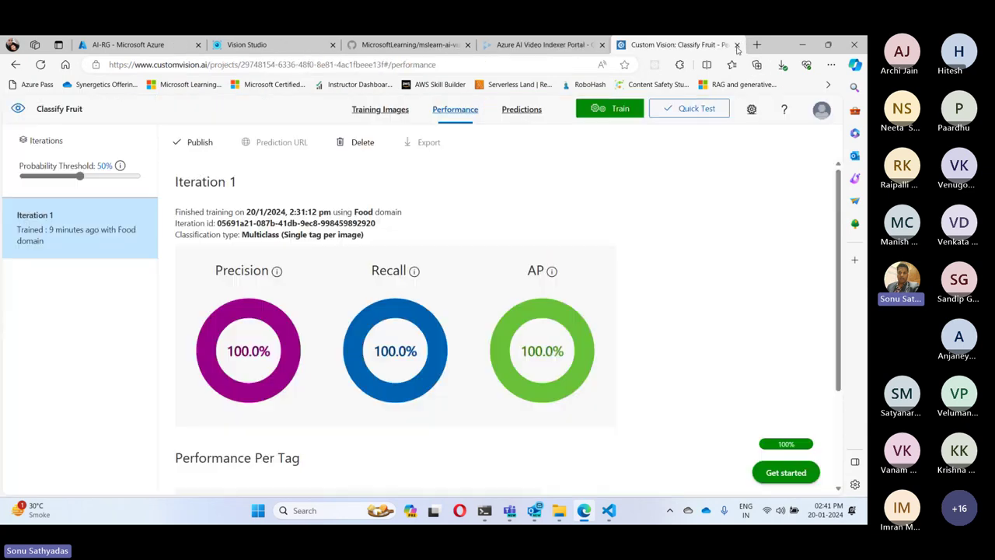
pyautogui.click(691, 109)
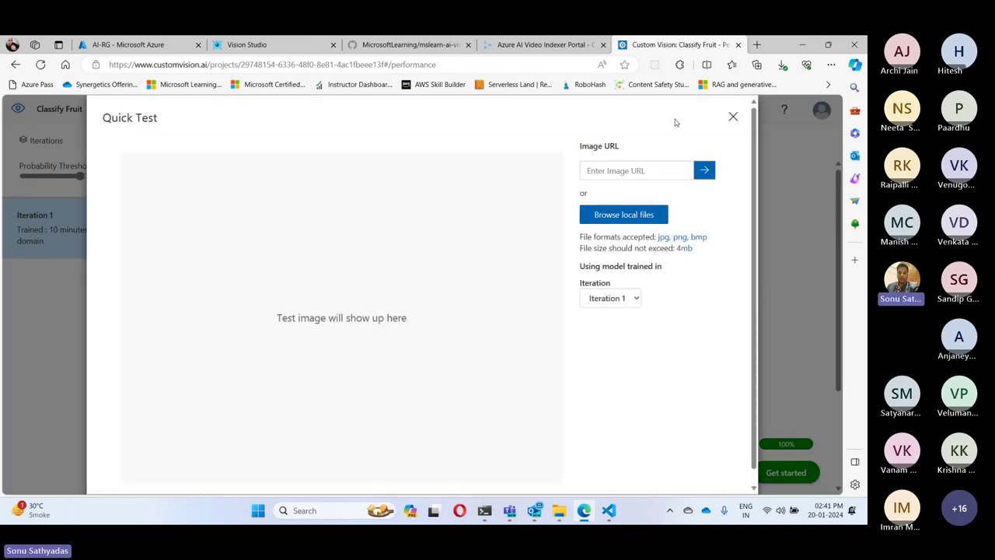
pyautogui.click(609, 167)
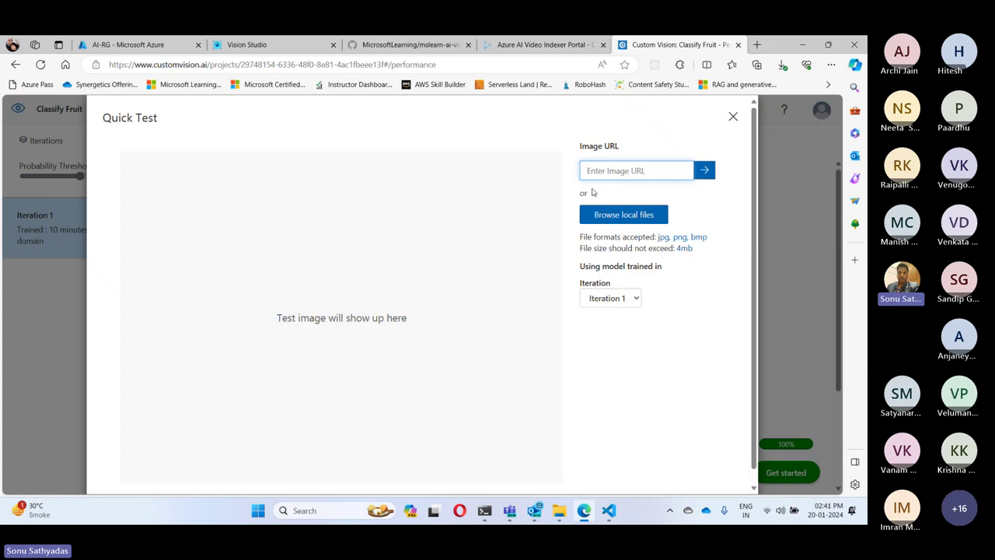
pyautogui.hotkey('ctrl', 'v')
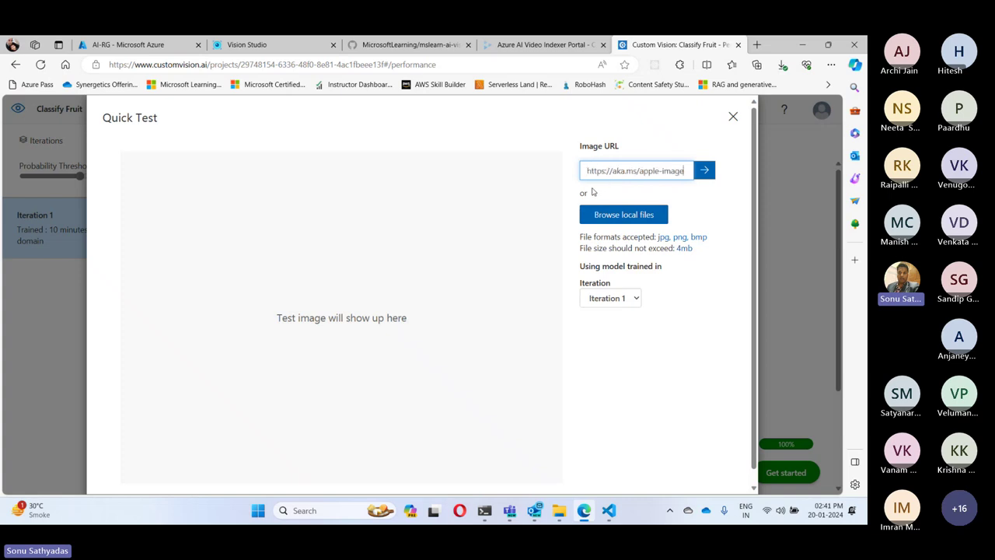
pyautogui.click(707, 176)
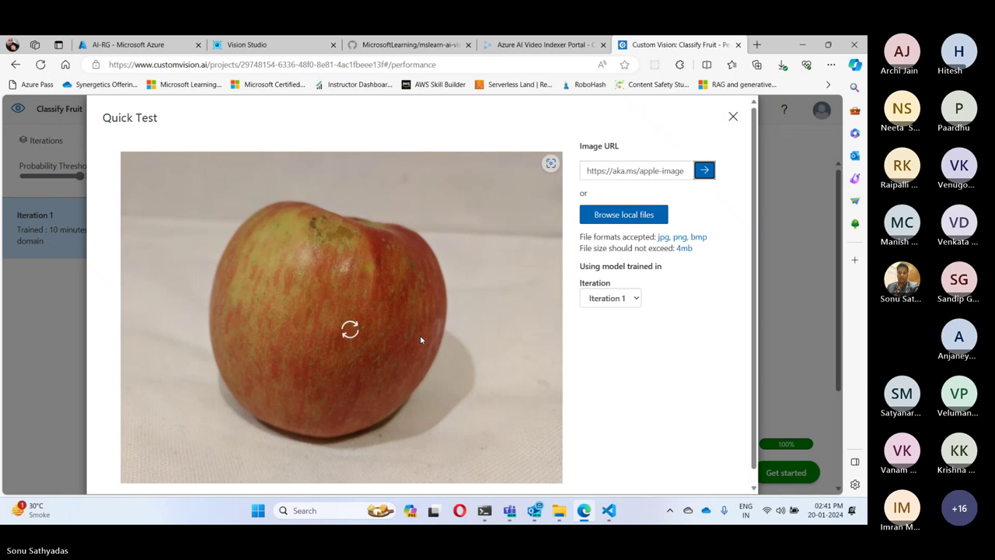
# Step: Examine the predicted tags and their probabilities for the apple image, and close the Quick Test window
pyautogui.scroll(-1, 595, 354)
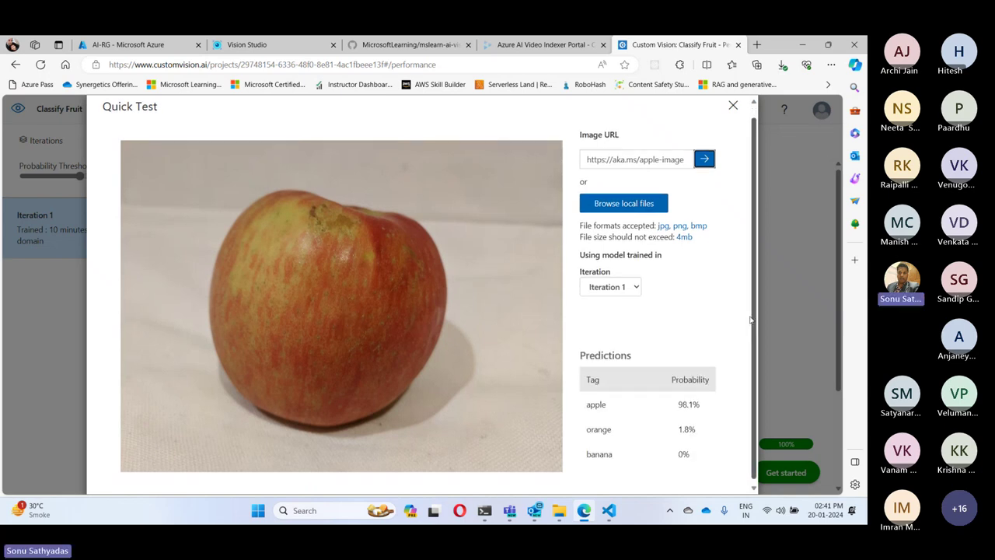
pyautogui.moveTo(582, 354); pyautogui.dragTo(634, 354)
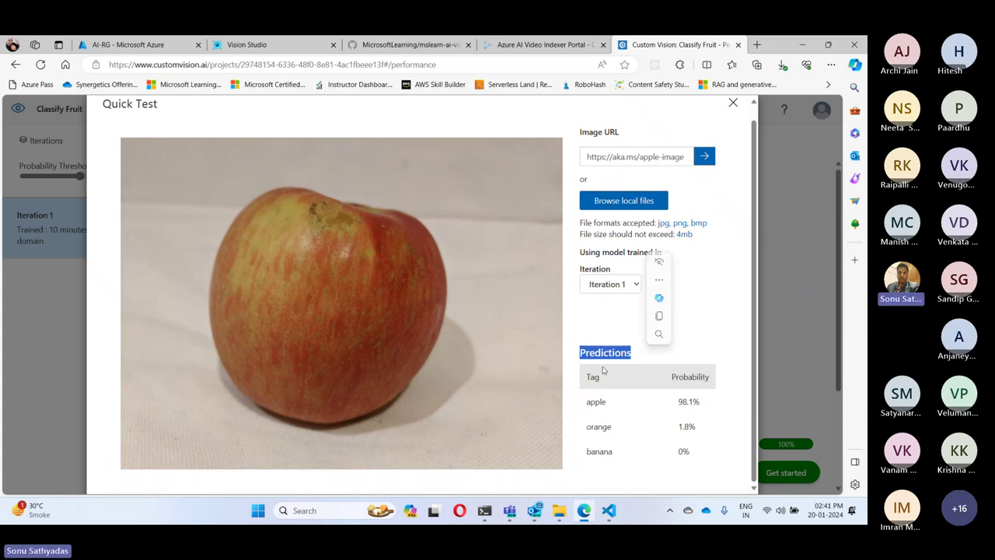
pyautogui.doubleClick(595, 403)
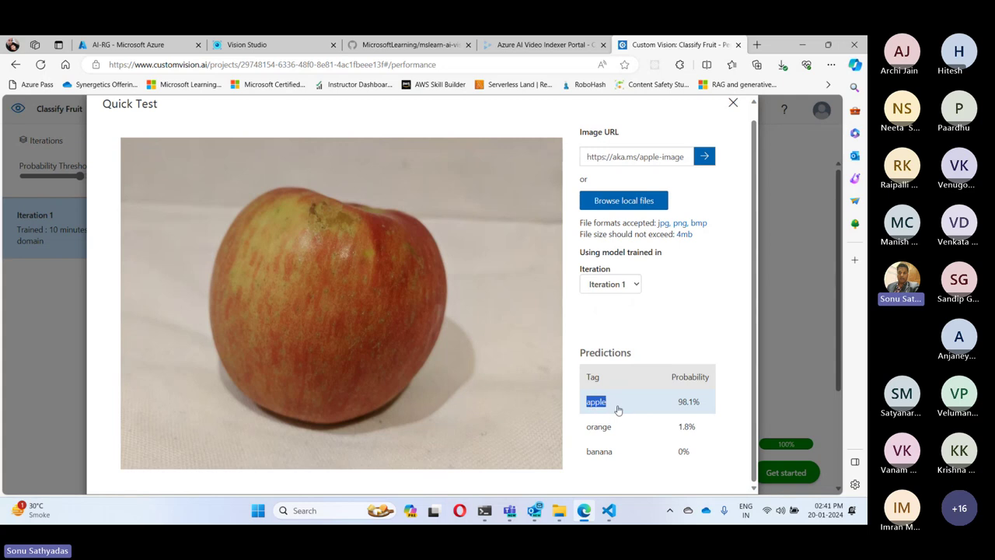
pyautogui.moveTo(677, 402); pyautogui.dragTo(699, 405)
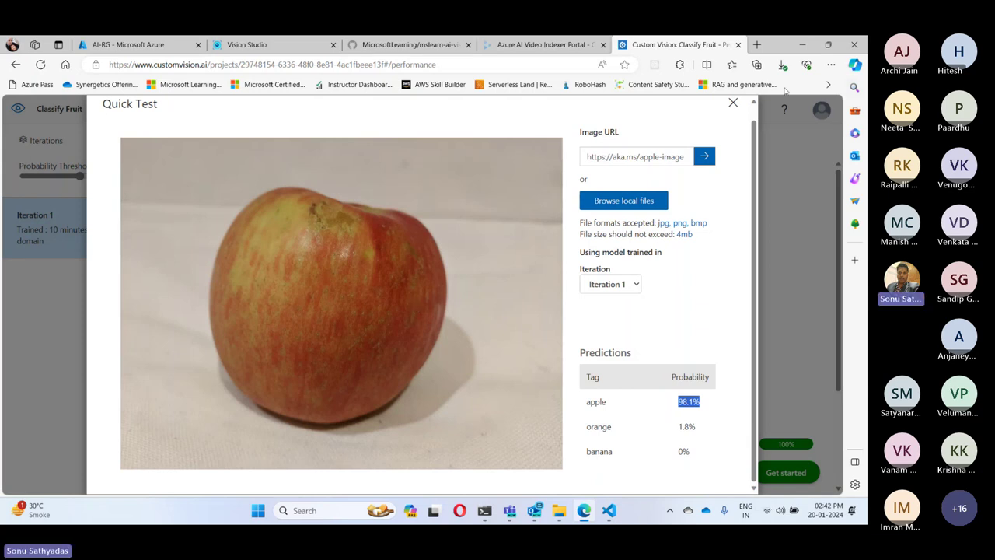
pyautogui.click(733, 103)
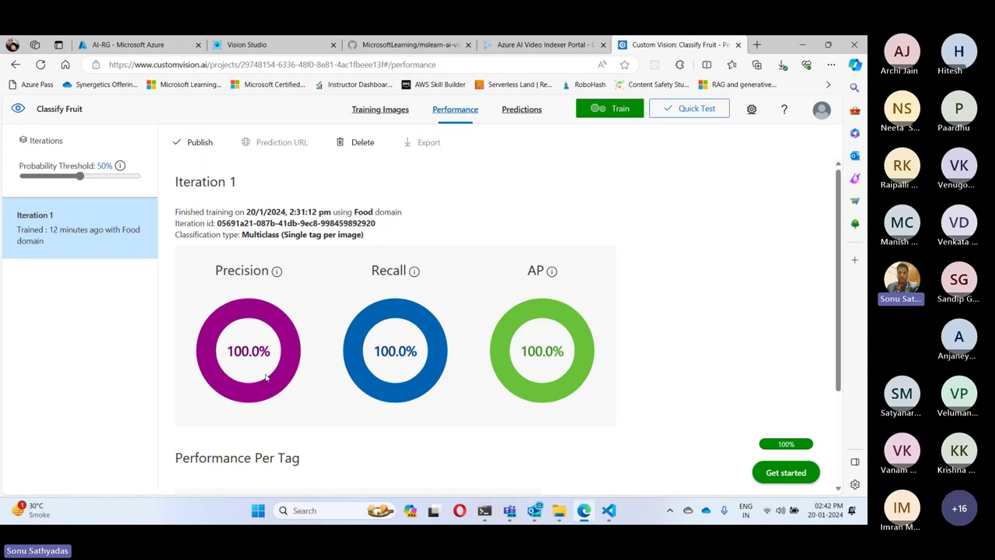
# Step: Start publishing Iteration 1 and choose syncustomvision-Prediction as the prediction resource
pyautogui.click(206, 144)
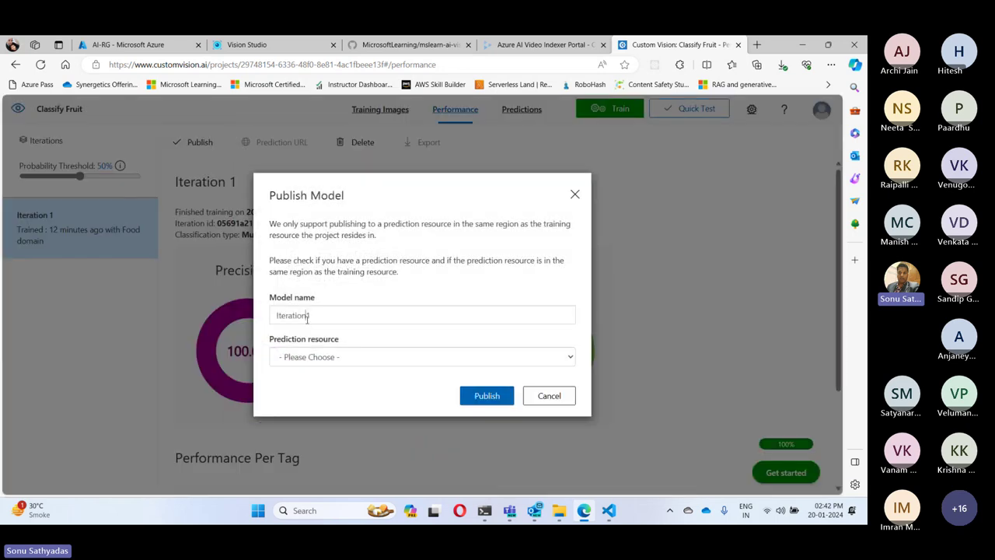
pyautogui.click(334, 313)
pyautogui.moveTo(334, 314); pyautogui.dragTo(252, 317)
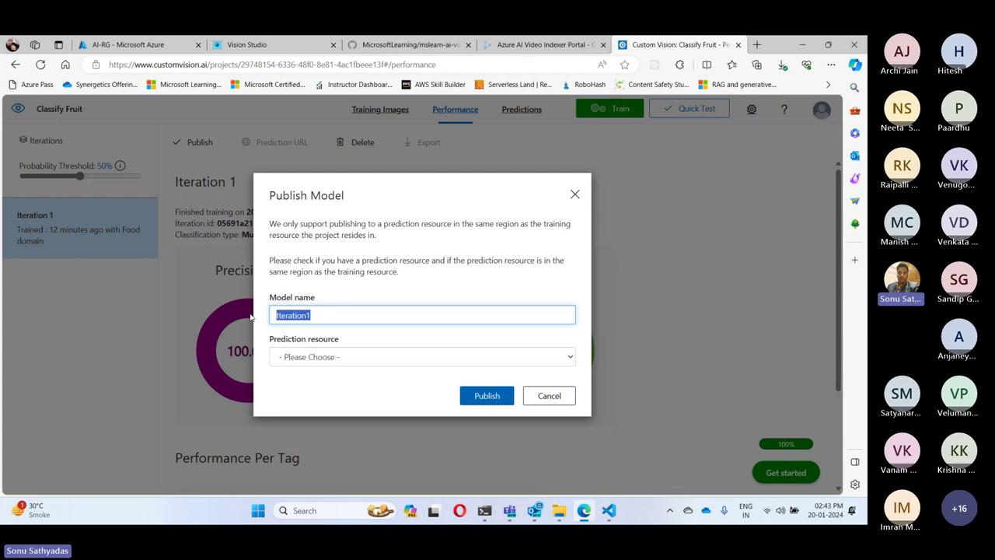
pyautogui.click(336, 360)
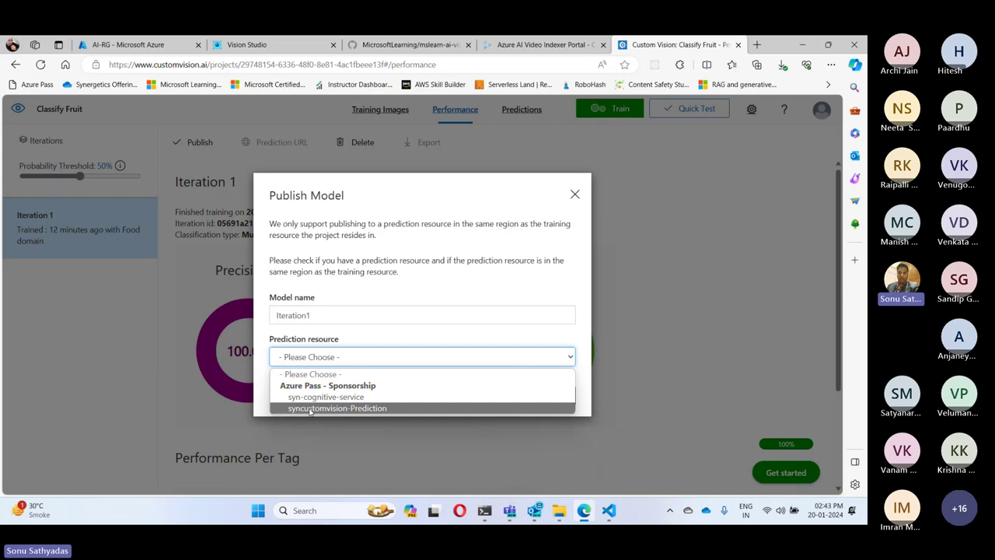
pyautogui.click(370, 409)
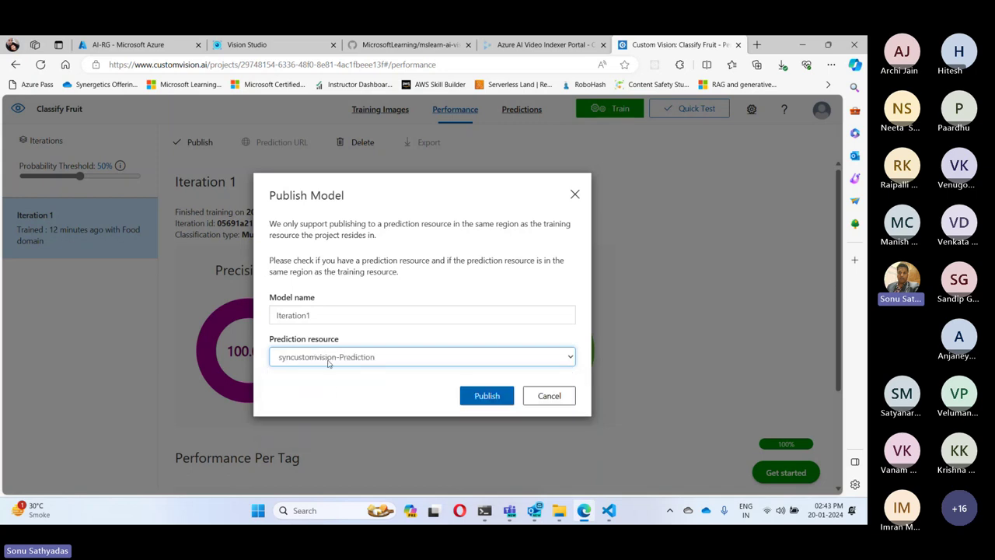
# Step: Set the model name to fruit-classifier and publish the model
pyautogui.click(314, 316)
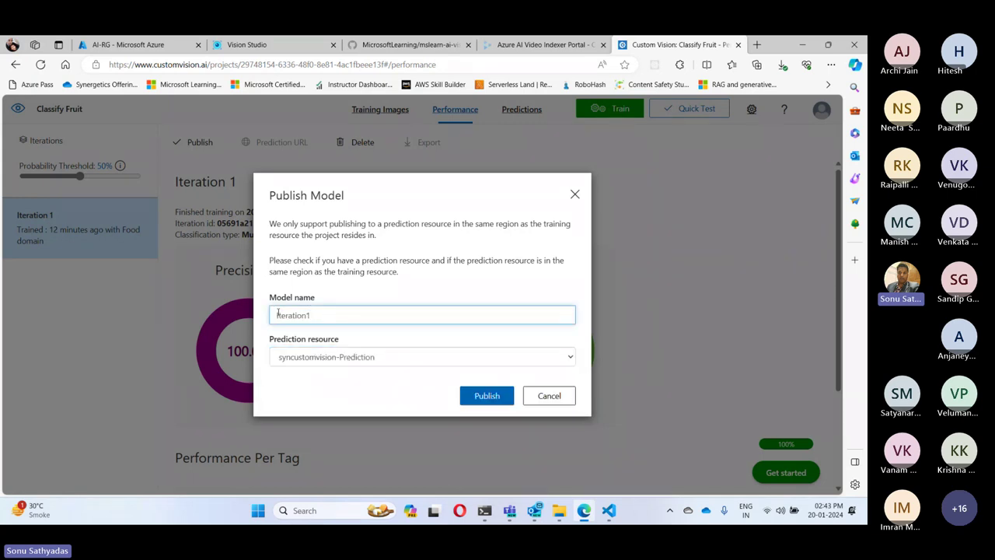
pyautogui.doubleClick(292, 315)
pyautogui.press('BackSpace')
pyautogui.write('fru')
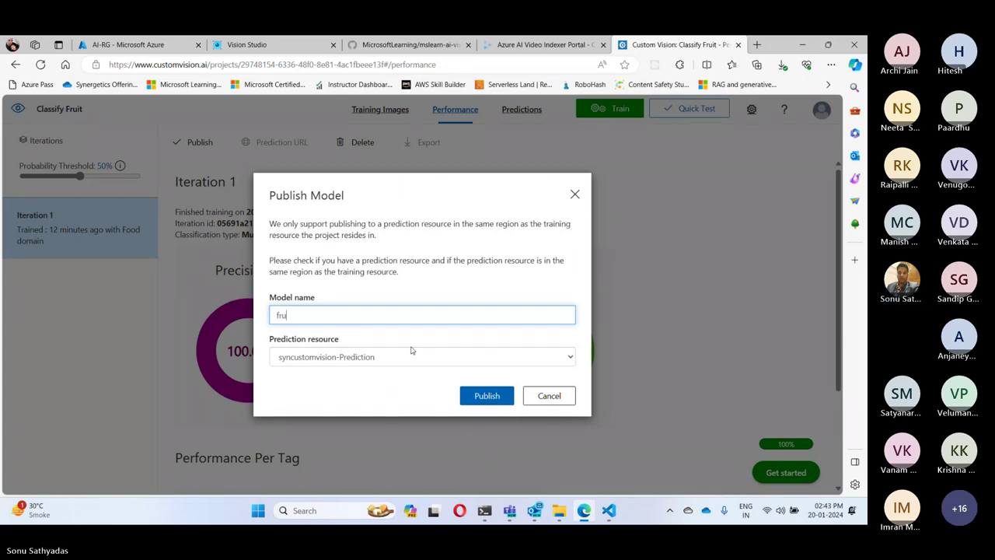
pyautogui.write('it-classifier')
pyautogui.click(487, 396)
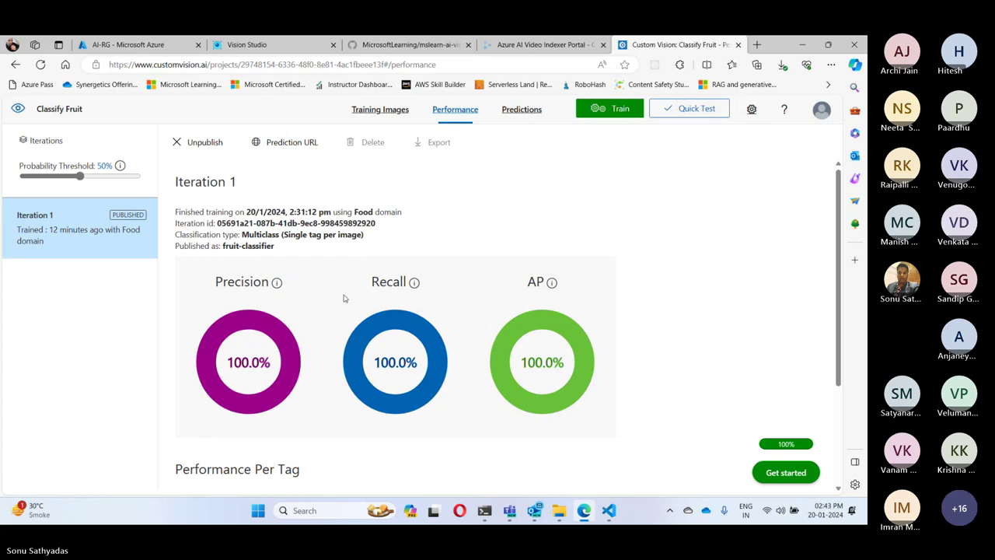
# Step: Review the published iteration's performance per tag and the stored prediction images, returning to the performance page
pyautogui.scroll(-1, 362, 321)
pyautogui.scroll(-2, 362, 321)
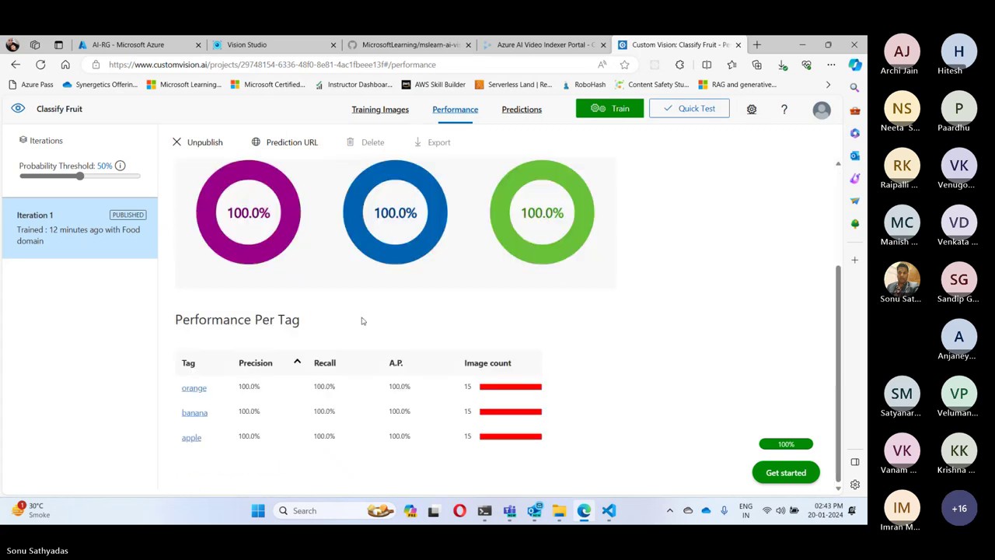
pyautogui.scroll(2, 362, 320)
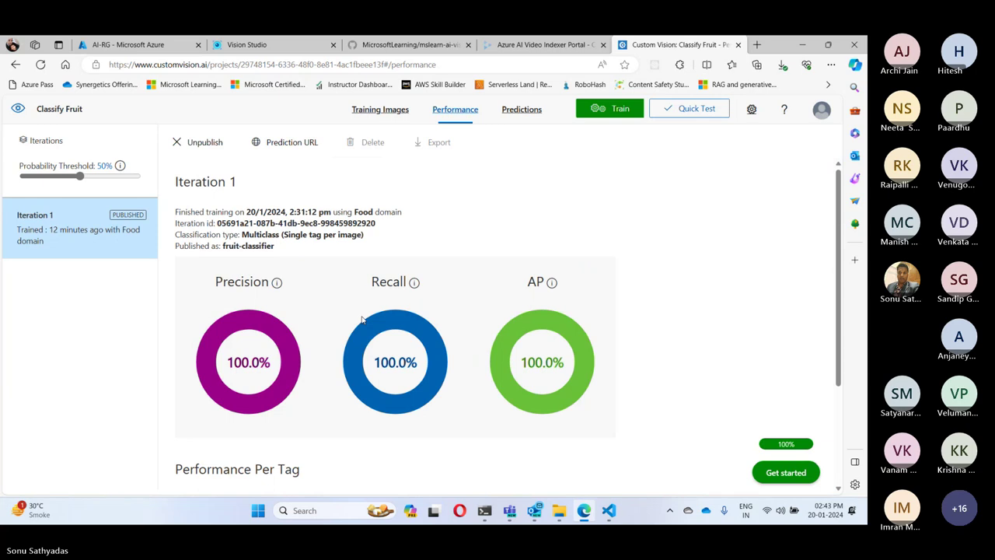
pyautogui.click(511, 112)
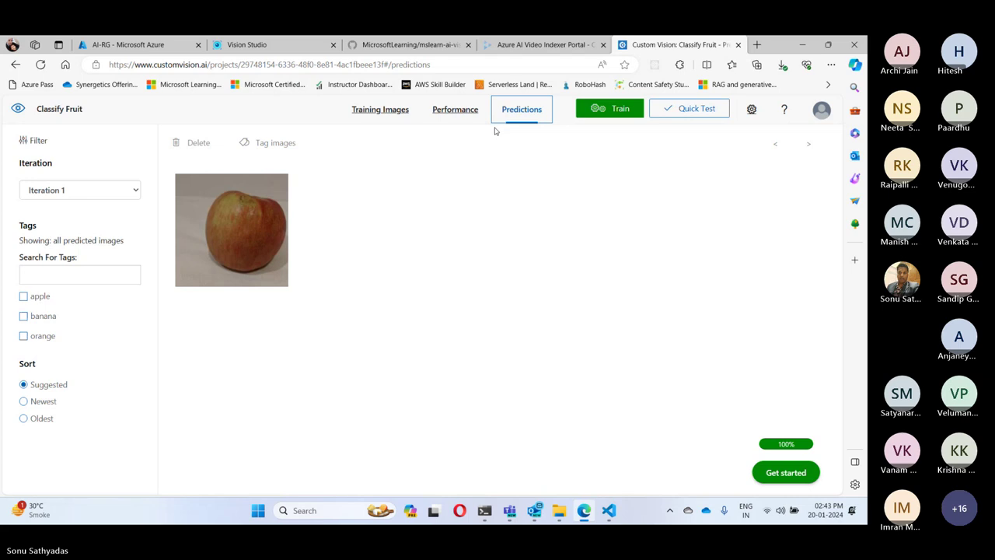
pyautogui.click(444, 115)
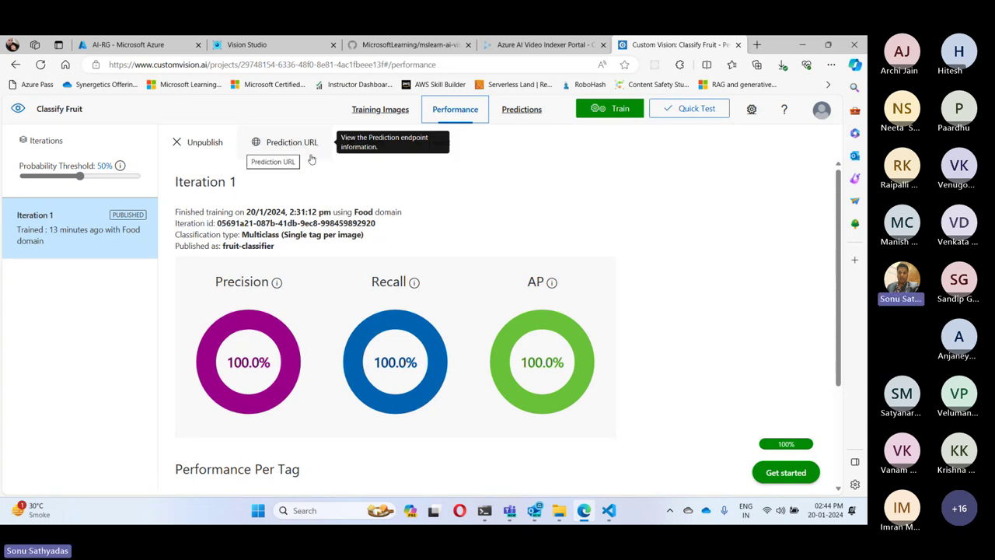
# Step: Open the Prediction API information for the published model and examine the endpoint URLs for image URLs and image files
pyautogui.click(285, 144)
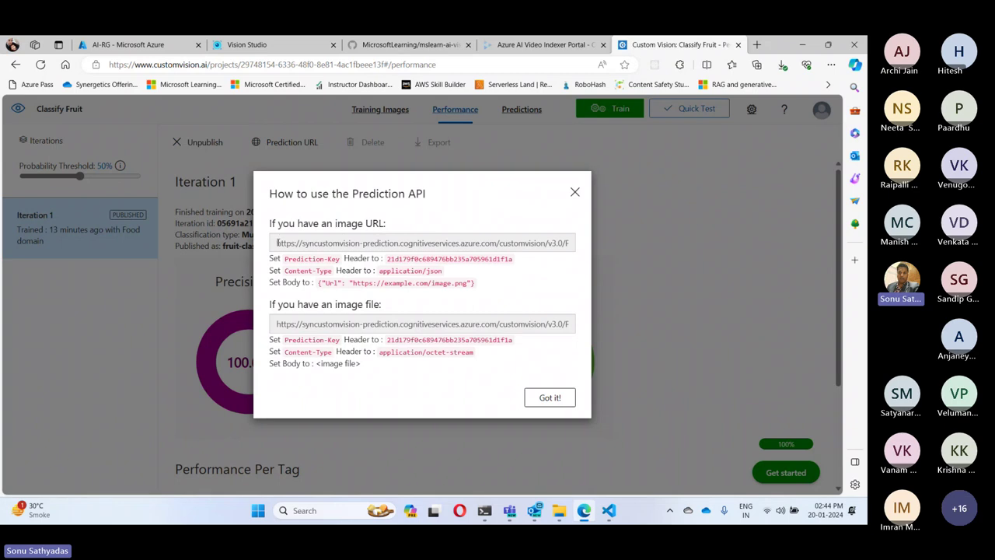
pyautogui.moveTo(278, 243); pyautogui.dragTo(580, 251)
pyautogui.moveTo(372, 226); pyautogui.dragTo(373, 226)
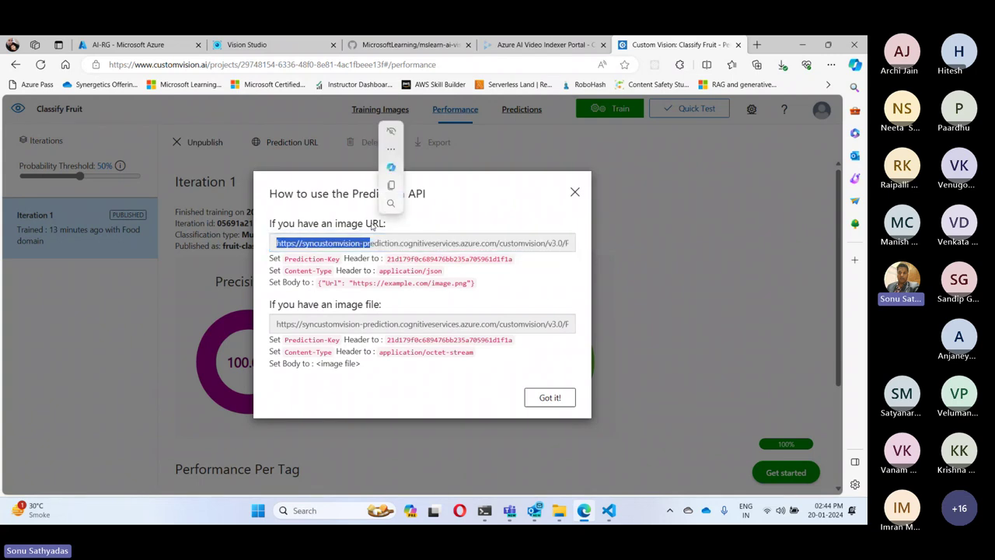
pyautogui.hotkey('ctrl', 'c')
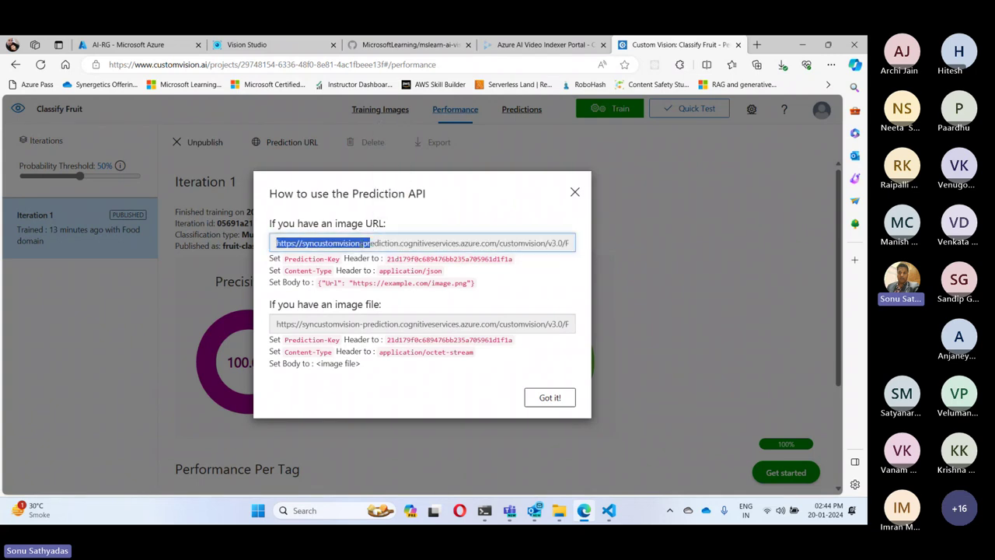
pyautogui.click(389, 242)
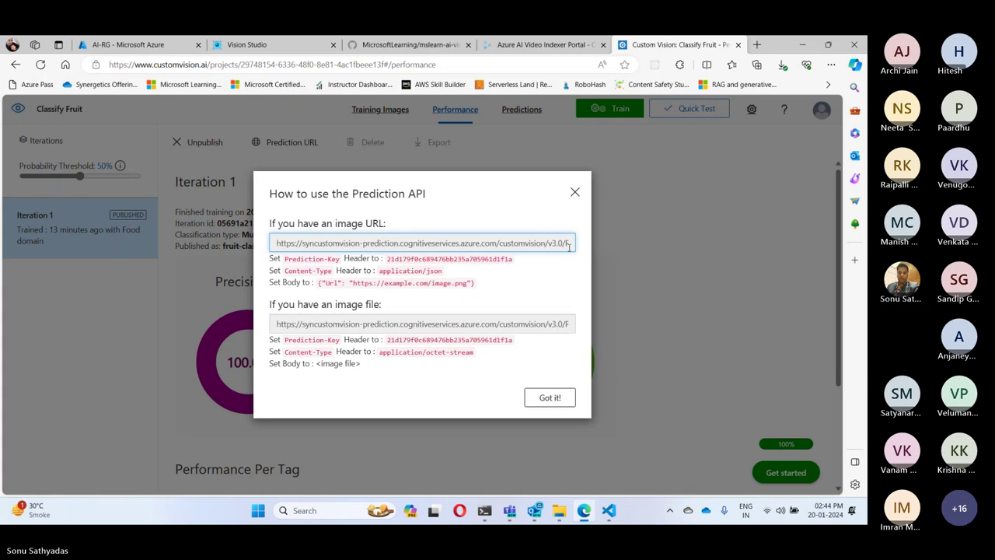
pyautogui.moveTo(572, 244); pyautogui.dragTo(276, 242)
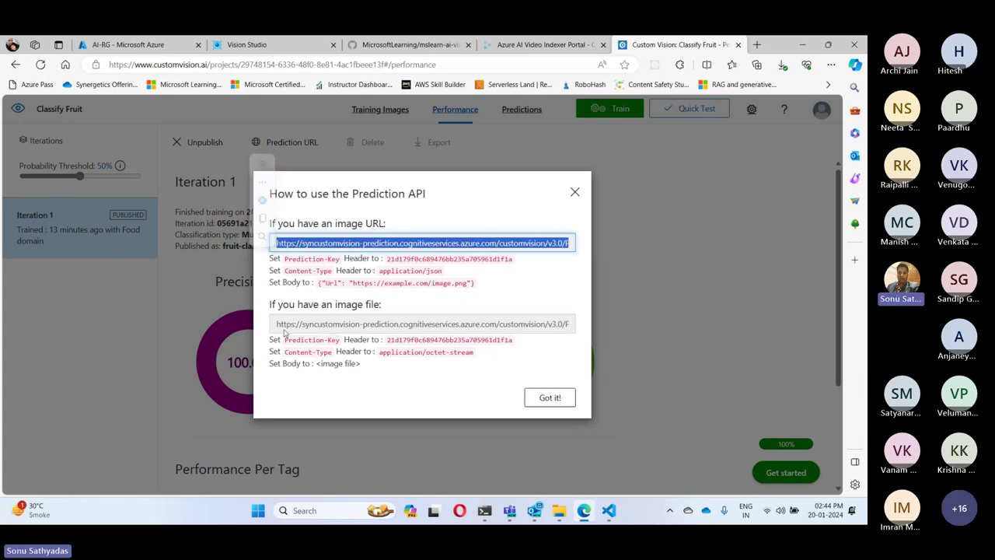
pyautogui.moveTo(278, 327); pyautogui.dragTo(577, 334)
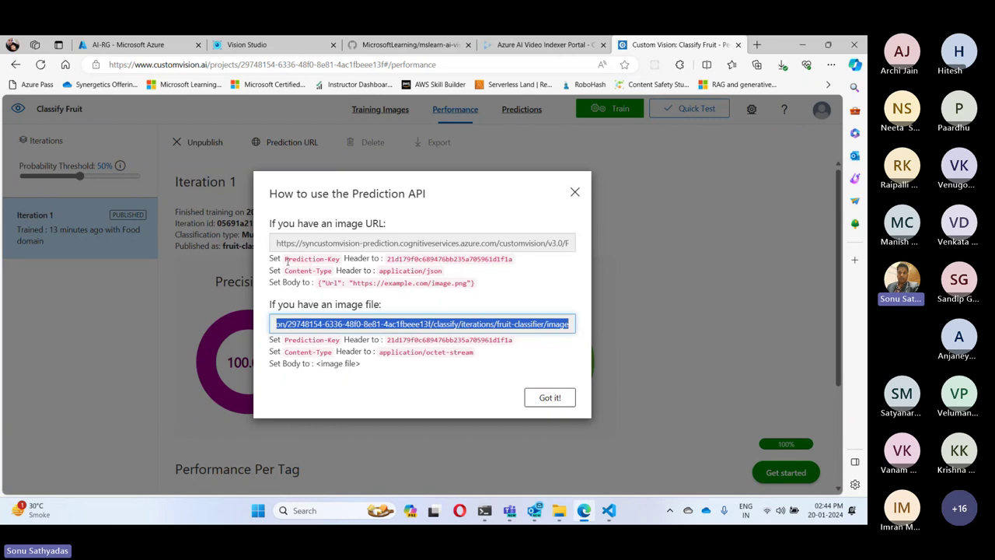
# Step: Examine the Prediction-Key header and the JSON request body required for calling the Prediction API with an image URL
pyautogui.moveTo(285, 259); pyautogui.dragTo(513, 268)
pyautogui.click(310, 259)
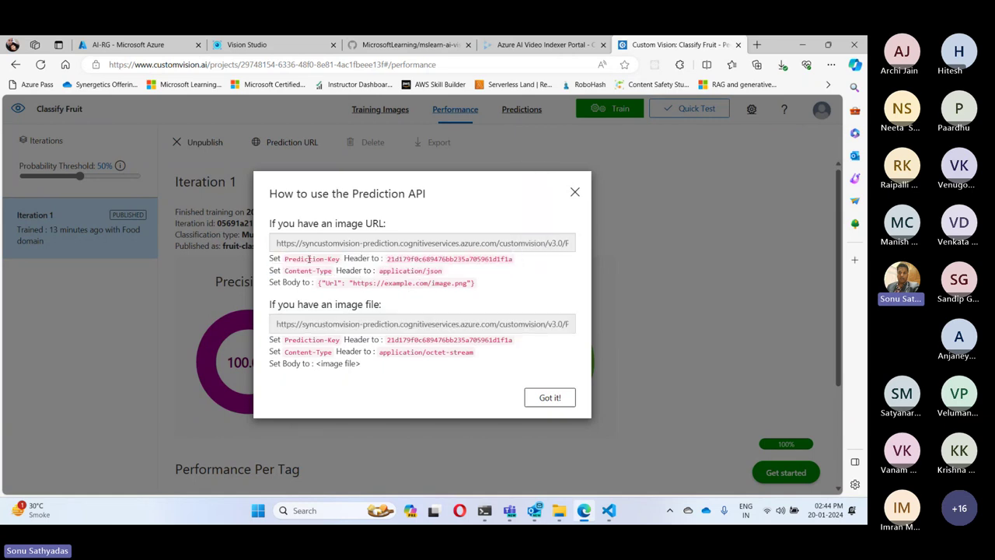
pyautogui.moveTo(387, 259); pyautogui.dragTo(515, 260)
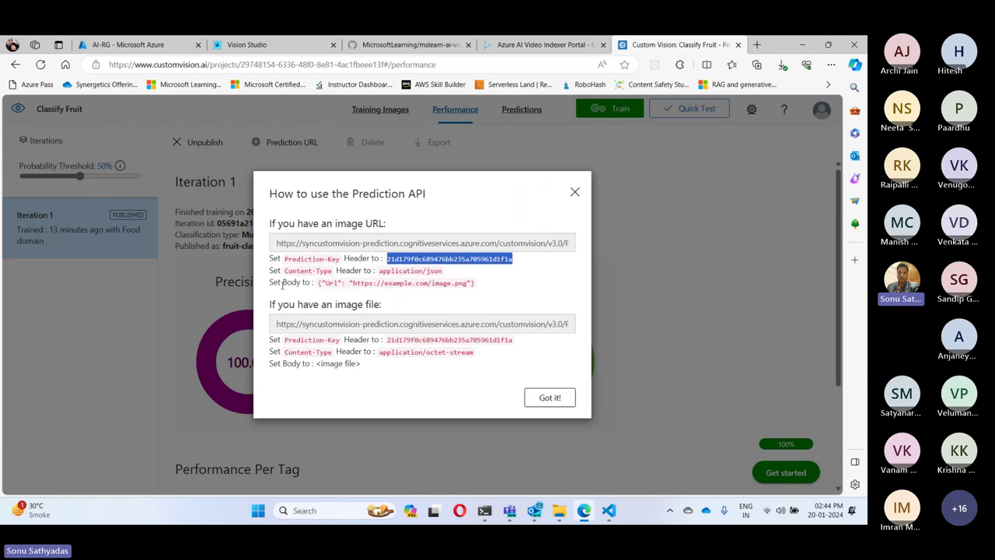
pyautogui.moveTo(318, 283); pyautogui.dragTo(482, 288)
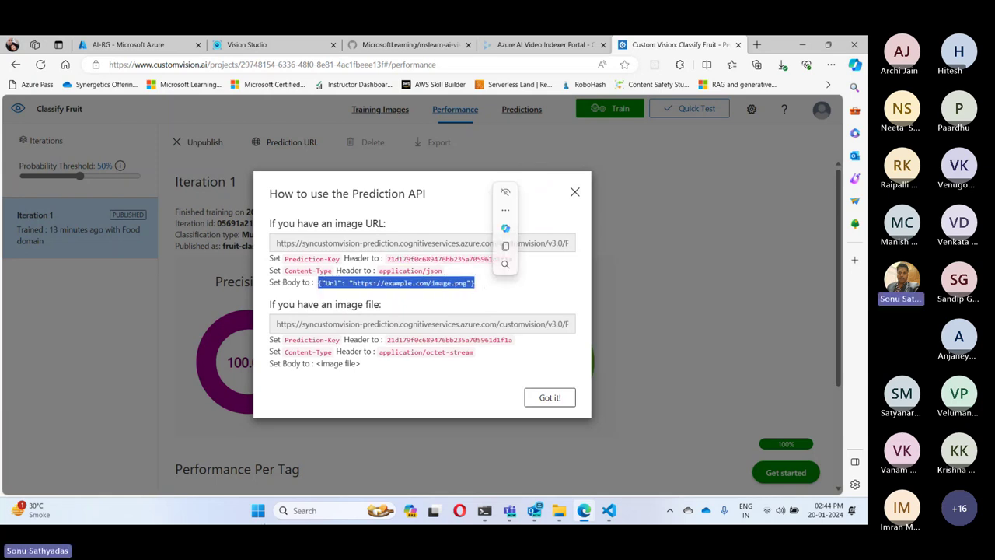
# Step: Copy the sample JSON body and preview the Pexels apple photo from a web search for "apple image" in a new browser tab
pyautogui.hotkey('ctrl', 'c')
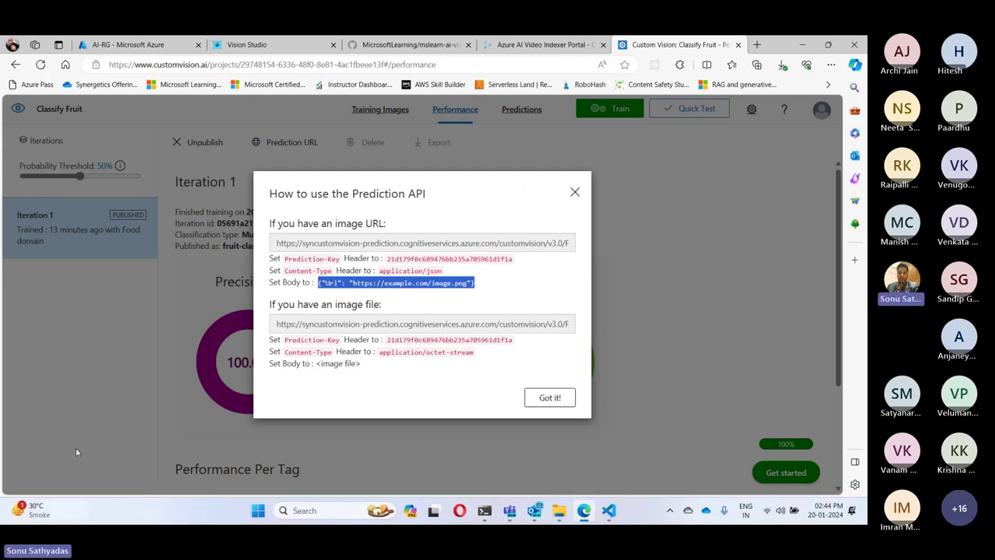
pyautogui.click(759, 45)
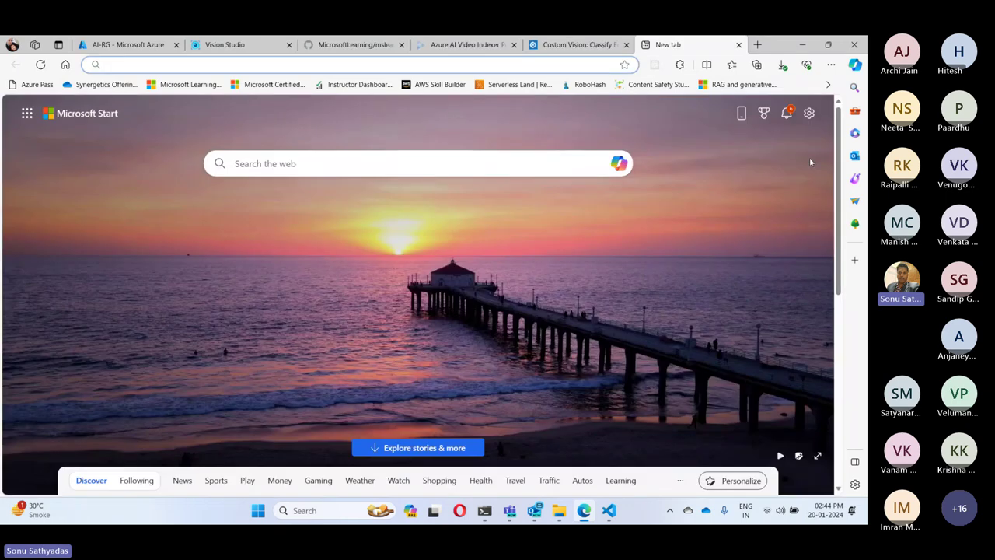
pyautogui.write('apple ima')
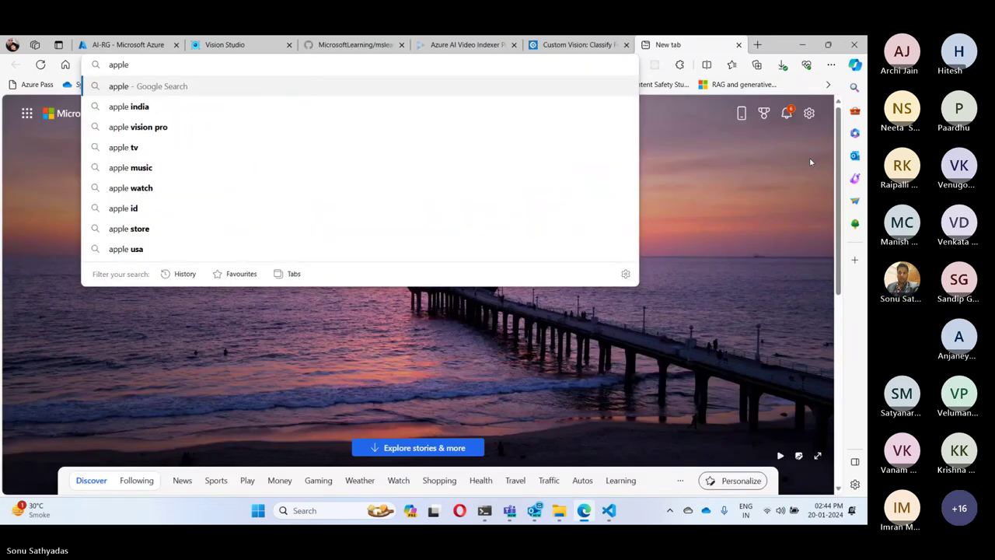
pyautogui.write('ge')
pyautogui.press('Return')
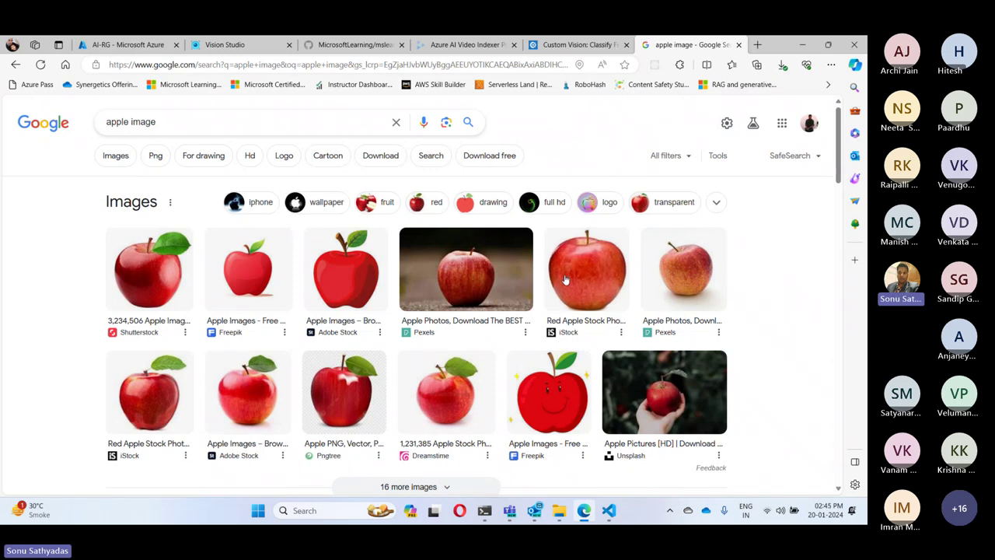
pyautogui.click(490, 280)
pyautogui.rightClick(667, 300)
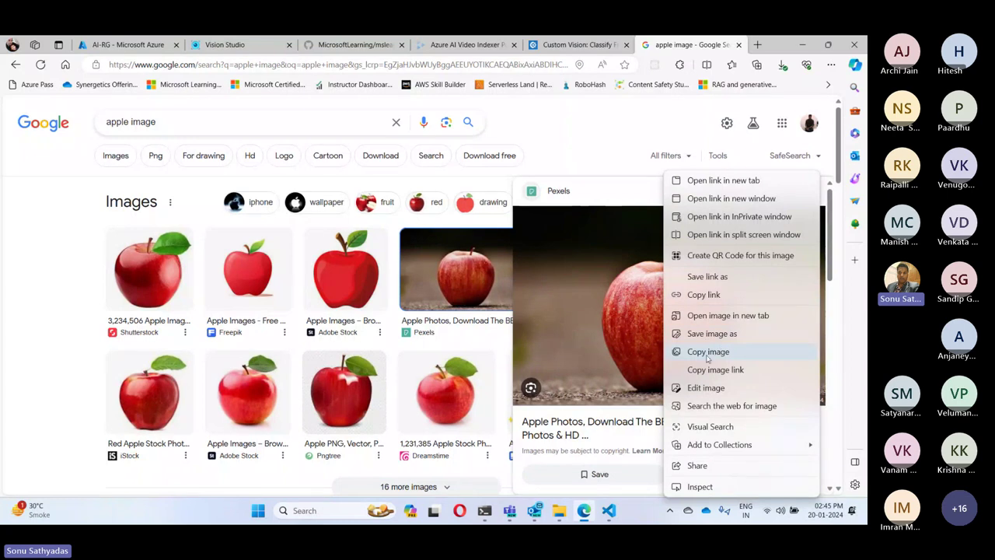
pyautogui.click(712, 334)
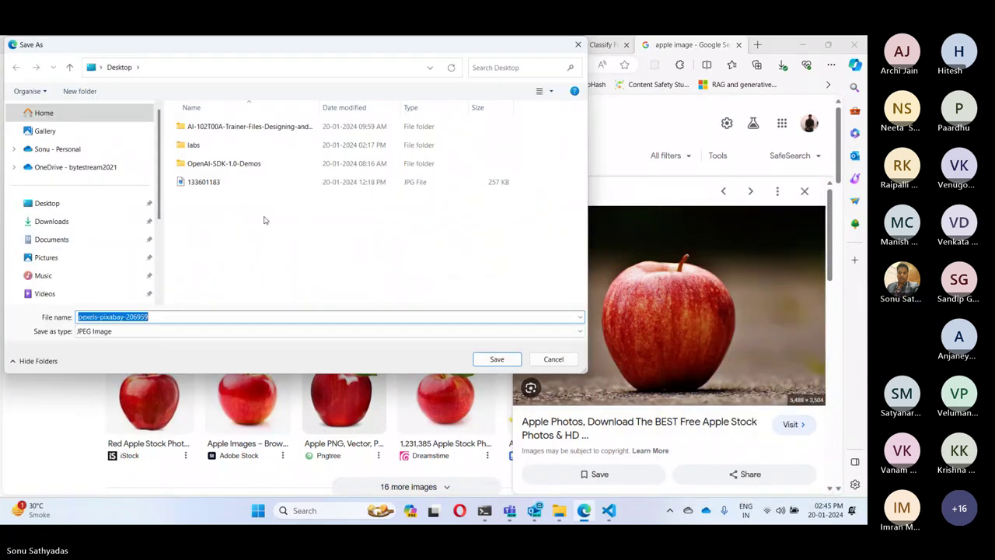
pyautogui.click(49, 202)
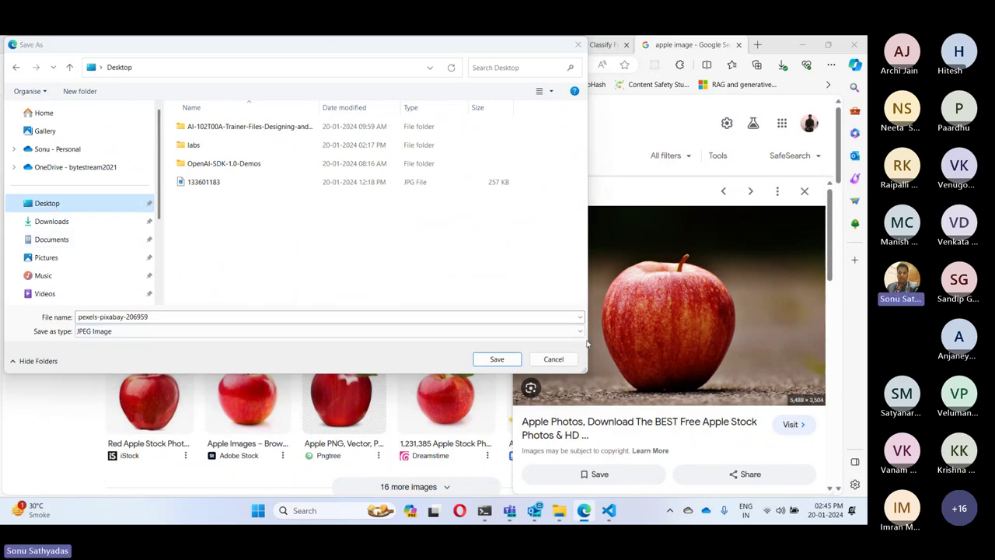
pyautogui.click(554, 359)
# Step: Copy the Pexels apple photo's image link and paste it into the address bar of a new browser tab
pyautogui.rightClick(675, 334)
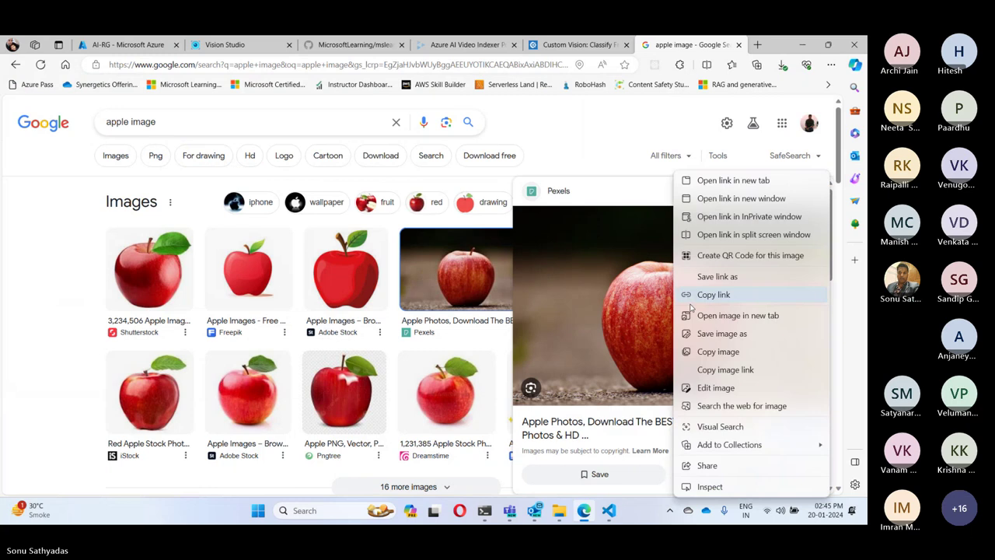
pyautogui.click(726, 369)
pyautogui.hotkey('ctrl', 't')
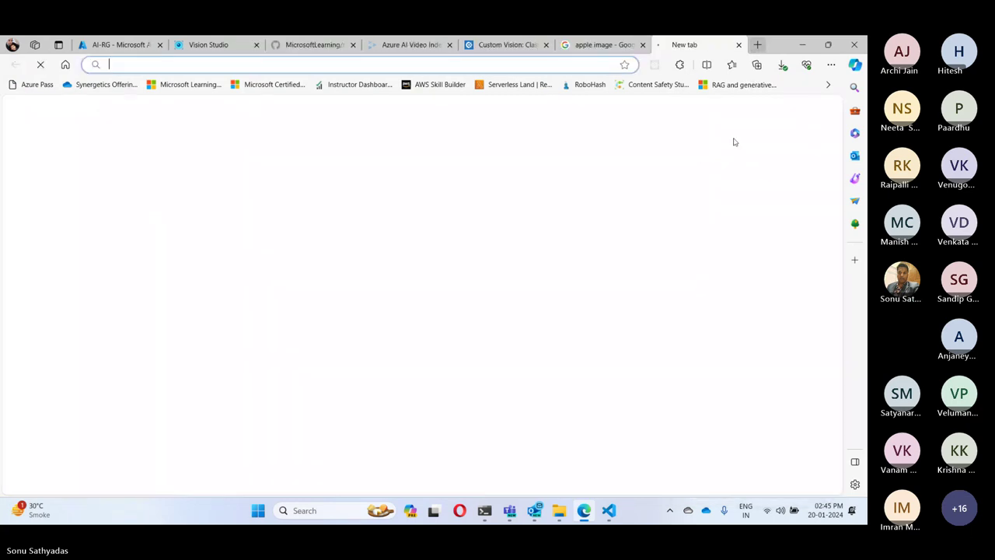
pyautogui.hotkey('ctrl', 'v')
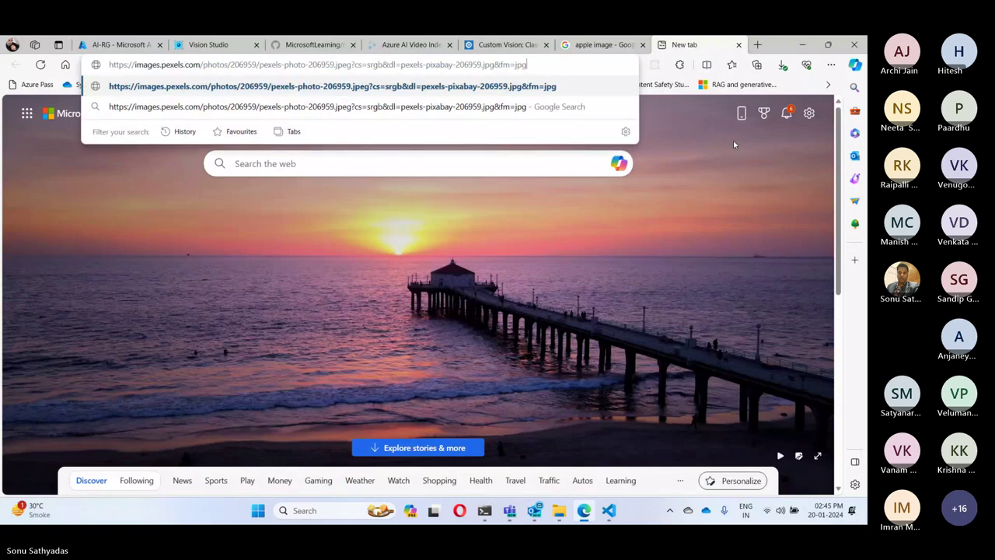
# Step: Remove the trailing "&fm=jpg" parameter from the pasted image link and load the shortened address
pyautogui.press('BackSpace')
pyautogui.press('BackSpace')
pyautogui.press('BackSpace')
pyautogui.press('BackSpace')
pyautogui.press('BackSpace')
pyautogui.press('BackSpace')
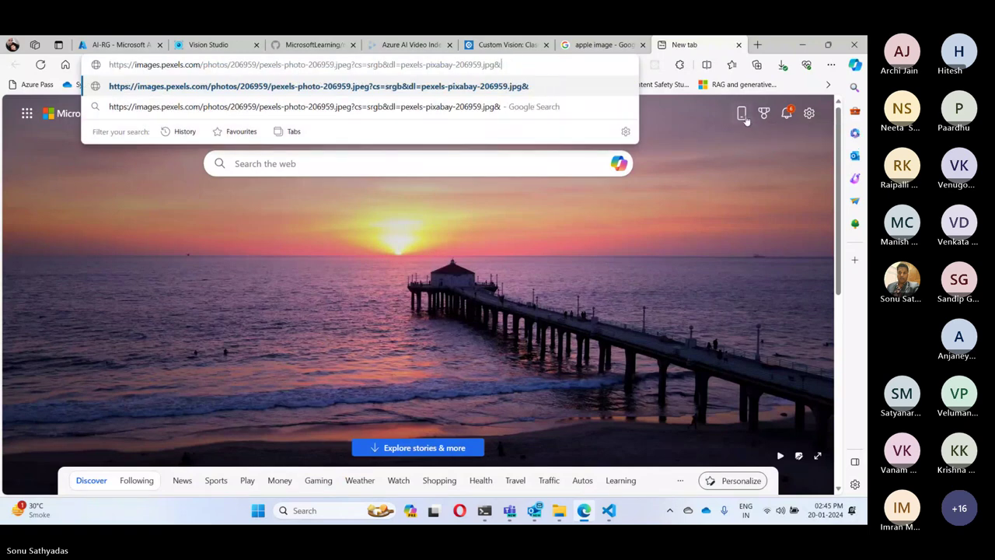
pyautogui.press('BackSpace')
pyautogui.press('Return')
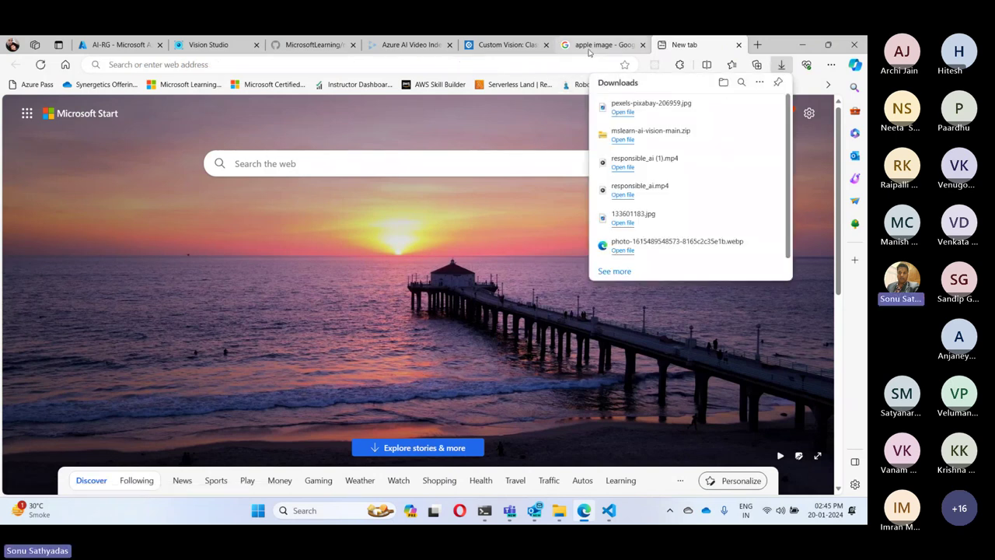
# Step: Paste the full Pexels image link into the new tab's address bar again and close the apple image search tab
pyautogui.click(475, 66)
pyautogui.hotkey('ctrl', 'v')
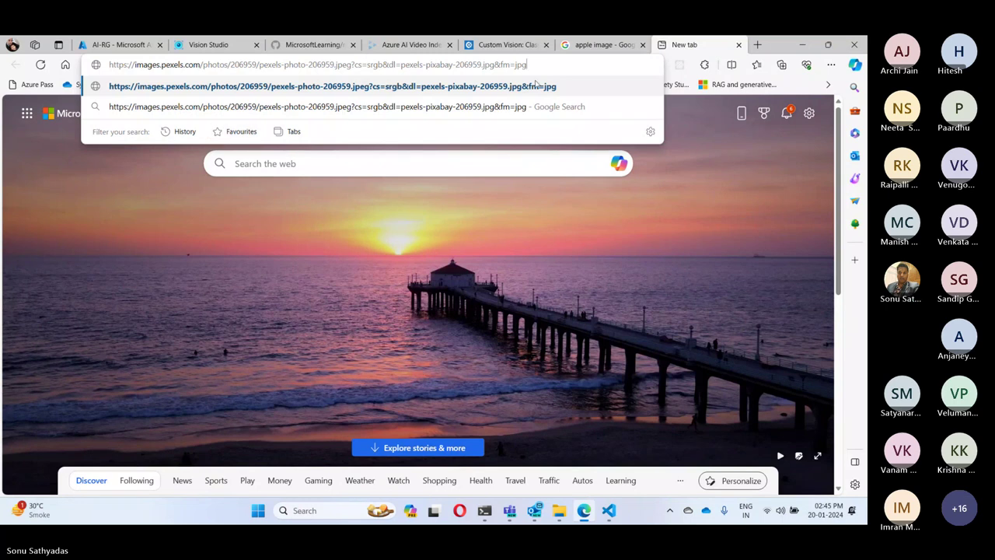
pyautogui.click(642, 44)
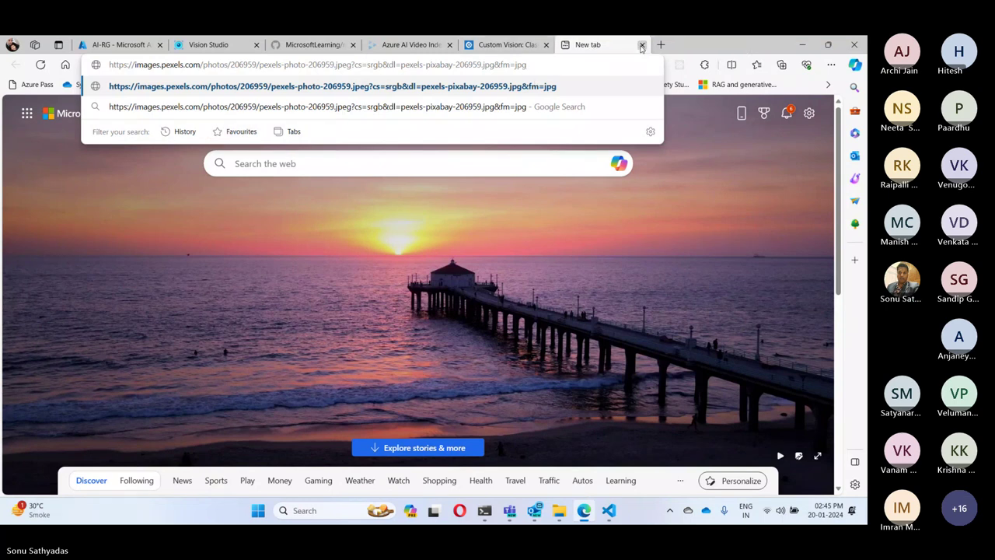
# Step: Return to the Custom Vision page and copy the complete Prediction API endpoint for image URLs
pyautogui.click(516, 45)
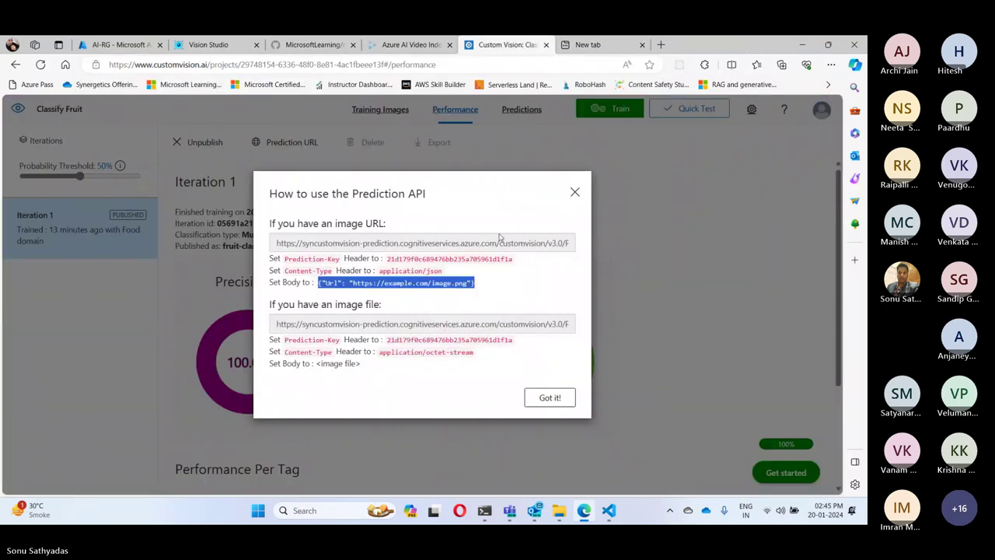
pyautogui.click(563, 244)
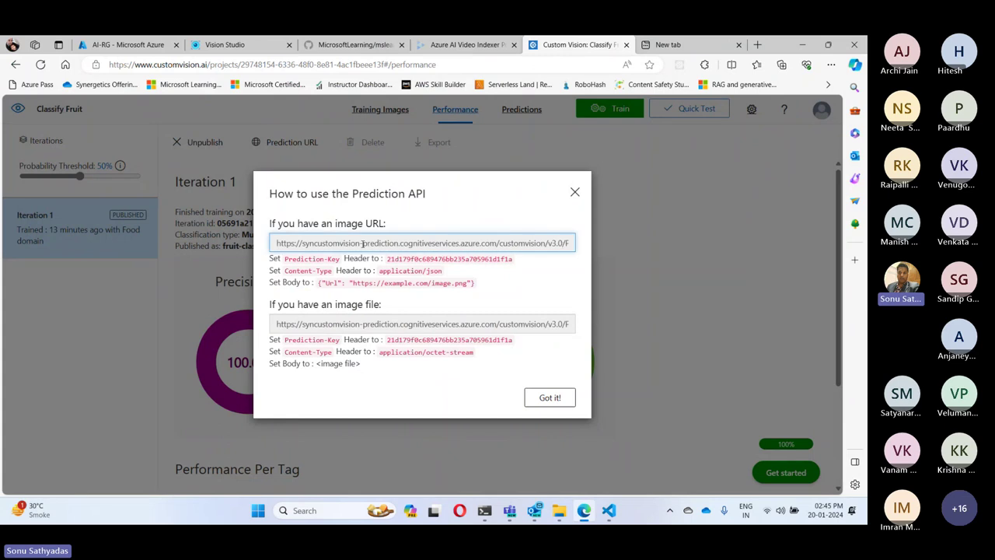
pyautogui.moveTo(279, 244); pyautogui.dragTo(598, 245)
pyautogui.hotkey('ctrl', 'c')
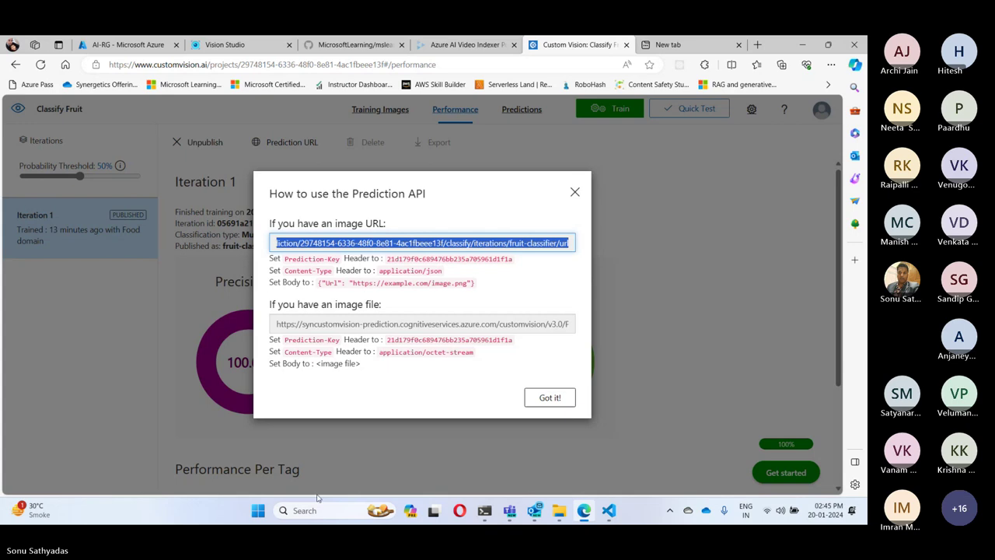
# Step: Open Postman in a maximized window, closing the Windows Firewall network access prompt
pyautogui.press('super')
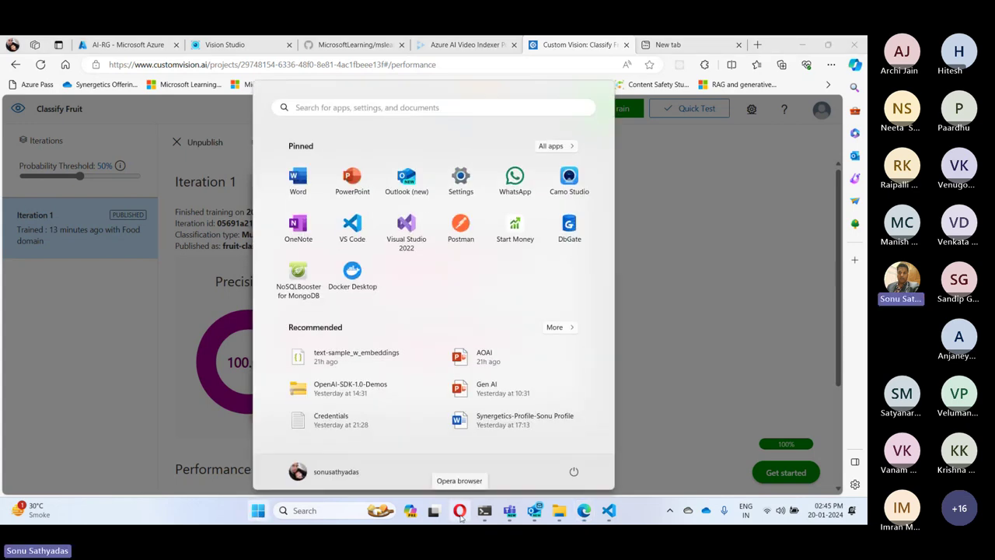
pyautogui.press('Escape')
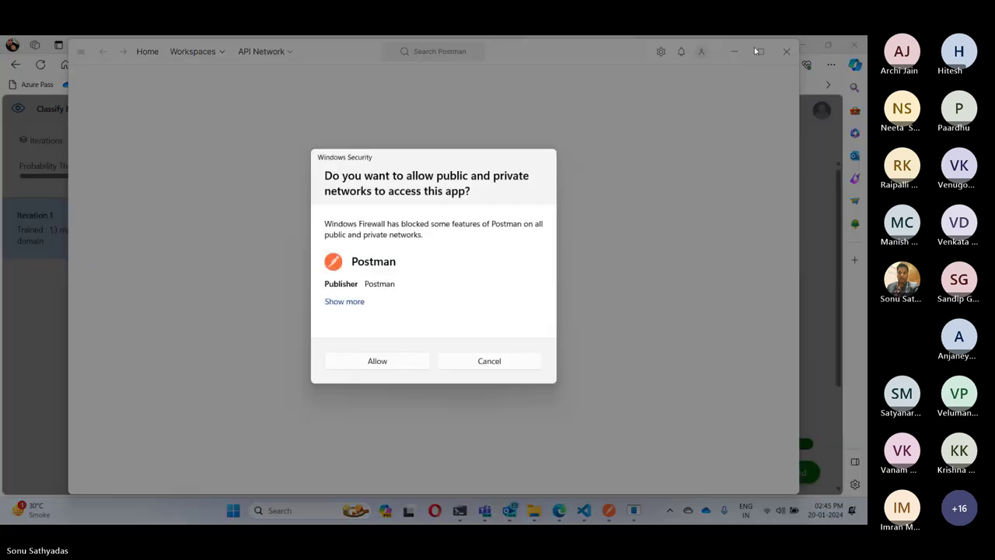
pyautogui.click(450, 359)
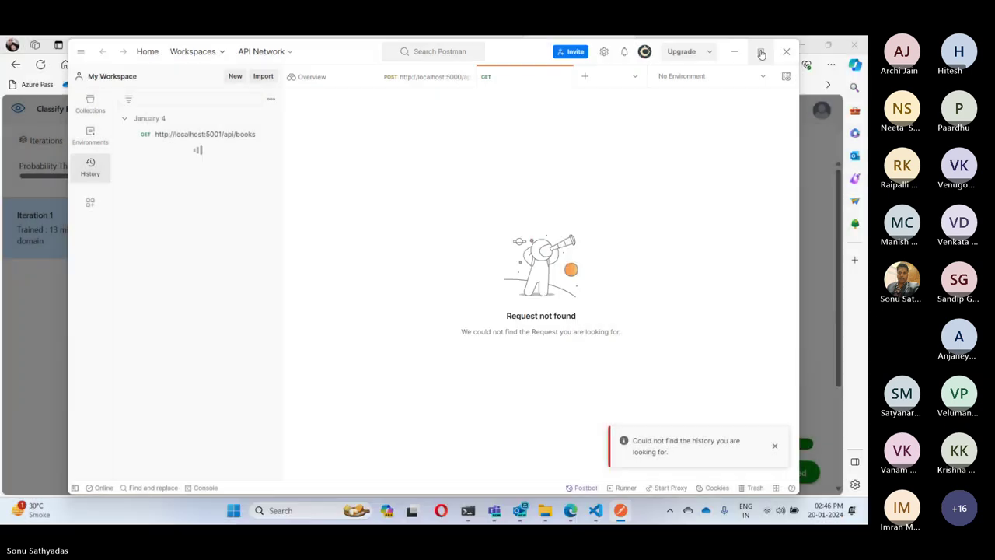
pyautogui.click(760, 51)
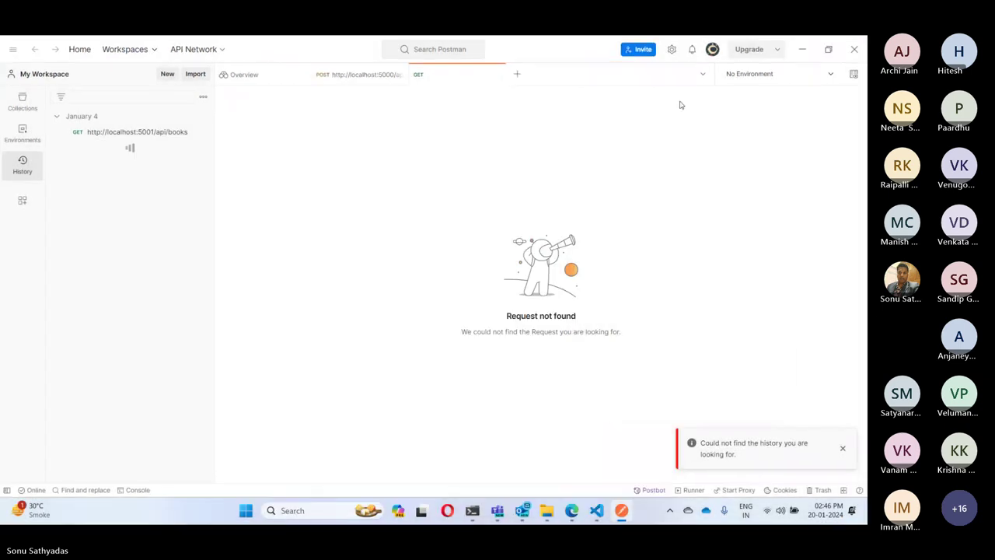
# Step: Close the workspace overview and all previously opened request tabs
pyautogui.click(404, 76)
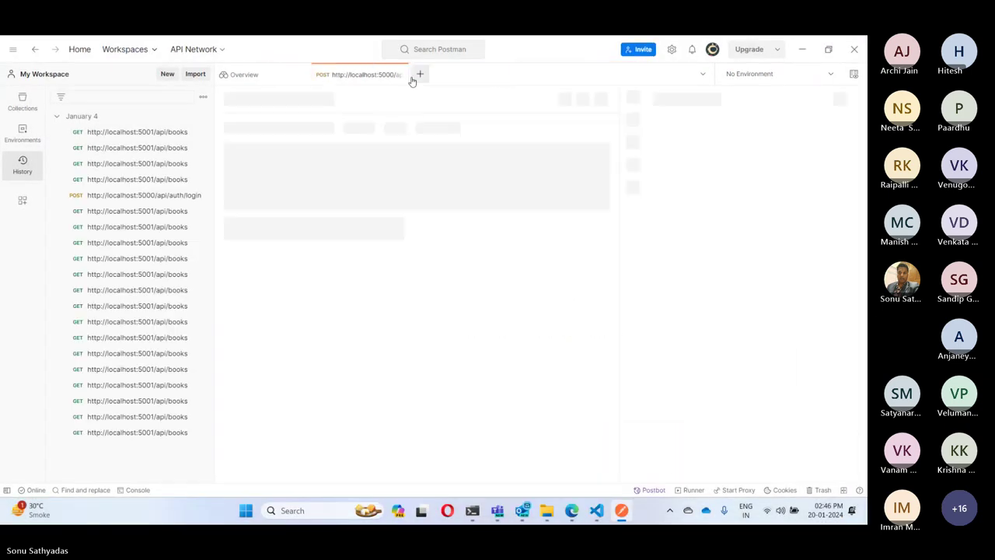
pyautogui.click(399, 75)
pyautogui.click(398, 76)
pyautogui.click(300, 75)
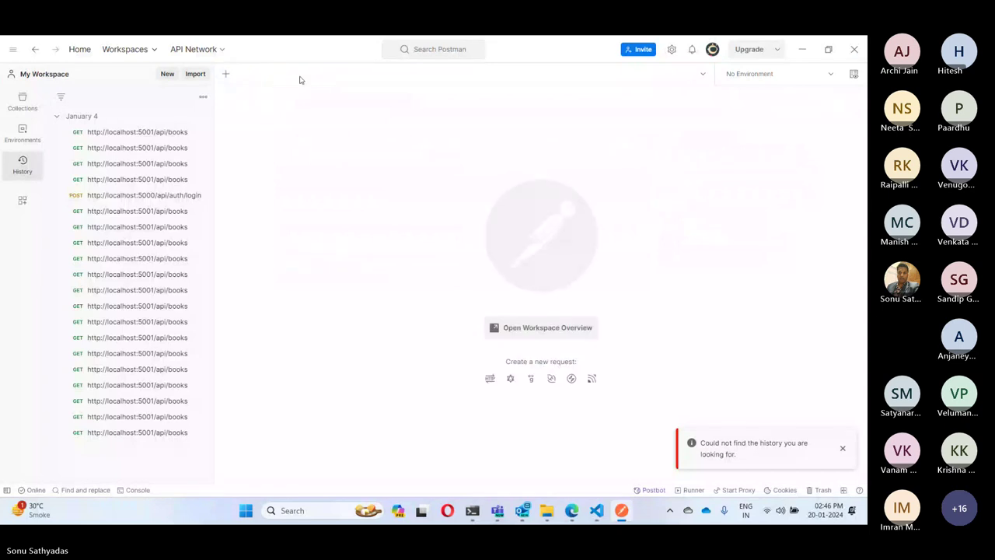
# Step: Create a new POST request addressed to the copied fruit-classifier prediction endpoint for image URLs
pyautogui.click(225, 76)
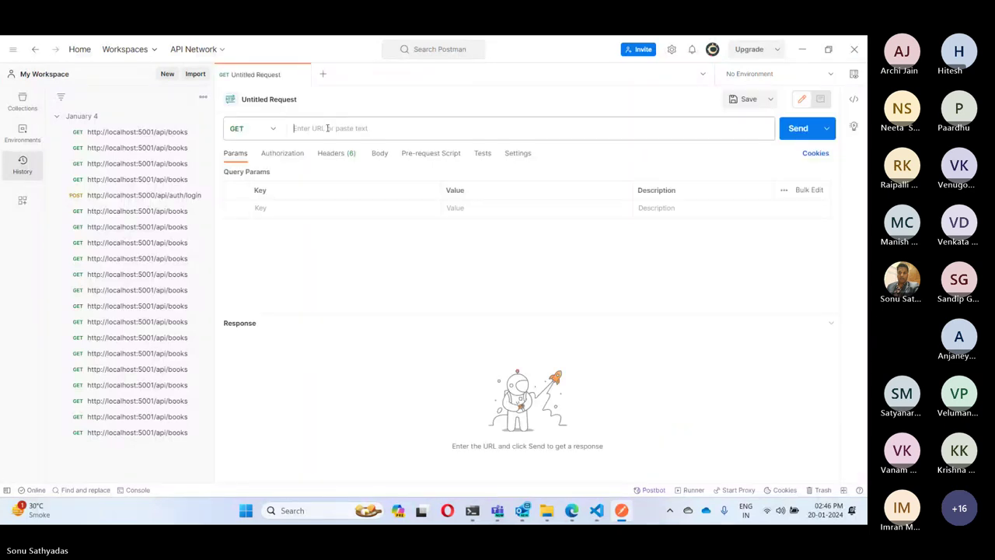
pyautogui.click(327, 128)
pyautogui.hotkey('ctrl', 'v')
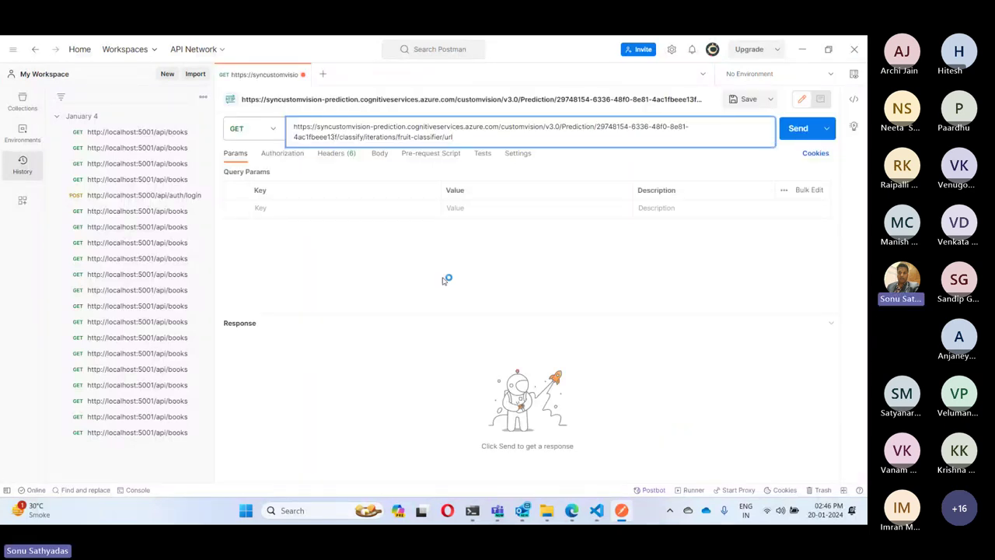
pyautogui.click(444, 281)
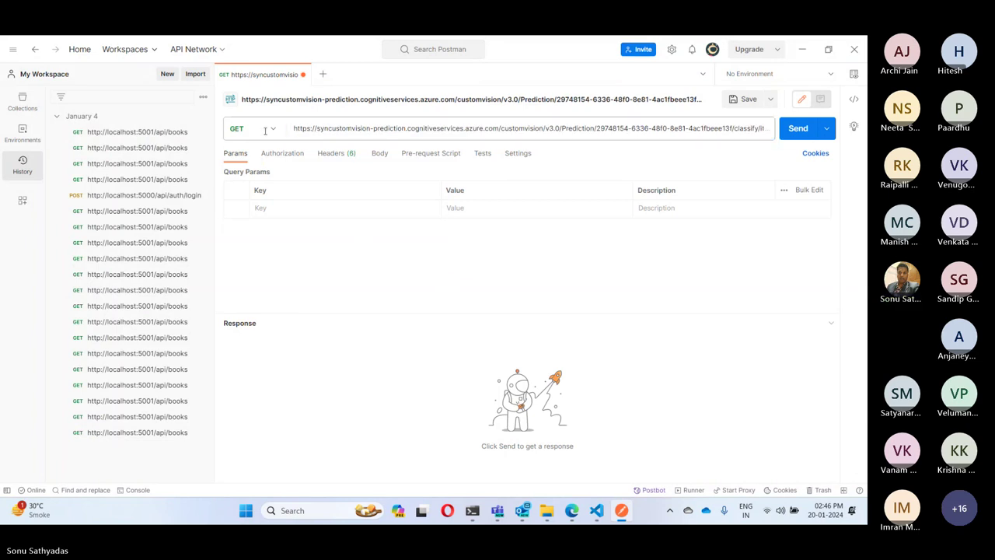
pyautogui.click(270, 133)
pyautogui.click(251, 176)
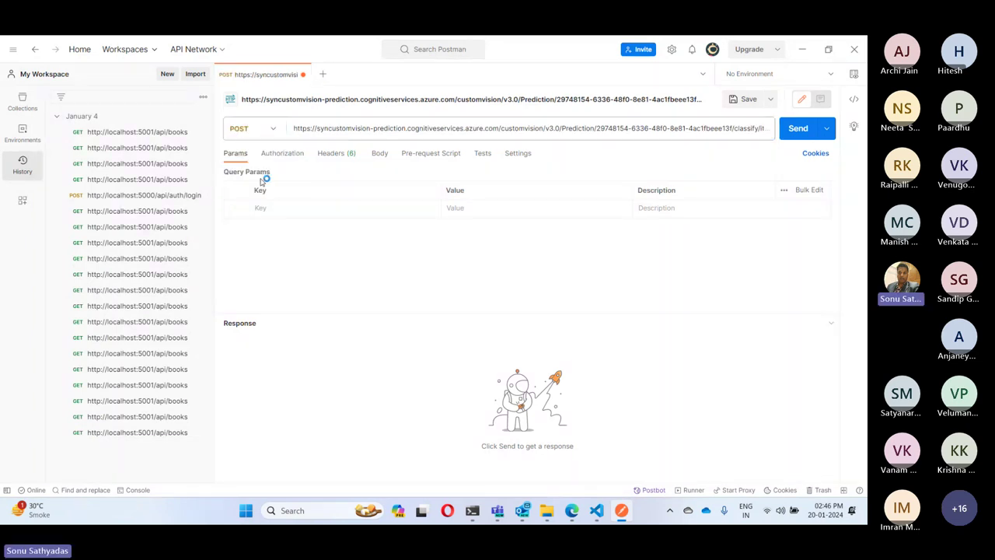
# Step: Copy the Prediction-Key header name from the Custom Vision instructions and add it as a header key in the Postman request
pyautogui.click(339, 155)
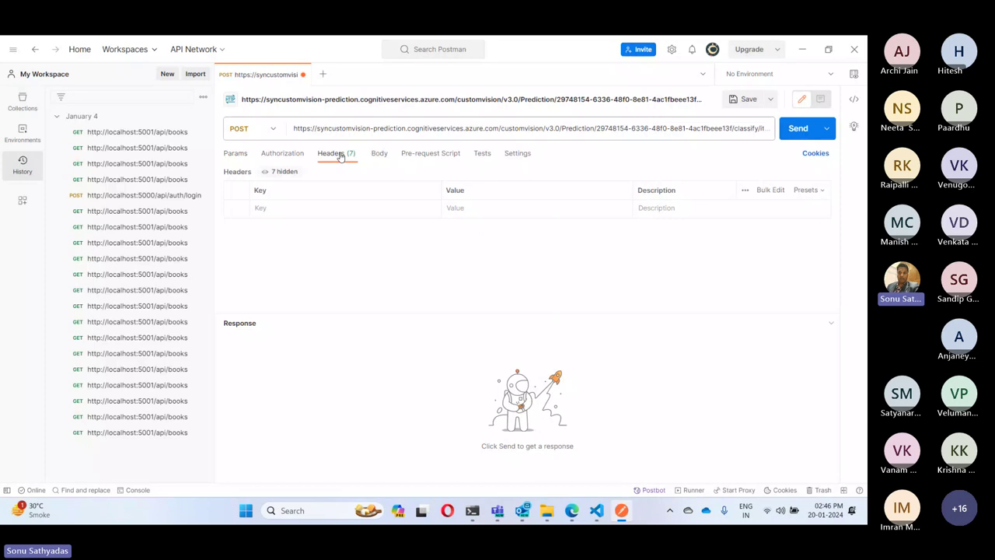
pyautogui.click(571, 512)
pyautogui.moveTo(286, 259); pyautogui.dragTo(340, 266)
pyautogui.hotkey('ctrl', 'c')
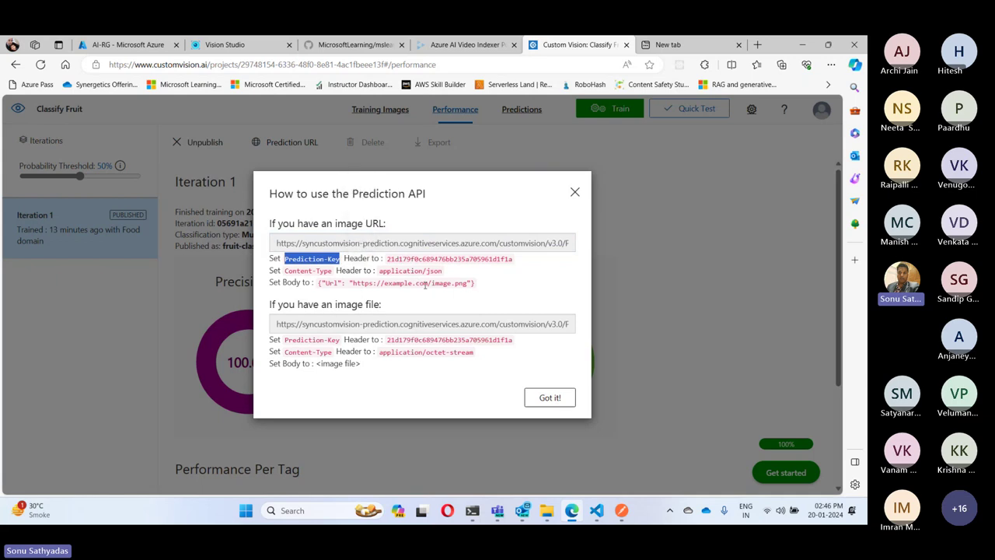
pyautogui.click(572, 510)
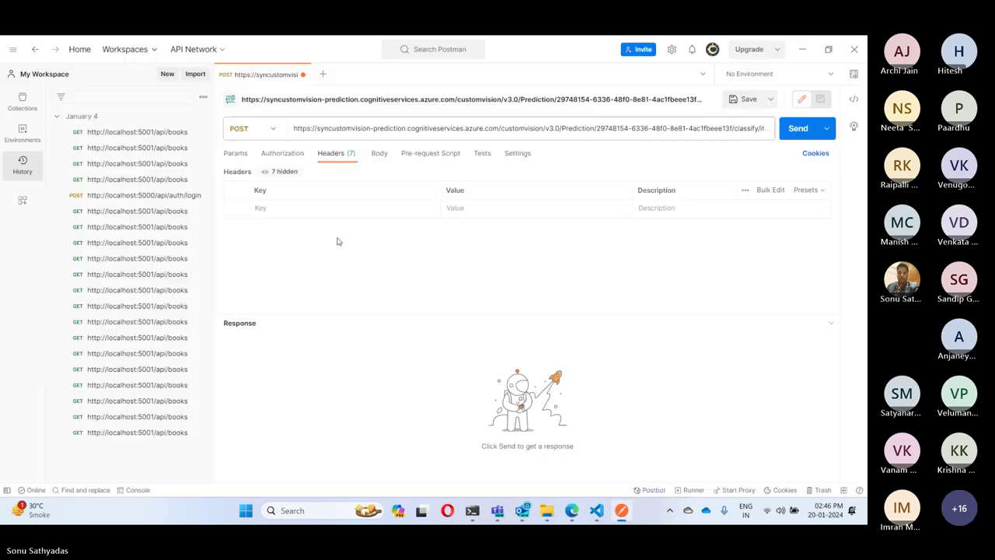
pyautogui.click(302, 206)
pyautogui.hotkey('ctrl', 'v')
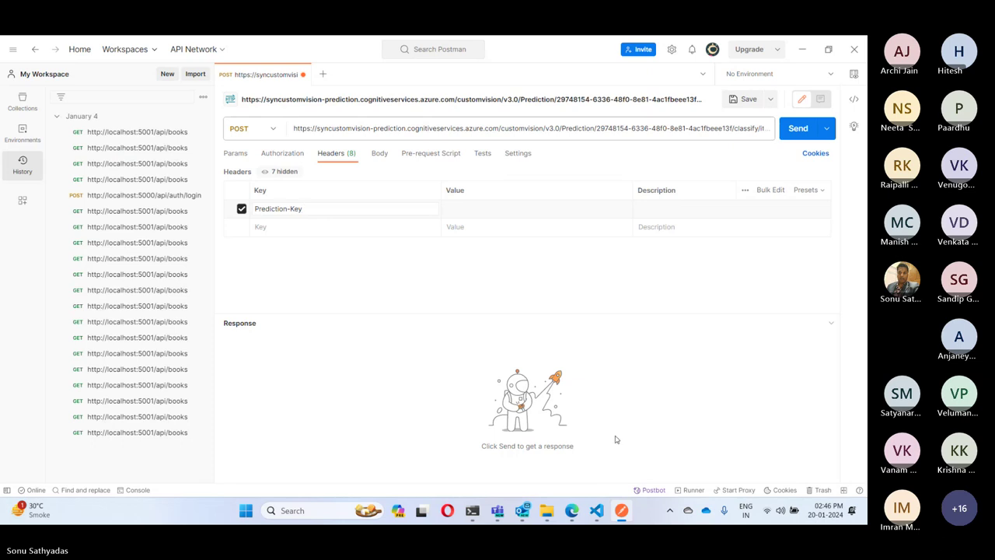
# Step: Copy the prediction API key from the Custom Vision instructions and paste it as the Prediction-Key header's value in Postman
pyautogui.click(572, 510)
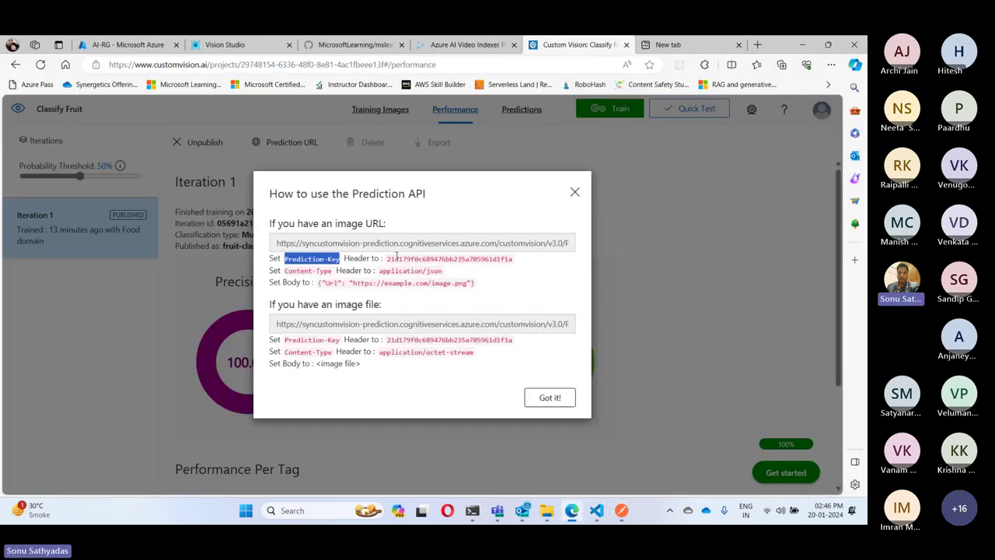
pyautogui.moveTo(389, 259); pyautogui.dragTo(517, 259)
pyautogui.hotkey('ctrl', 'c')
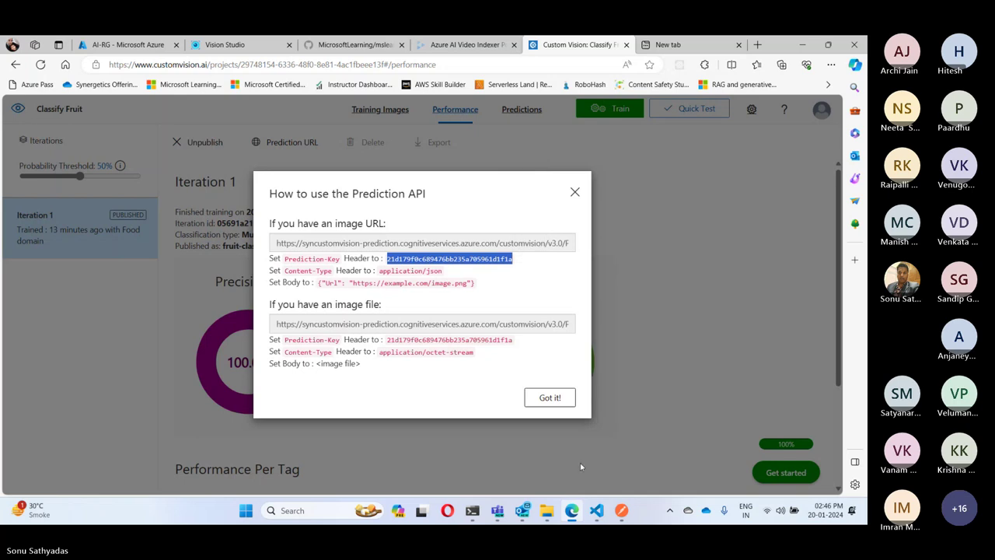
pyautogui.click(573, 510)
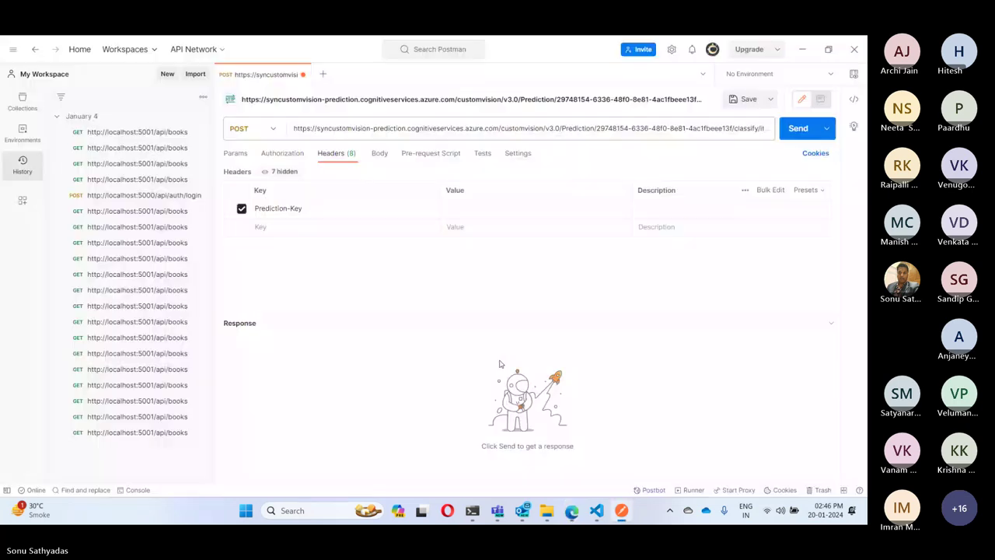
pyautogui.click(481, 212)
pyautogui.hotkey('ctrl', 'v')
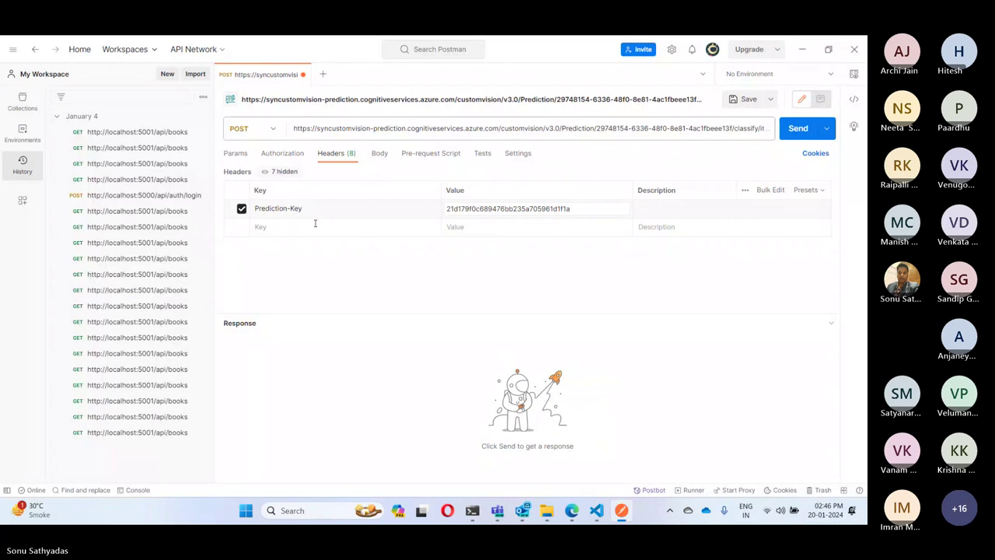
# Step: Copy the Content-Type header name from the Custom Vision instructions and add it in Postman with the value application/json
pyautogui.click(285, 226)
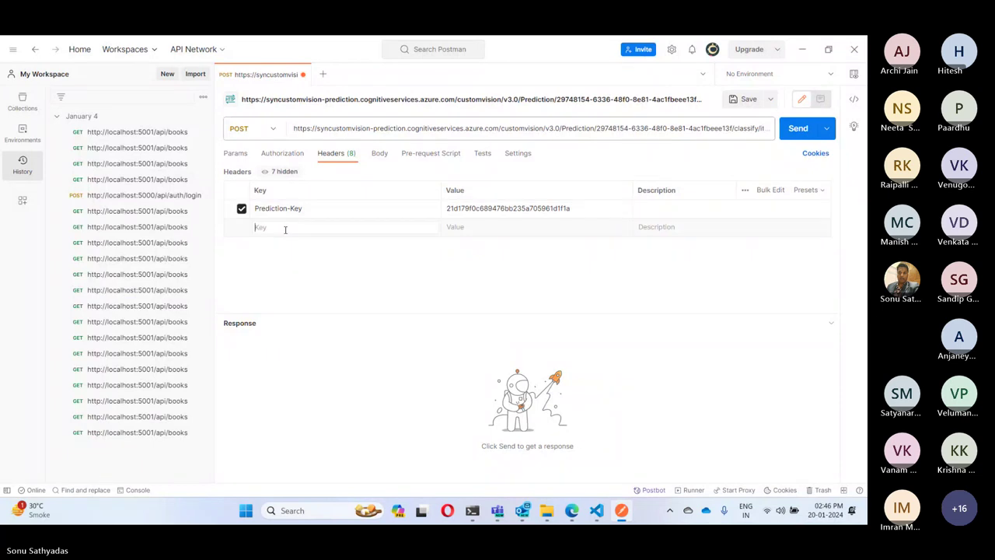
pyautogui.click(573, 510)
pyautogui.moveTo(286, 271); pyautogui.dragTo(333, 272)
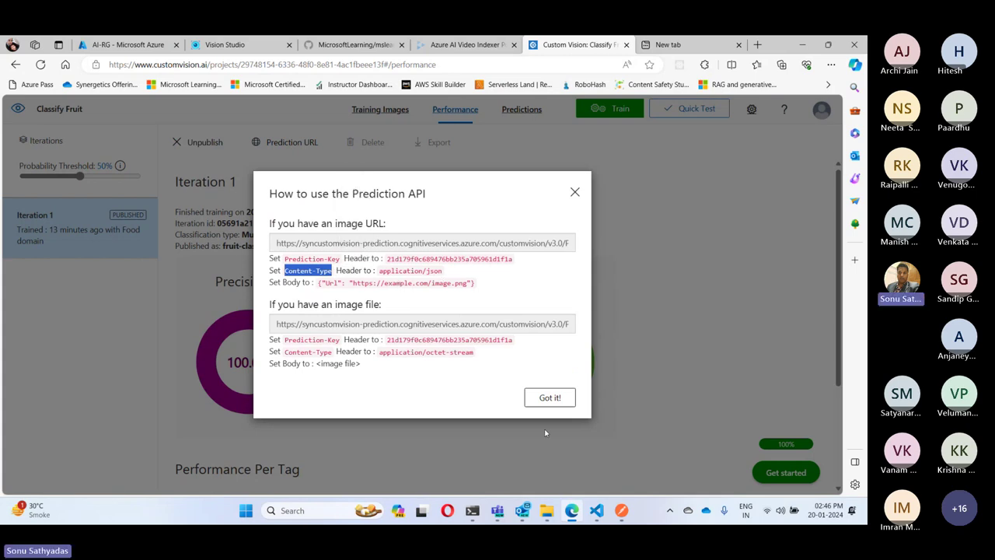
pyautogui.click(621, 510)
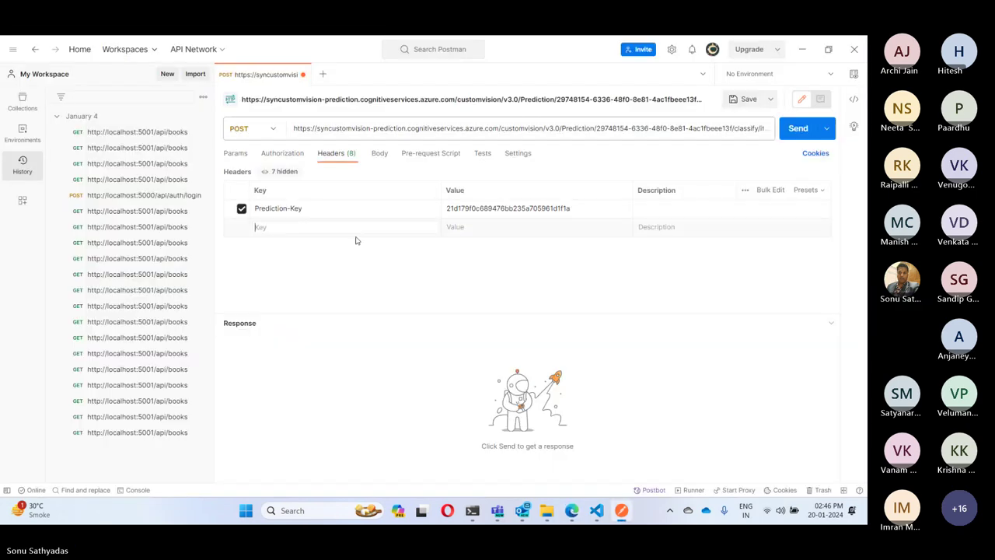
pyautogui.hotkey('ctrl', 'v')
pyautogui.click(484, 231)
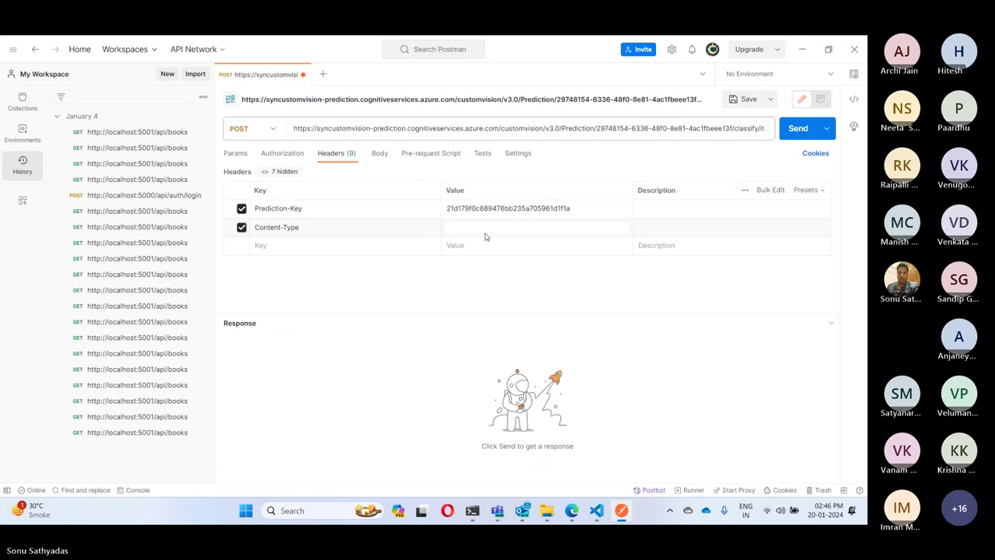
pyautogui.write('appli')
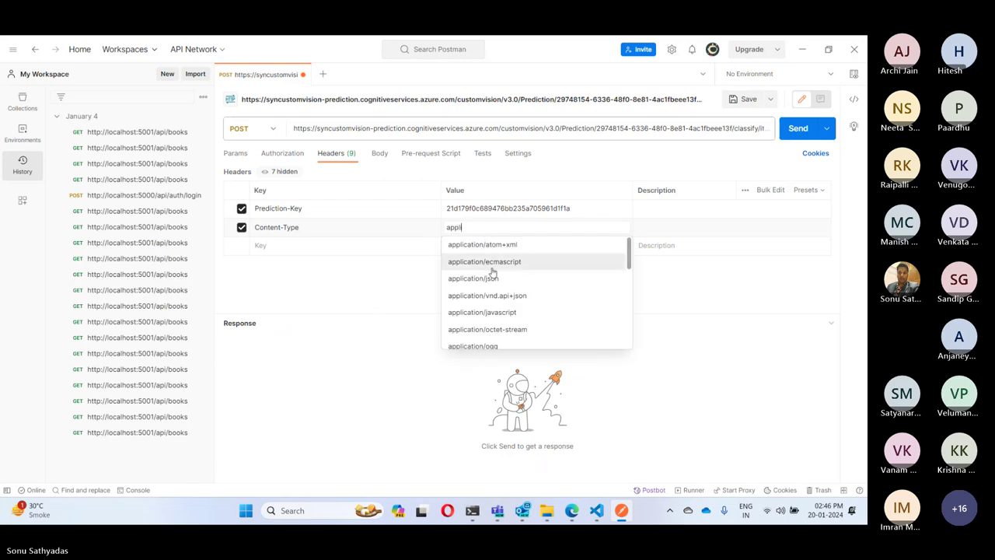
pyautogui.click(484, 277)
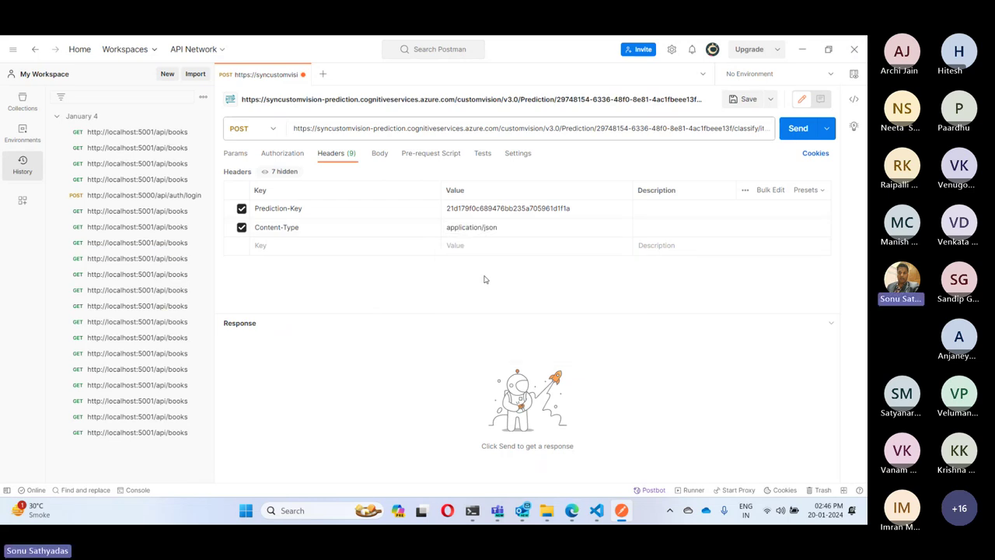
# Step: Set the POST request's body to raw content in JSON format
pyautogui.click(380, 154)
pyautogui.click(415, 175)
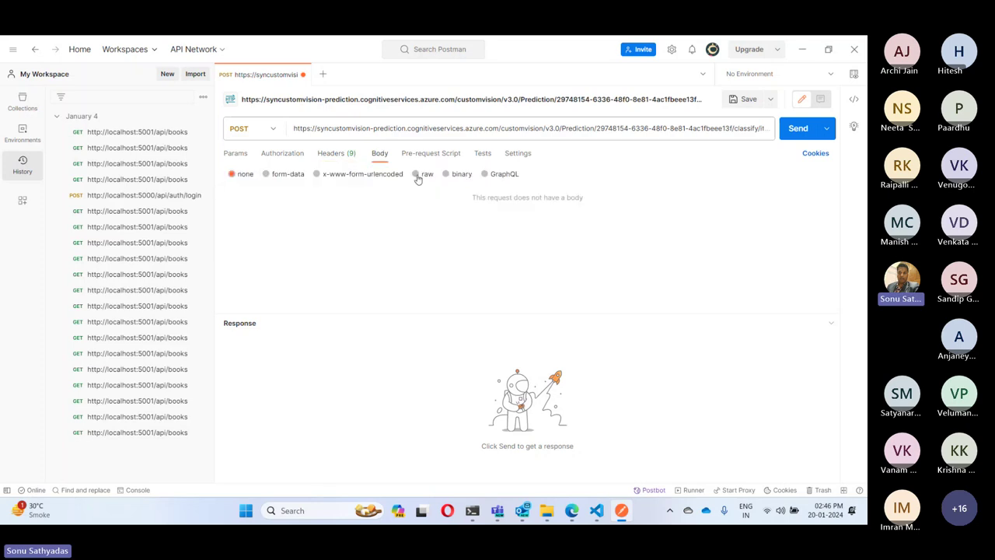
pyautogui.click(539, 176)
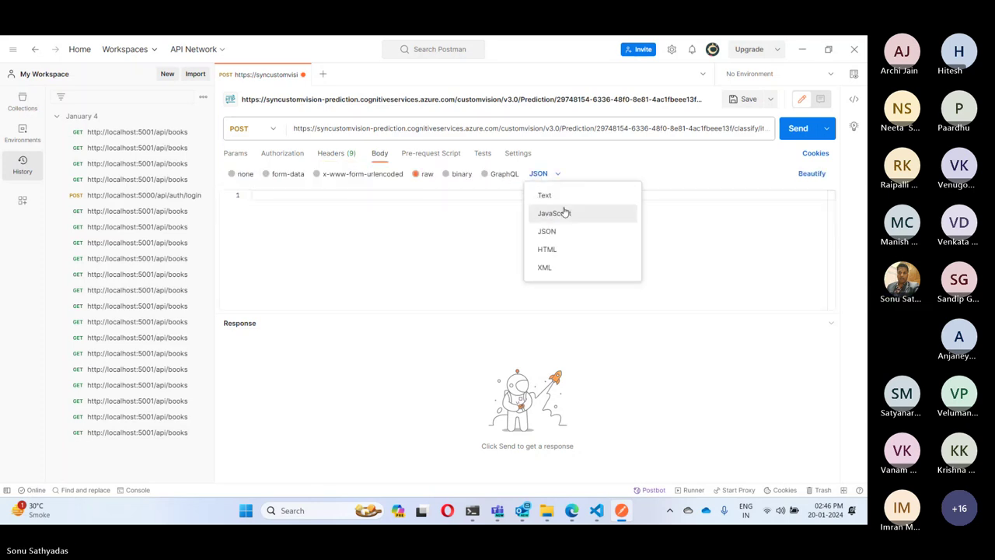
pyautogui.click(549, 230)
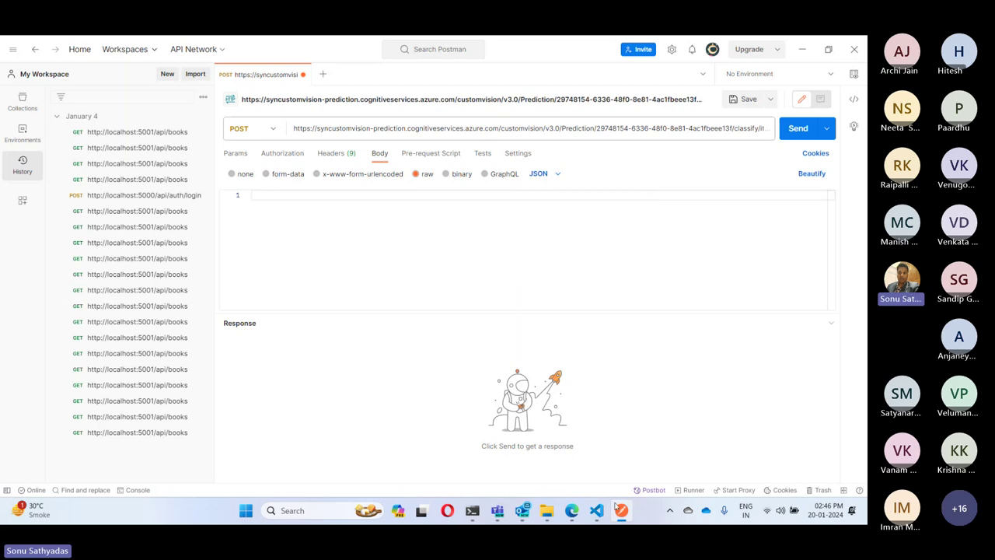
# Step: Copy the sample image-URL body from the Custom Vision instructions into the Postman request body, splitting its braces onto separate lines
pyautogui.click(572, 510)
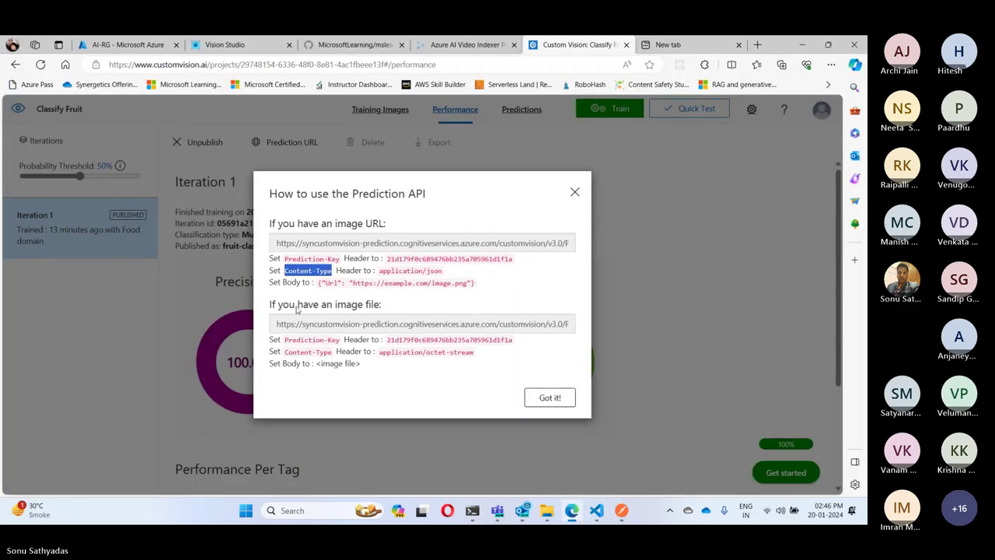
pyautogui.moveTo(319, 283); pyautogui.dragTo(482, 286)
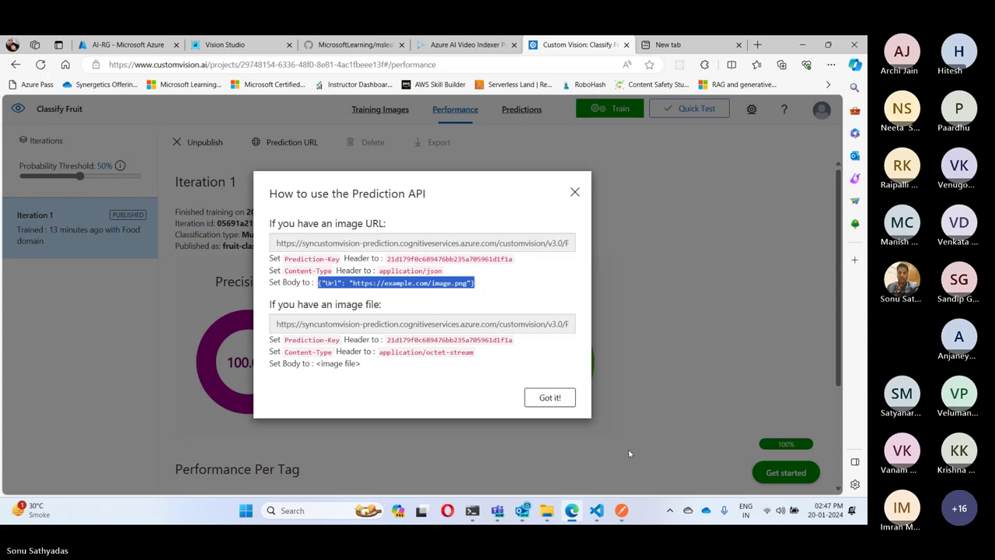
pyautogui.click(621, 511)
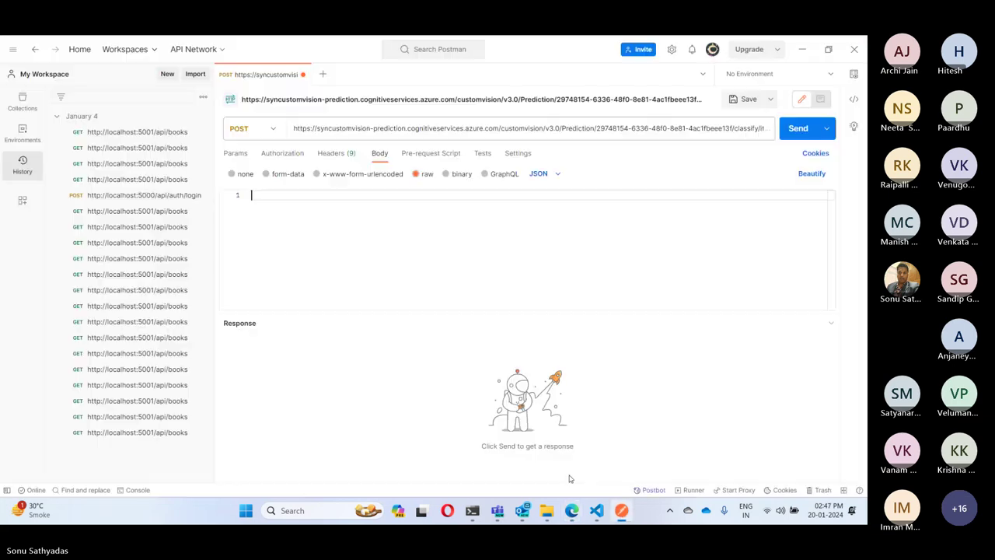
pyautogui.hotkey('ctrl', 'v')
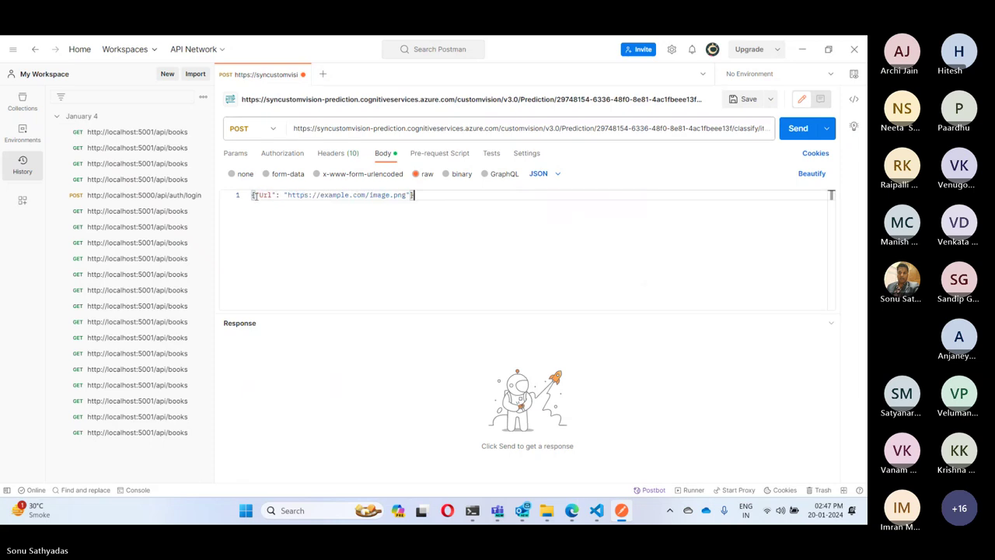
pyautogui.press('Return')
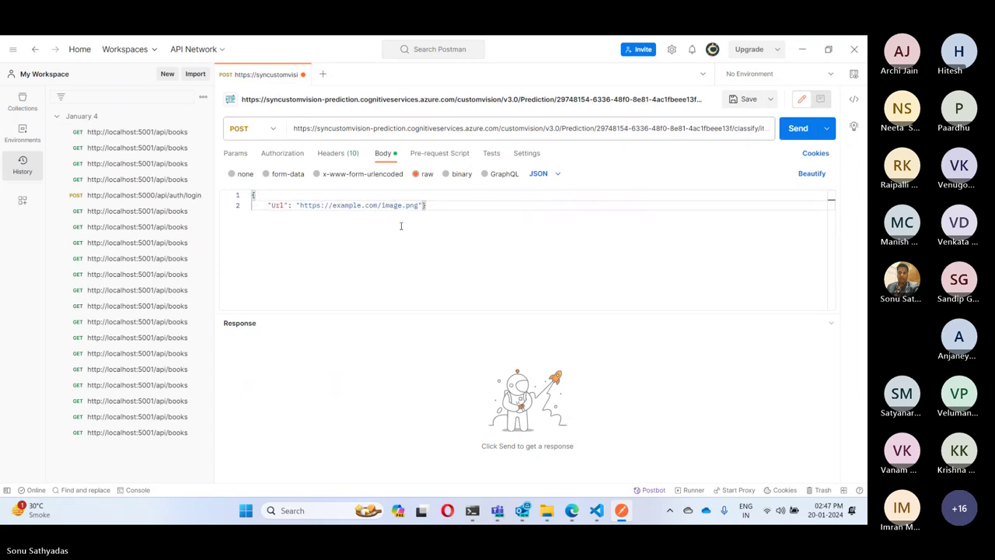
pyautogui.press('Return')
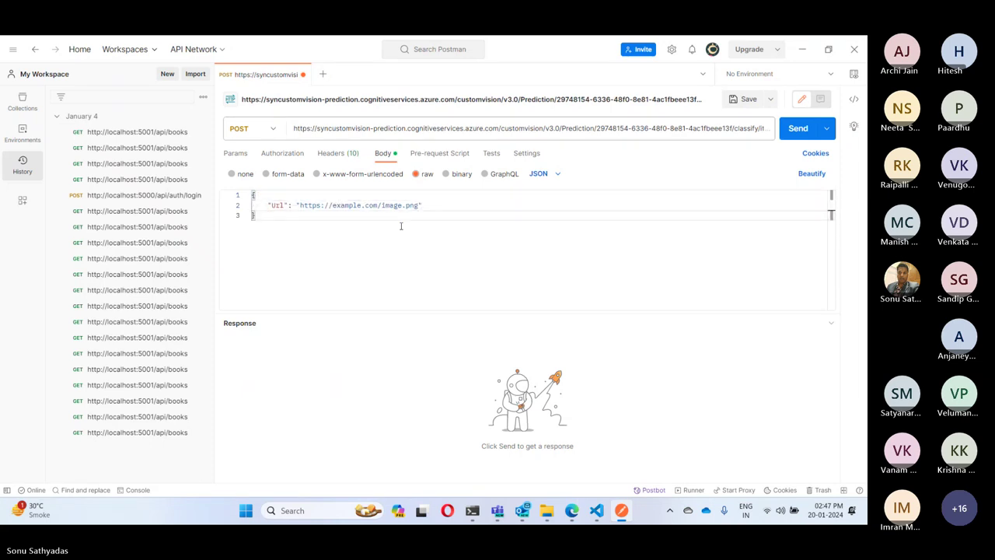
pyautogui.press('Up')
pyautogui.press('BackSpace')
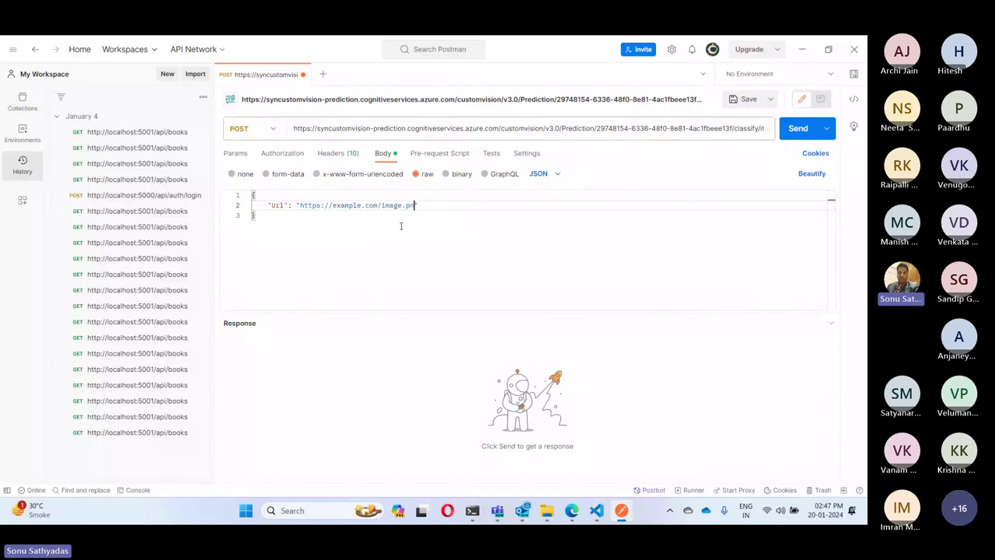
pyautogui.press('BackSpace')
pyautogui.press('BackSpace')
pyautogui.press('BackSpace')
pyautogui.press('BackSpace')
pyautogui.press('BackSpace')
pyautogui.press('BackSpace')
pyautogui.press('BackSpace')
pyautogui.press('BackSpace')
pyautogui.press('BackSpace')
pyautogui.press('BackSpace')
pyautogui.press('BackSpace')
pyautogui.press('BackSpace')
pyautogui.press('BackSpace')
pyautogui.press('BackSpace')
pyautogui.press('BackSpace')
pyautogui.press('BackSpace')
pyautogui.press('BackSpace')
pyautogui.press('BackSpace')
pyautogui.press('BackSpace')
pyautogui.press('BackSpace')
# Step: Copy the Pexels image address in the browser through pexels-pixabay-206959.jpg, omitting &fm=jpg, and paste it as the Url value in Postman
pyautogui.click(572, 511)
pyautogui.click(668, 44)
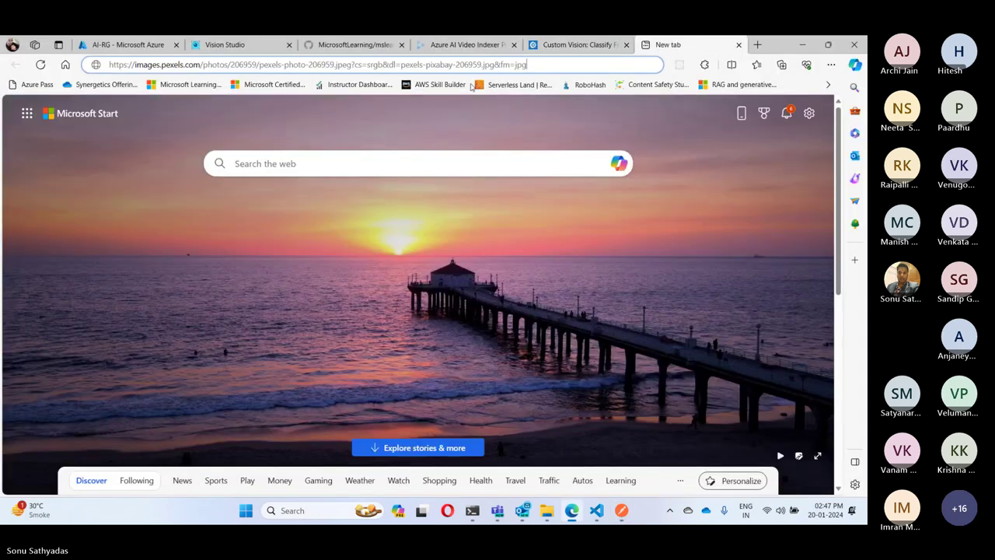
pyautogui.moveTo(495, 66); pyautogui.dragTo(3, 76)
pyautogui.hotkey('ctrl', 'c')
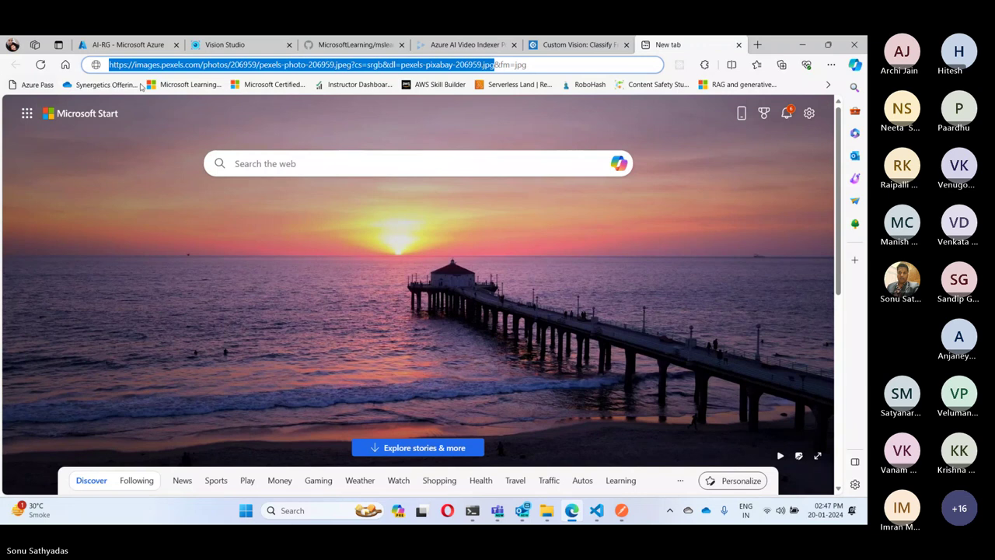
pyautogui.click(802, 45)
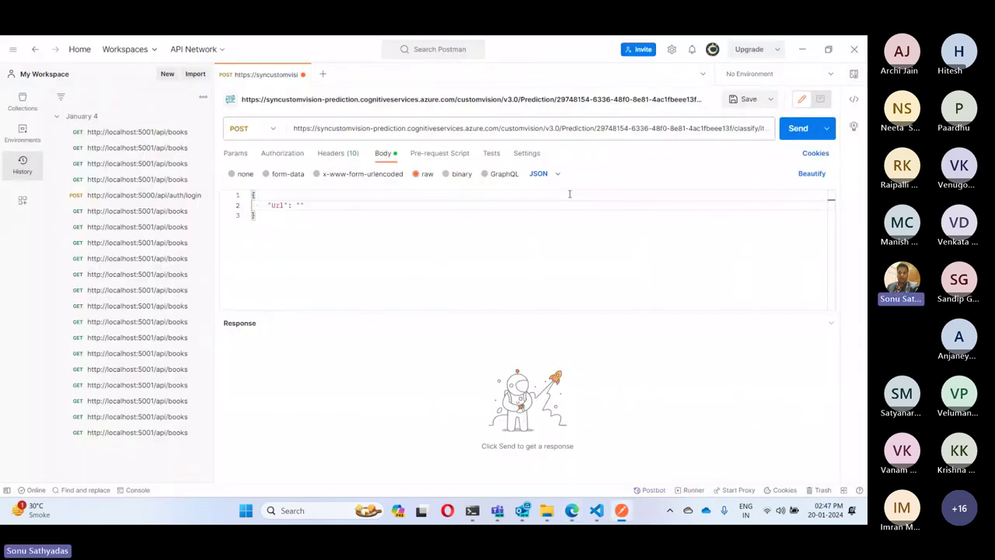
pyautogui.hotkey('ctrl', 'v')
pyautogui.write('"')
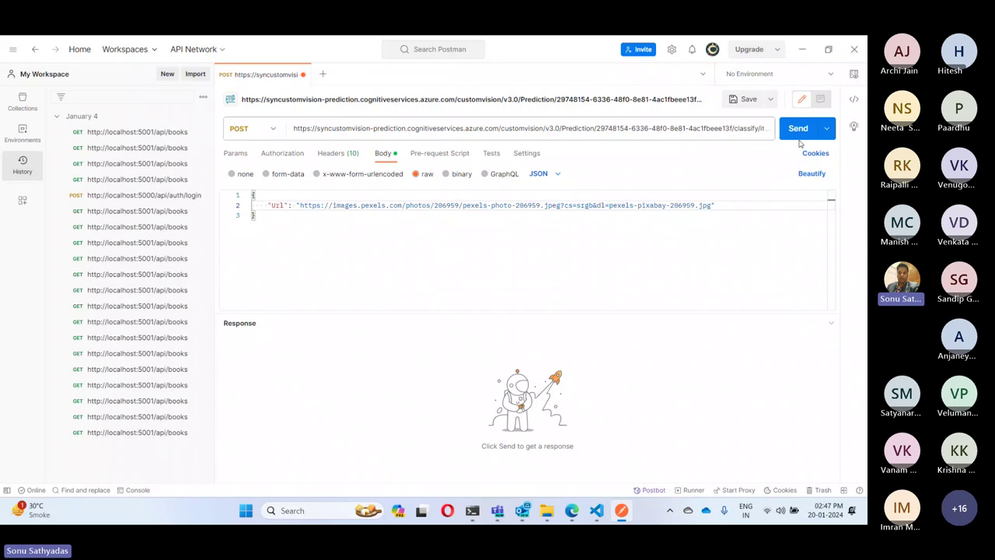
# Step: Send the prediction request, enlarge the response area and display the returned JSON in the Pretty format
pyautogui.click(802, 133)
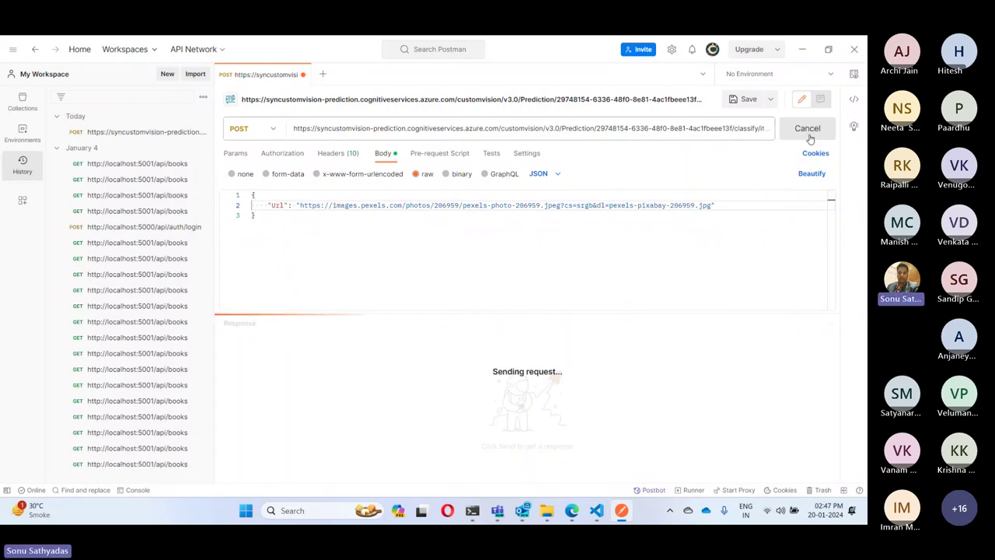
pyautogui.moveTo(552, 315); pyautogui.dragTo(553, 273)
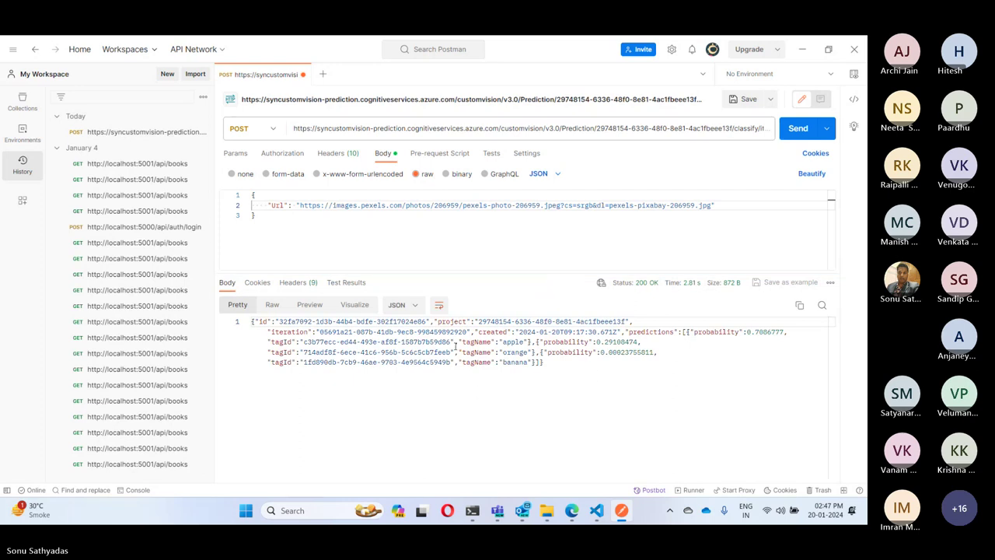
pyautogui.click(311, 304)
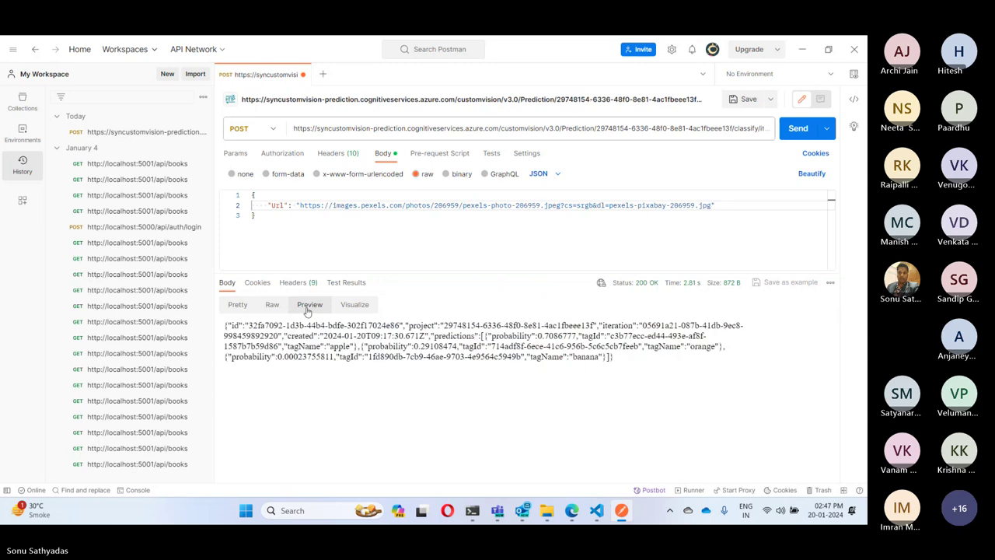
pyautogui.click(274, 304)
pyautogui.click(237, 304)
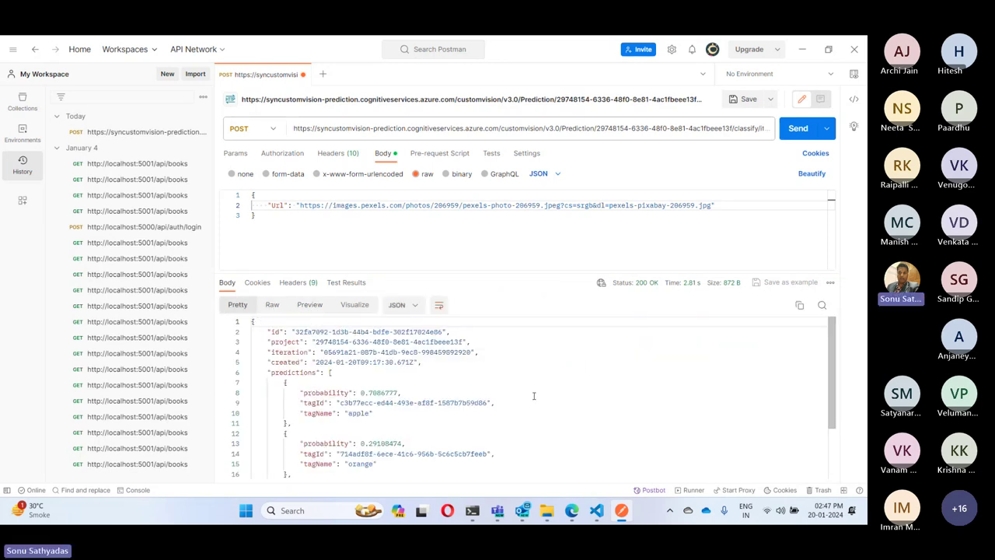
# Step: Examine the tag names and probabilities in the prediction response for apple, orange and banana
pyautogui.doubleClick(353, 413)
pyautogui.moveTo(360, 393); pyautogui.dragTo(398, 393)
pyautogui.moveTo(348, 412); pyautogui.dragTo(371, 413)
pyautogui.scroll(-2, 403, 415)
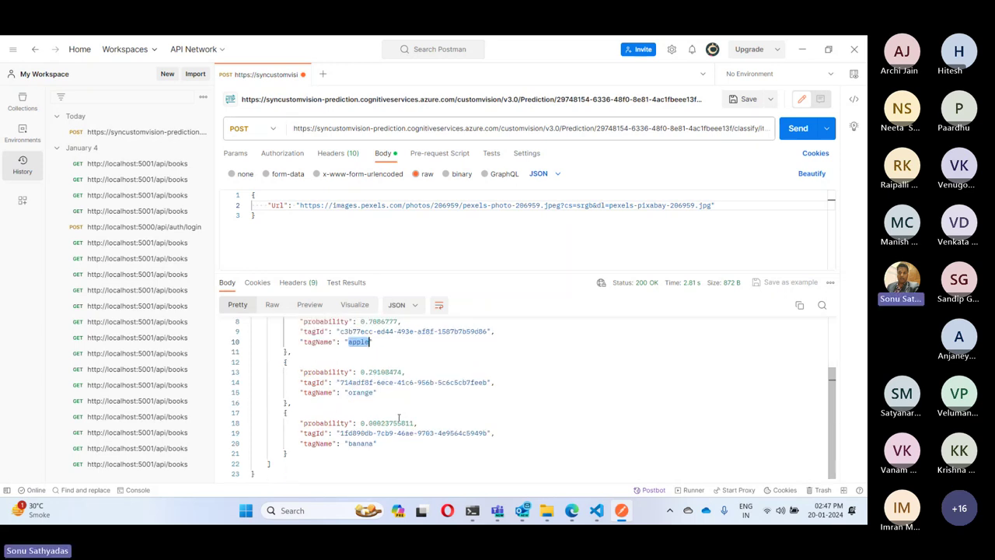
pyautogui.doubleClick(364, 394)
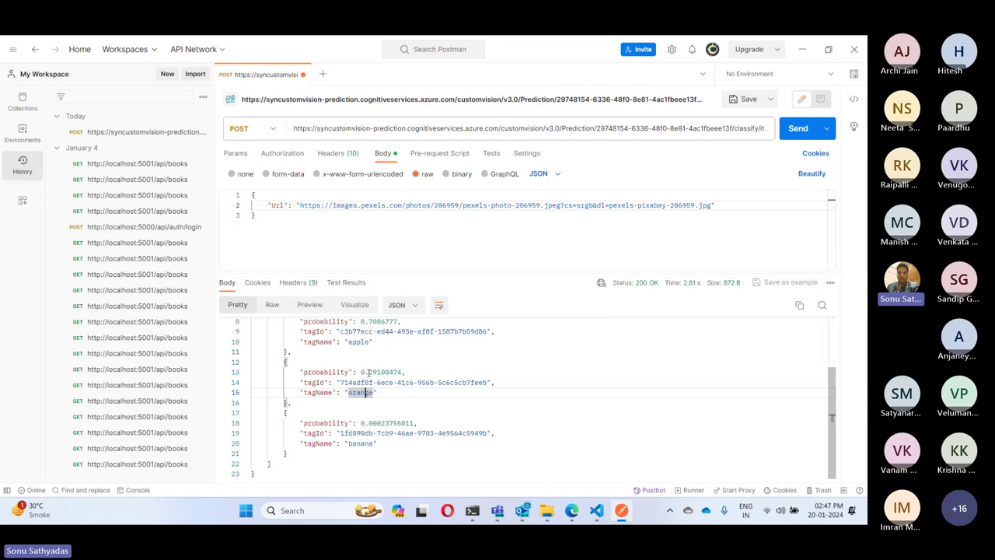
pyautogui.moveTo(369, 373); pyautogui.dragTo(398, 373)
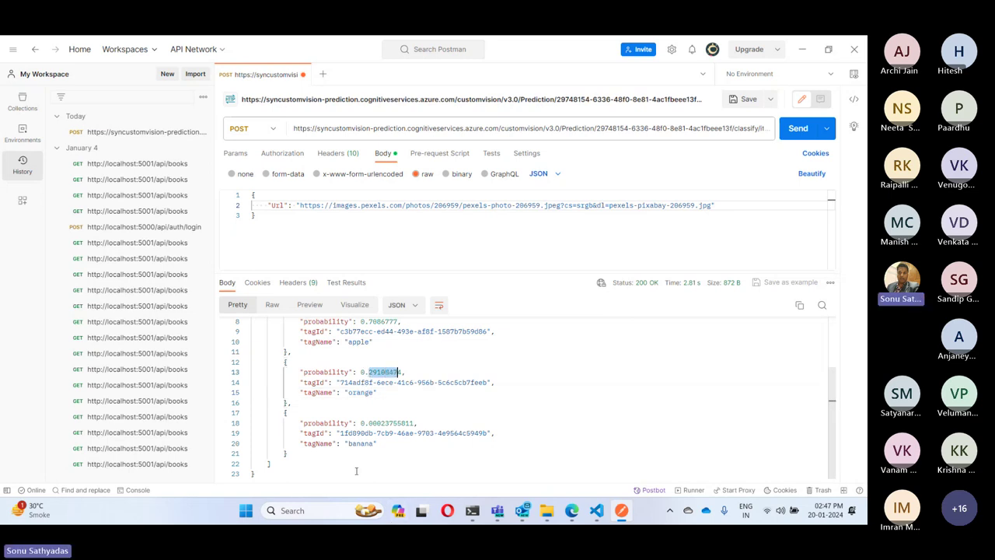
pyautogui.doubleClick(360, 443)
pyautogui.doubleClick(363, 423)
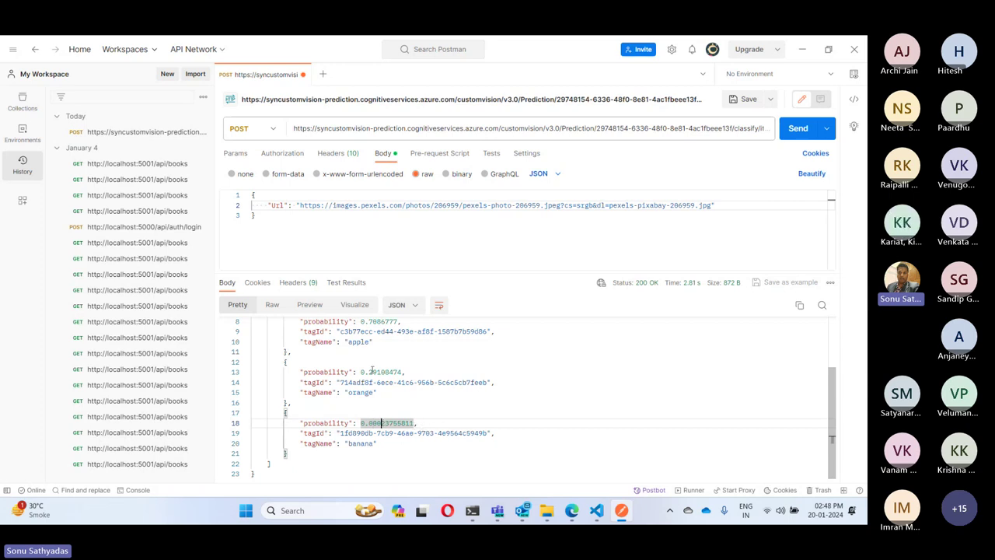
pyautogui.scroll(2, 373, 371)
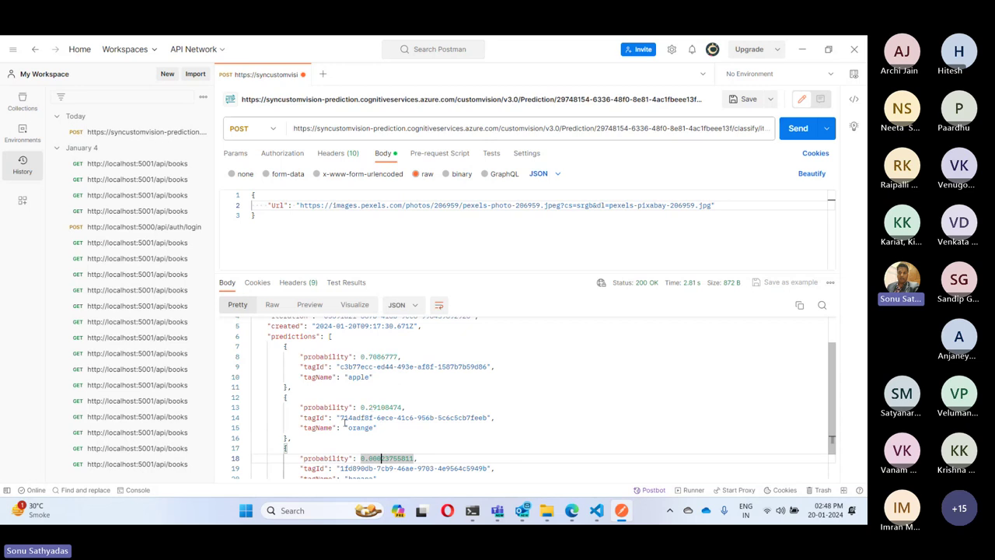
pyautogui.moveTo(367, 357); pyautogui.dragTo(398, 356)
pyautogui.doubleClick(360, 378)
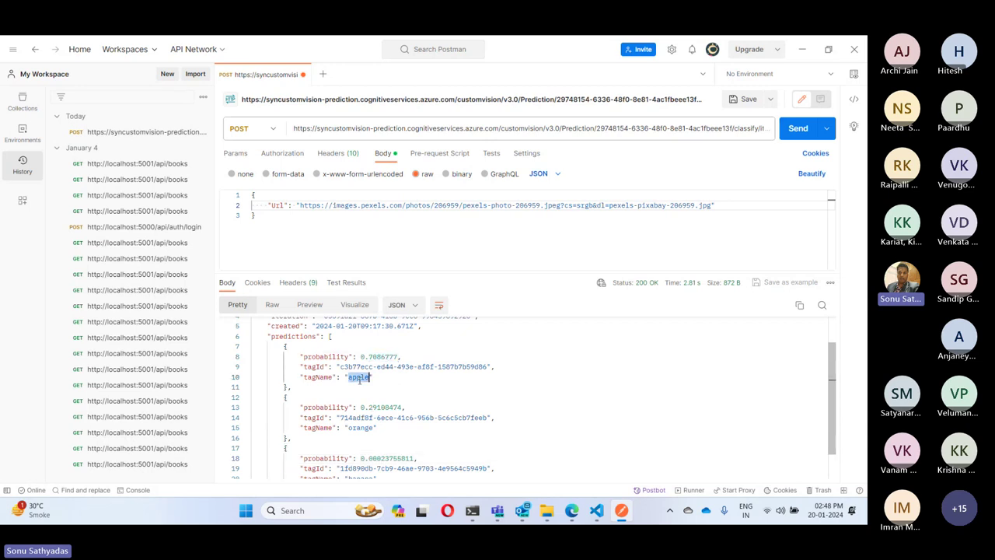
# Step: Switch to the browser, search Google for "apple image" and preview the Pexels photo of a red apple
pyautogui.click(571, 511)
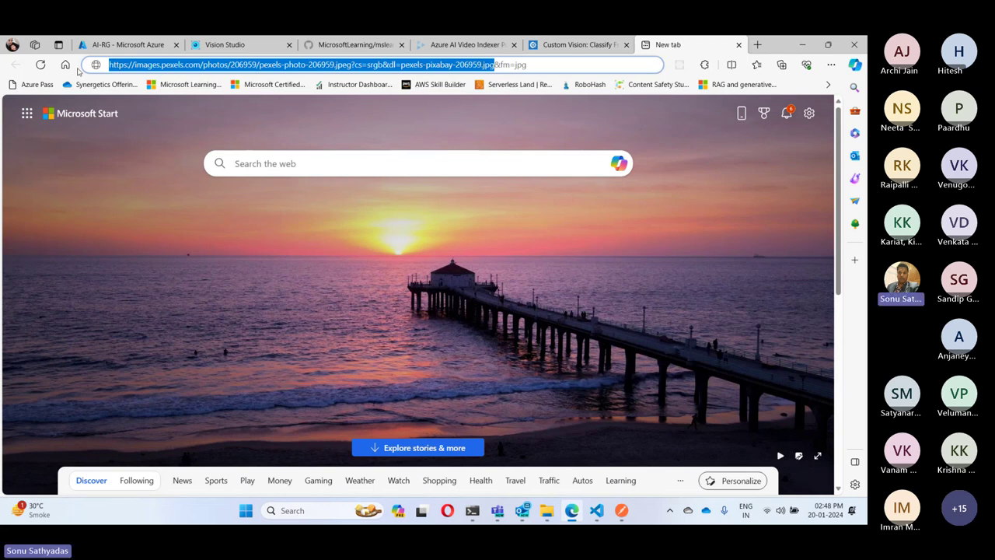
pyautogui.click(593, 65)
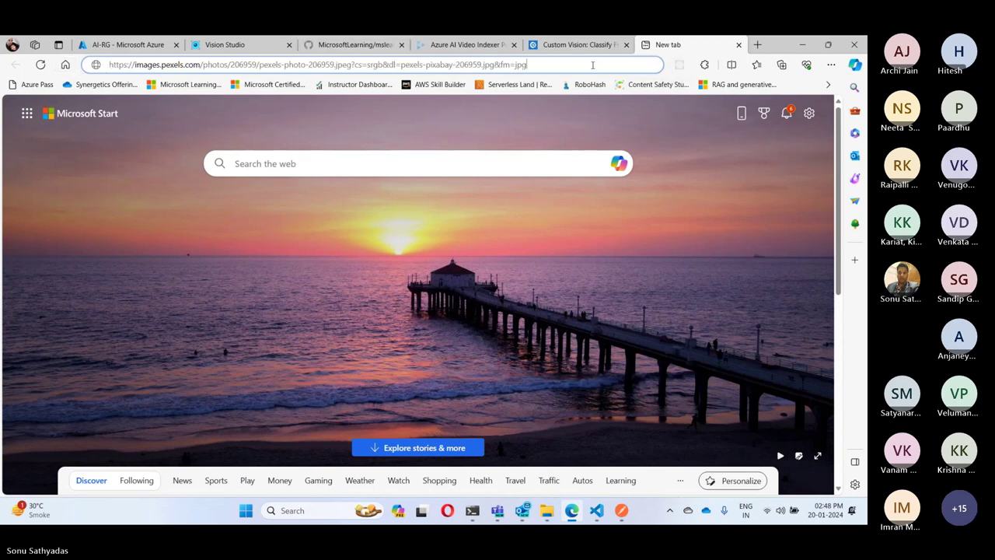
pyautogui.hotkey('ctrl', 'a')
pyautogui.write('appl')
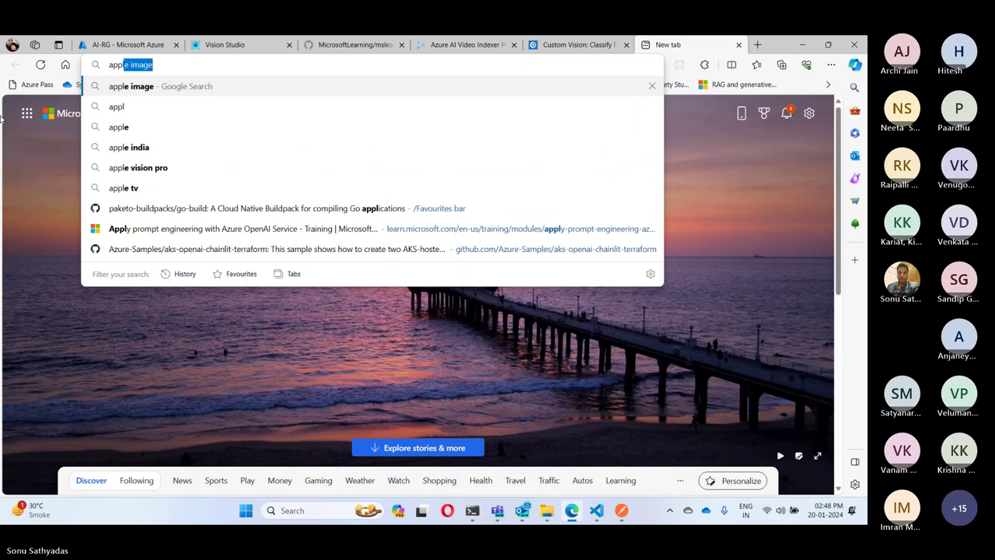
pyautogui.press('Return')
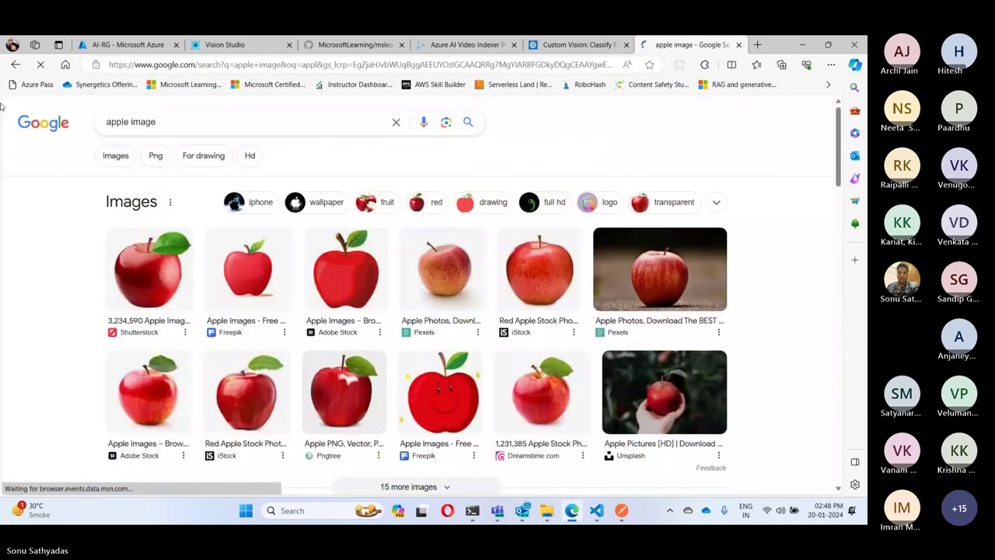
pyautogui.click(684, 276)
pyautogui.click(462, 284)
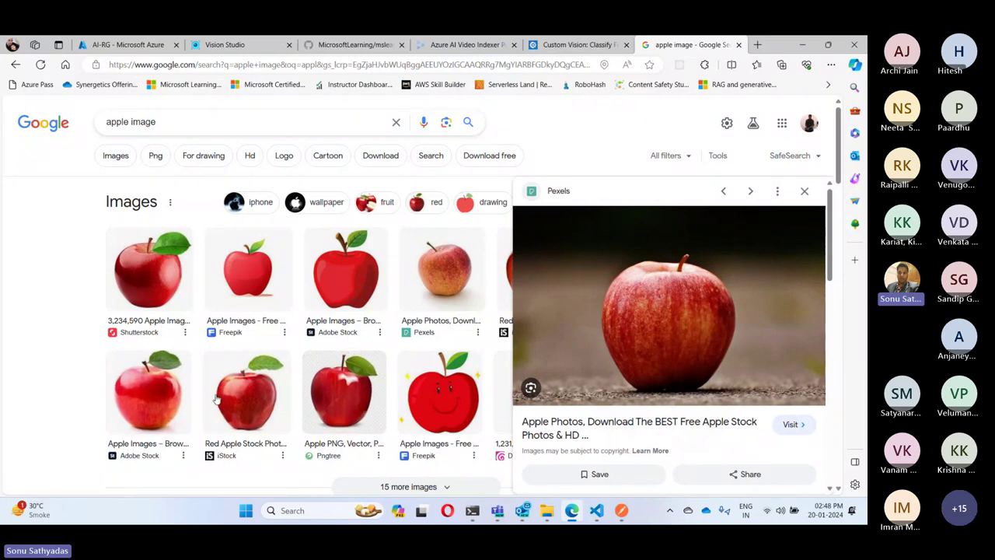
# Step: Search Google for "orange image", preview the iStock photo of an orange on a white background and copy its image link
pyautogui.doubleClick(117, 122)
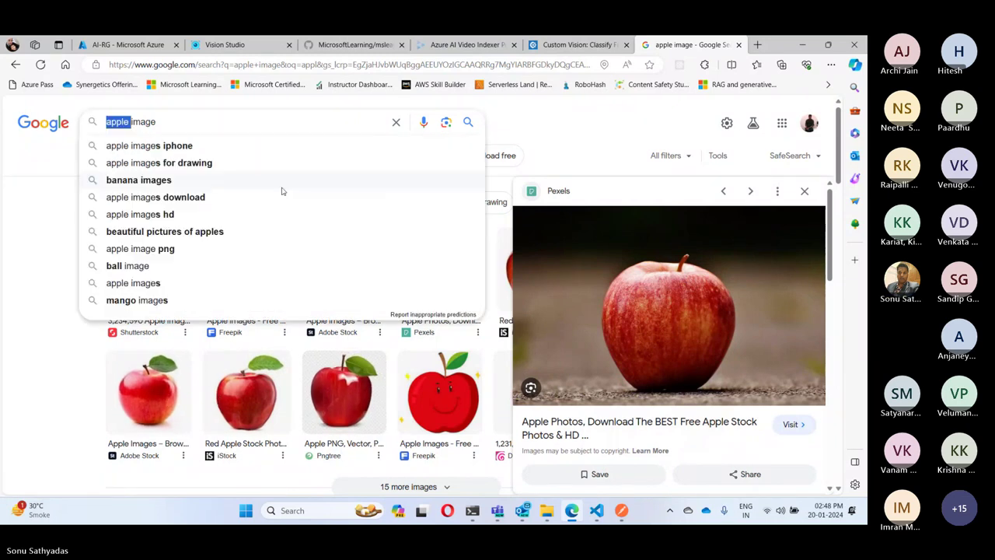
pyautogui.write('or')
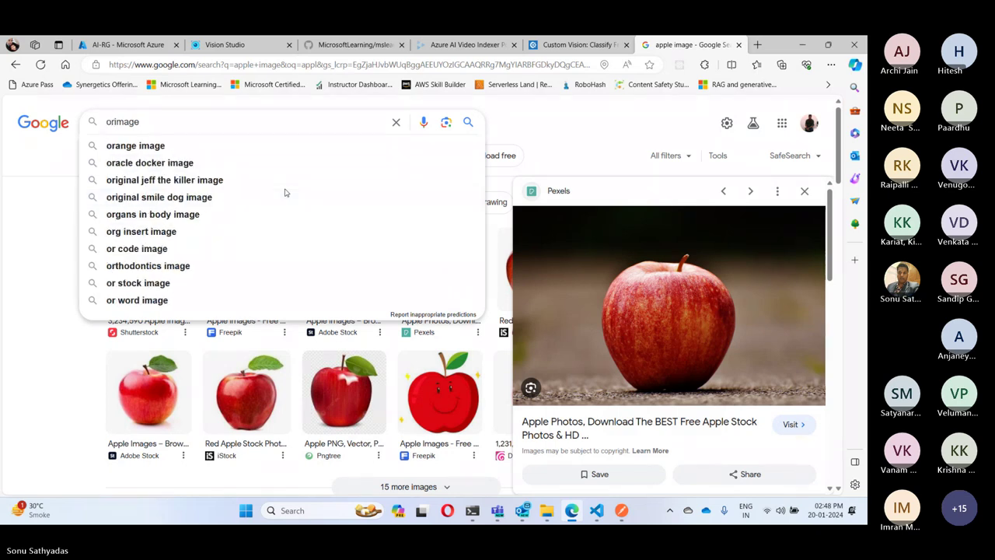
pyautogui.write('ange')
pyautogui.press('Return')
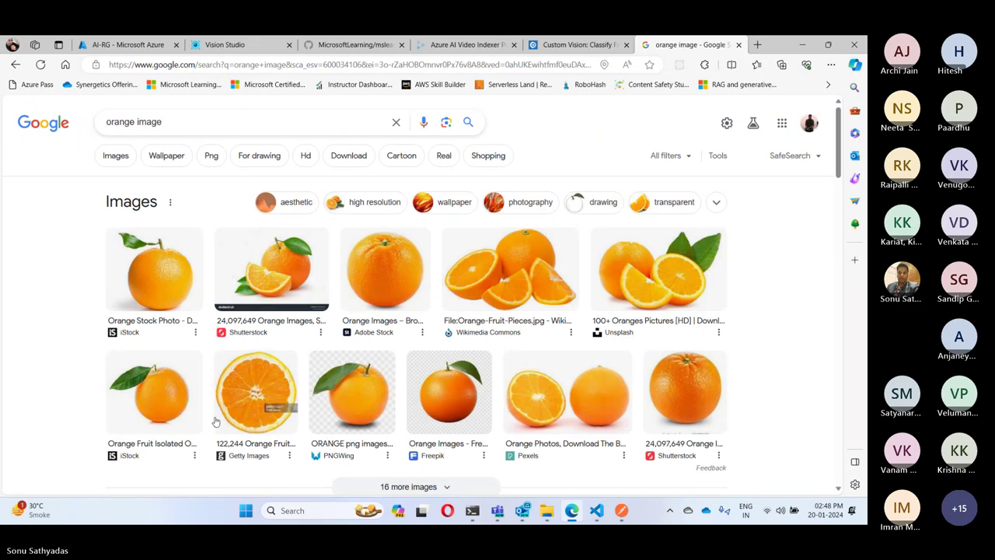
pyautogui.click(174, 397)
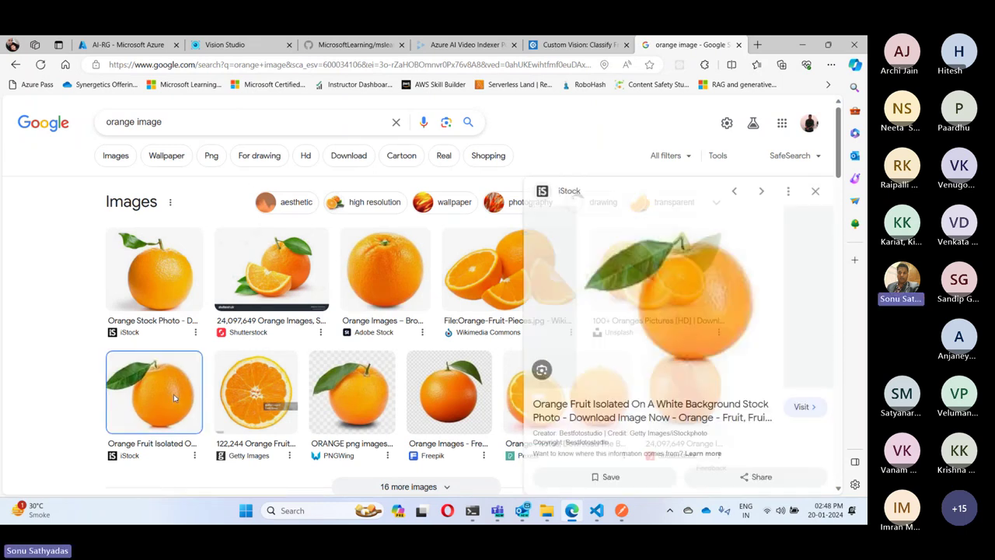
pyautogui.rightClick(699, 319)
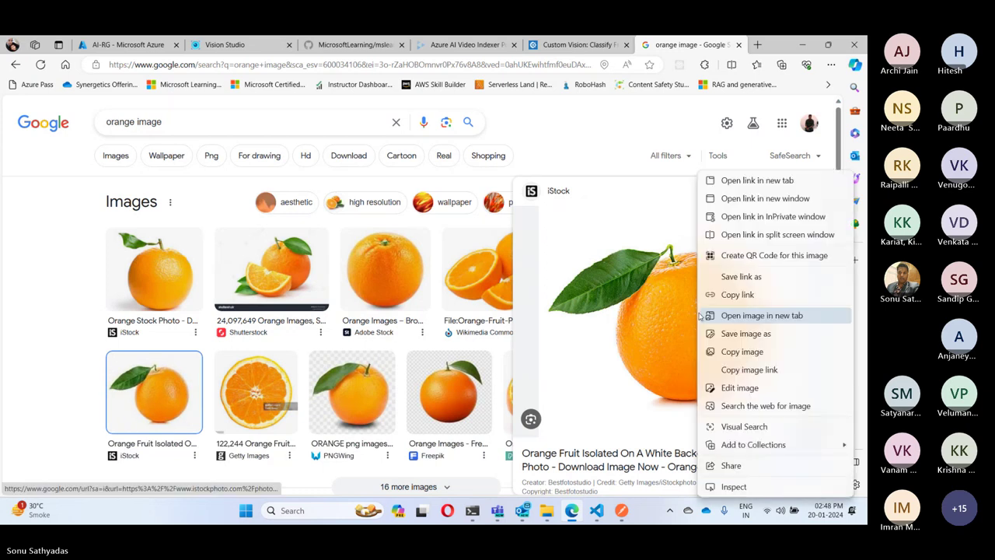
pyautogui.click(759, 371)
# Step: Switch to Postman and replace the Url value in the request body with the copied iStock orange image link
pyautogui.click(621, 510)
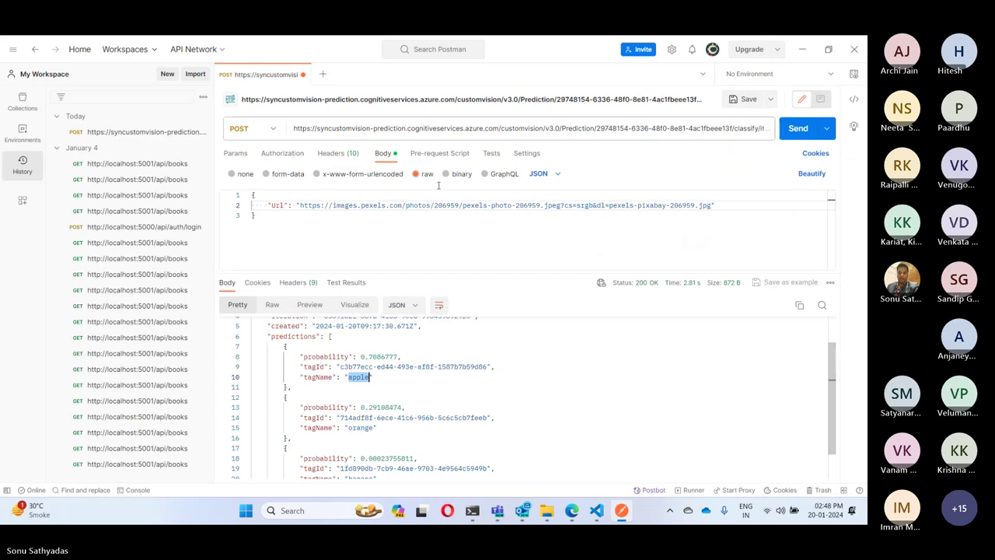
pyautogui.click(713, 206)
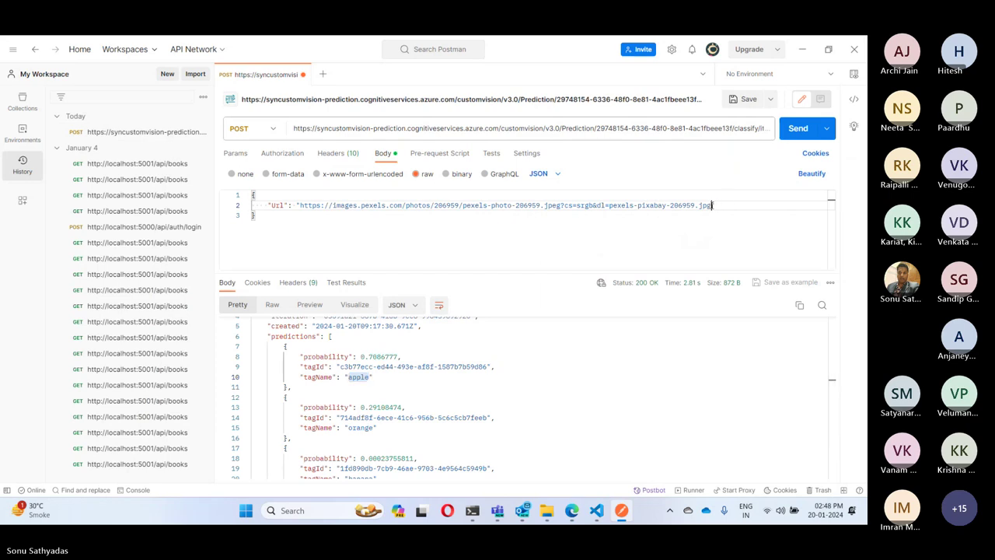
pyautogui.moveTo(713, 206); pyautogui.dragTo(300, 205)
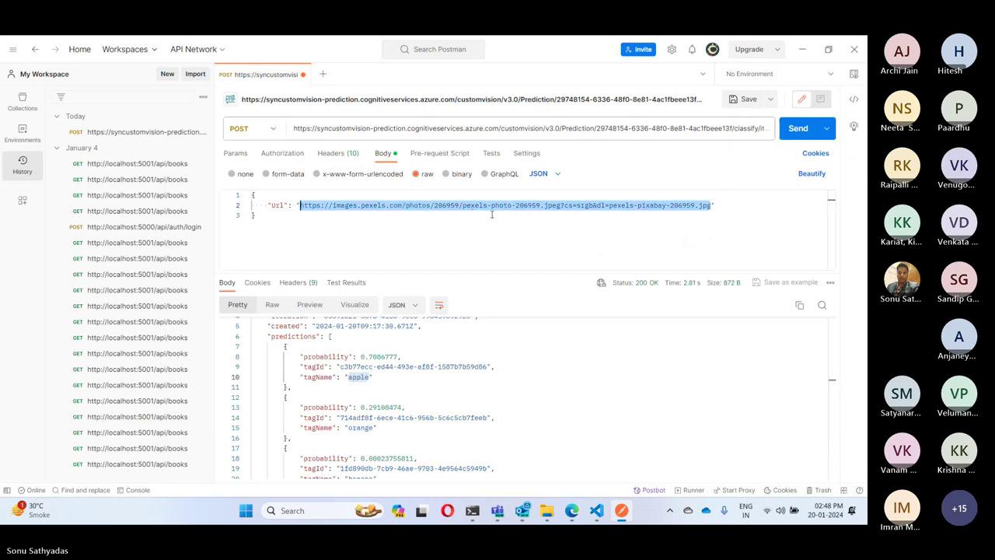
pyautogui.hotkey('ctrl', 'v')
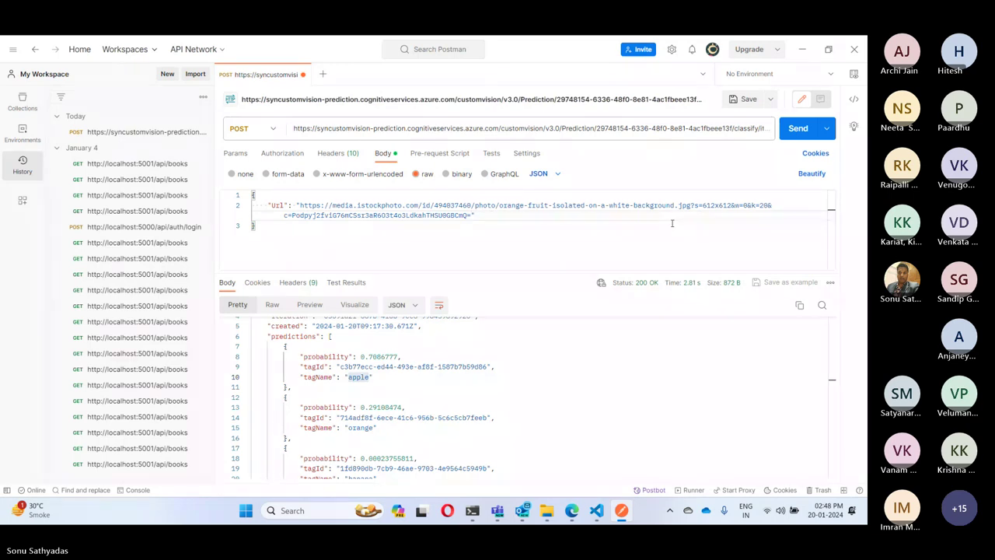
# Step: Try sending the prediction request with the query string after .jpg removed from the Url, and restore the full link
pyautogui.click(695, 207)
pyautogui.moveTo(696, 207); pyautogui.dragTo(472, 217)
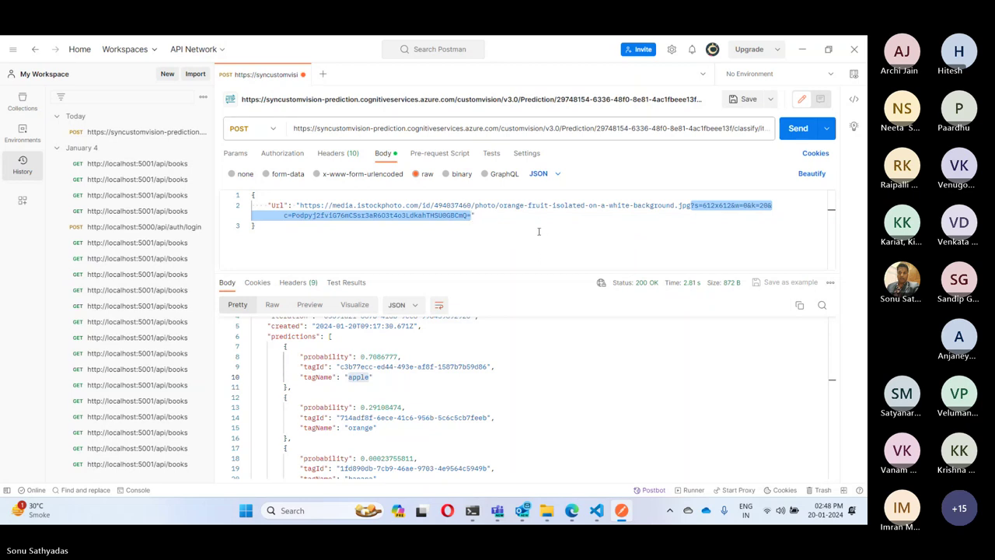
pyautogui.press('BackSpace')
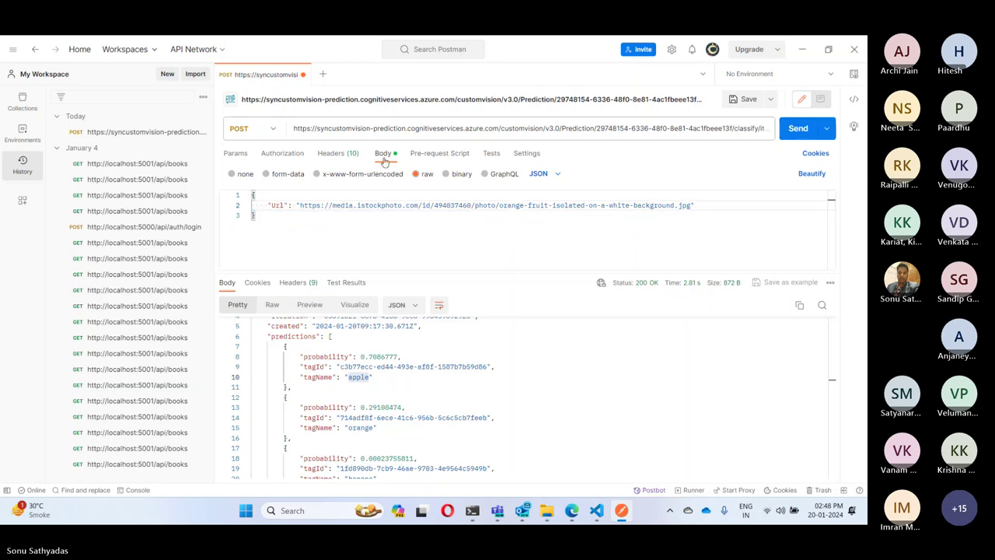
pyautogui.write('"')
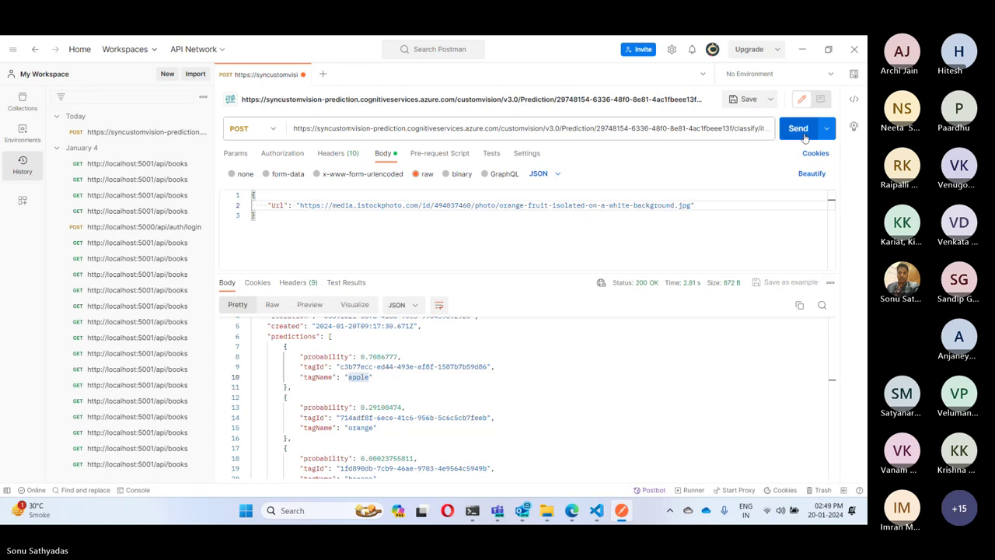
pyautogui.click(804, 135)
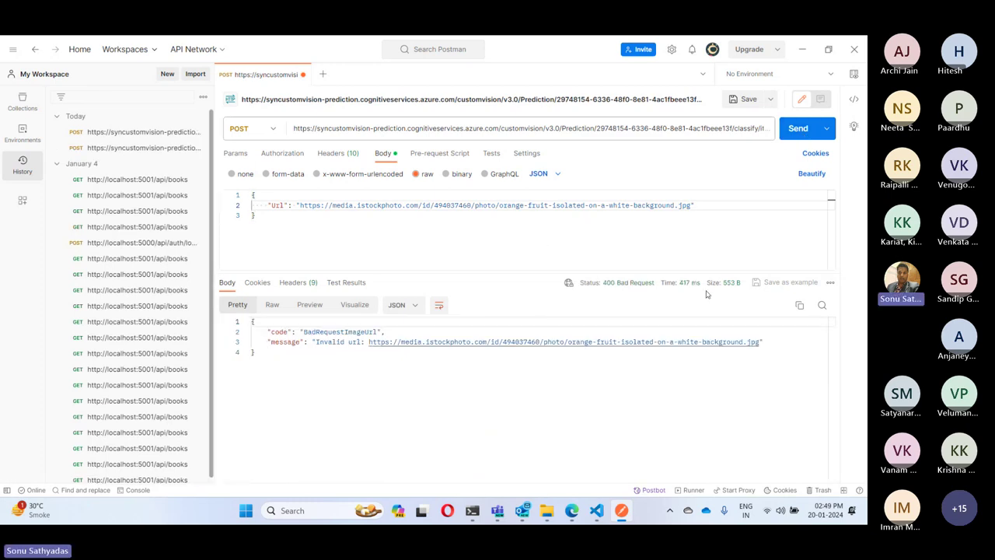
pyautogui.hotkey('ctrl', 'v')
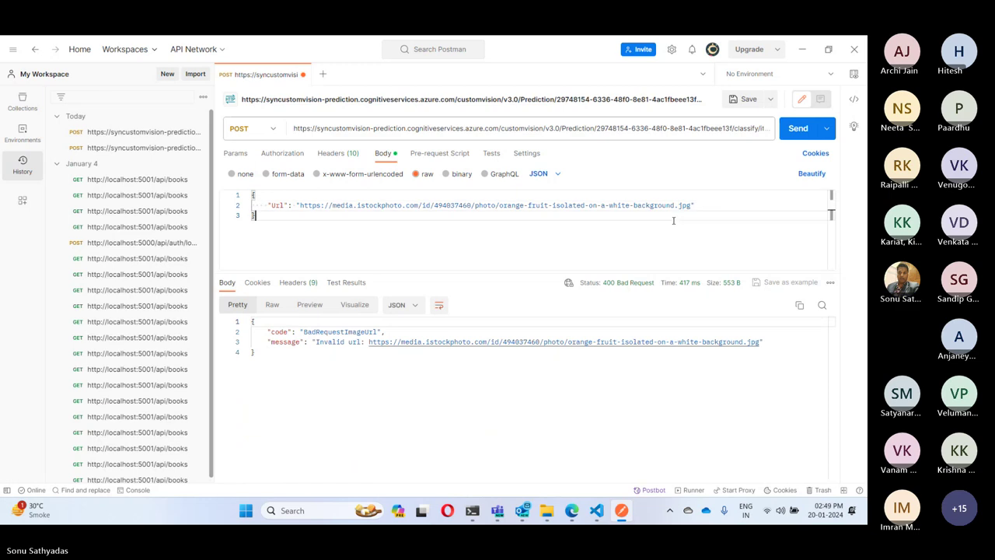
# Step: Send the prediction request with the full orange image link and examine the returned tag names and probabilities
pyautogui.click(801, 130)
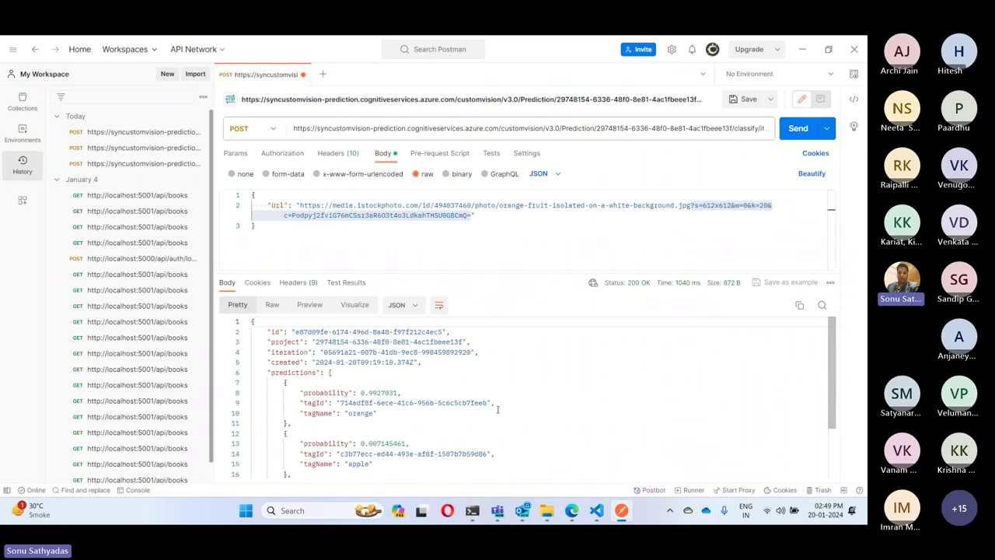
pyautogui.click(370, 394)
pyautogui.doubleClick(360, 413)
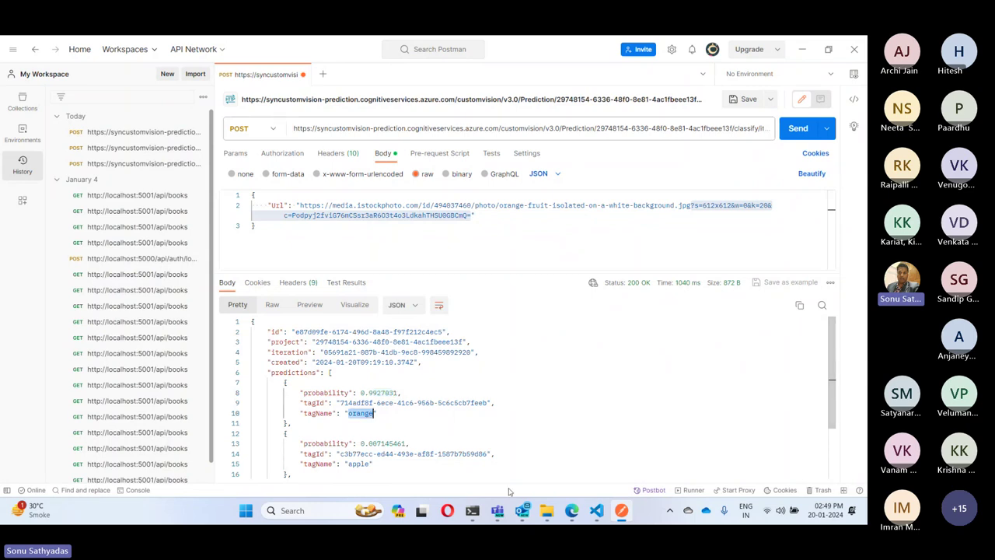
pyautogui.scroll(-1, 423, 441)
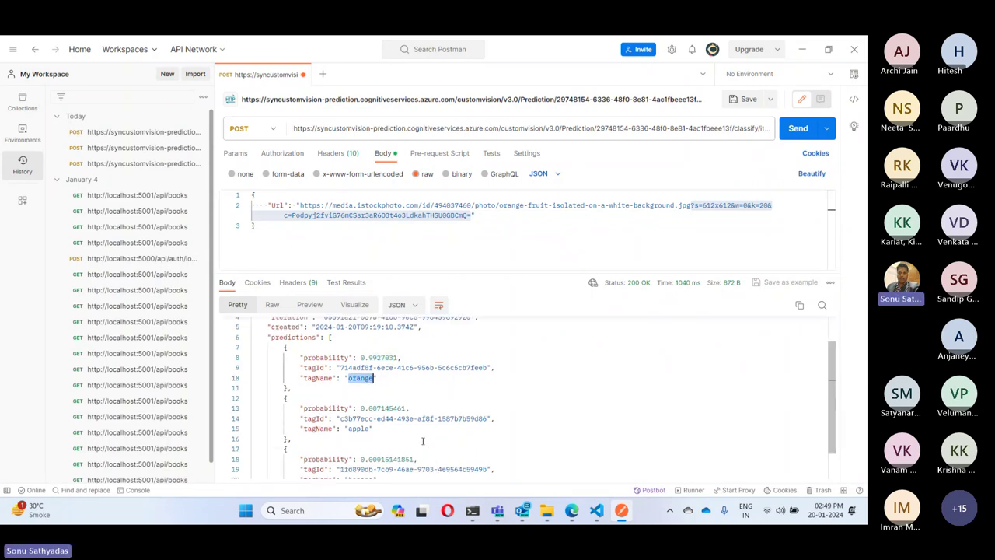
pyautogui.moveTo(369, 408); pyautogui.dragTo(390, 408)
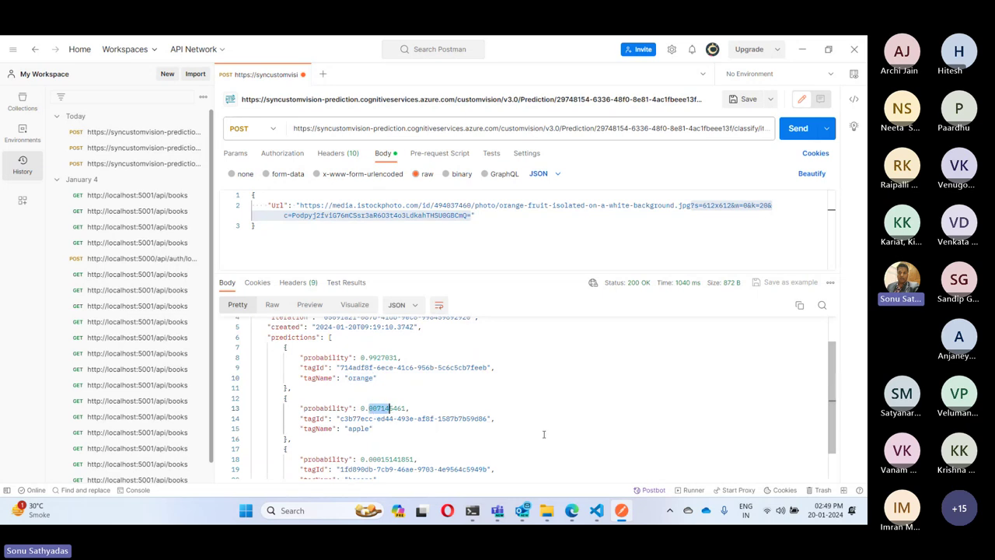
# Step: Switch to the browser, search Google for "banana image" and copy the image link of the Adobe Stock single banana photo
pyautogui.hotkey('alt', 'Tab')
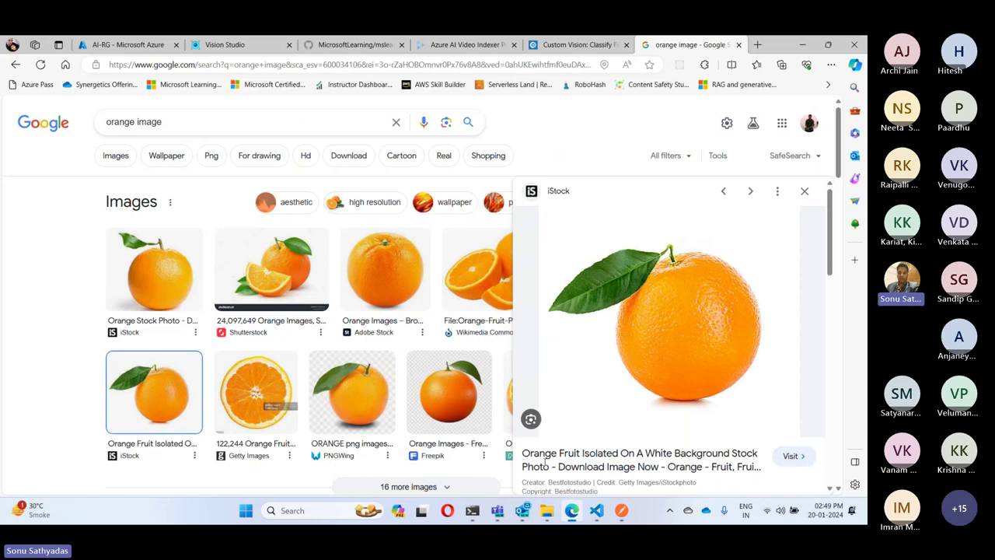
pyautogui.doubleClick(120, 122)
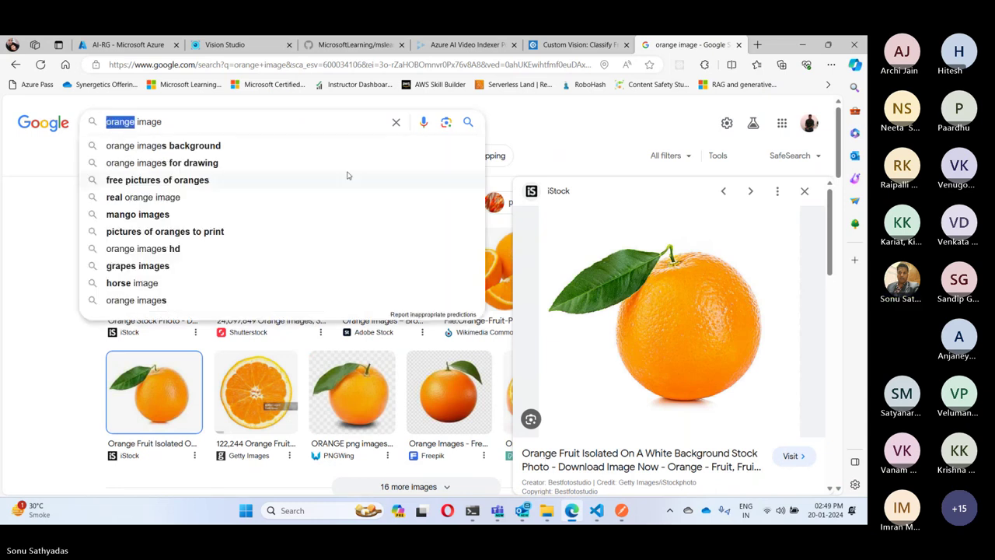
pyautogui.write('banana')
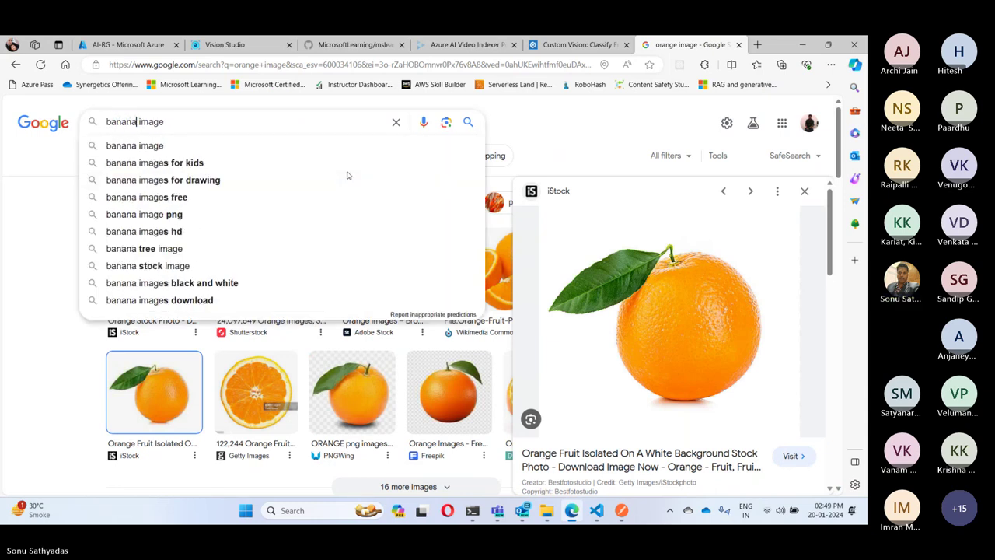
pyautogui.press('Return')
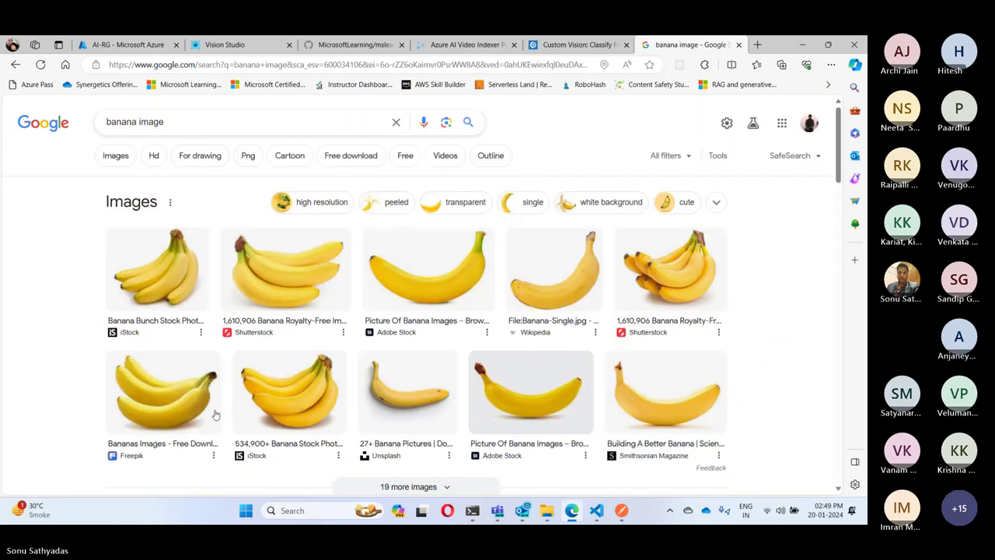
pyautogui.click(472, 270)
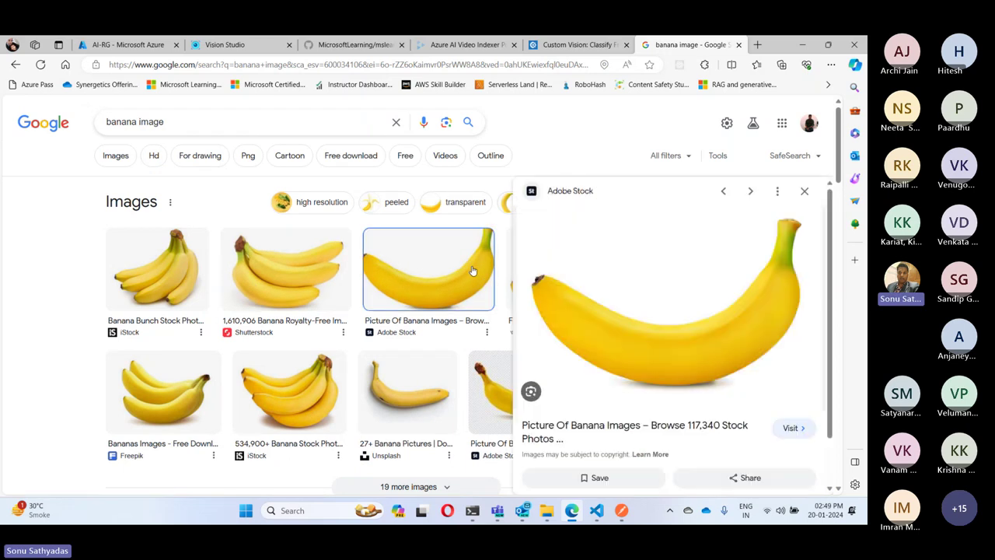
pyautogui.rightClick(669, 352)
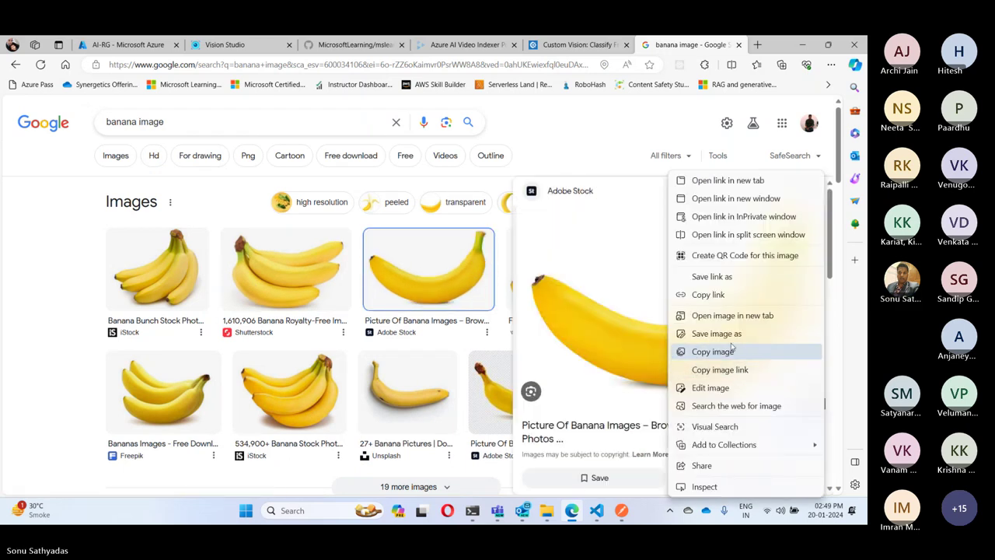
pyautogui.click(729, 372)
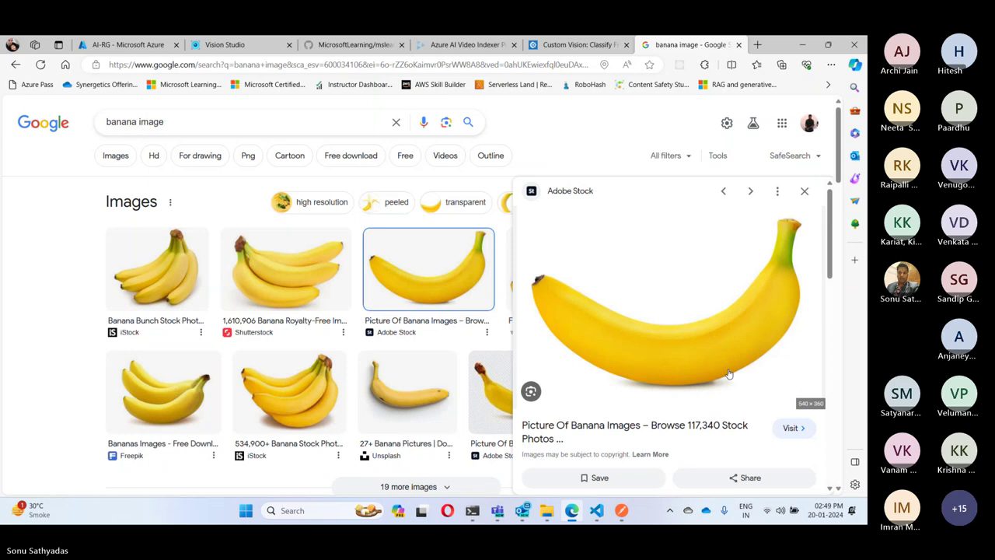
# Step: Switch to Postman and replace the Url value in the request body with the copied banana image link
pyautogui.click(621, 511)
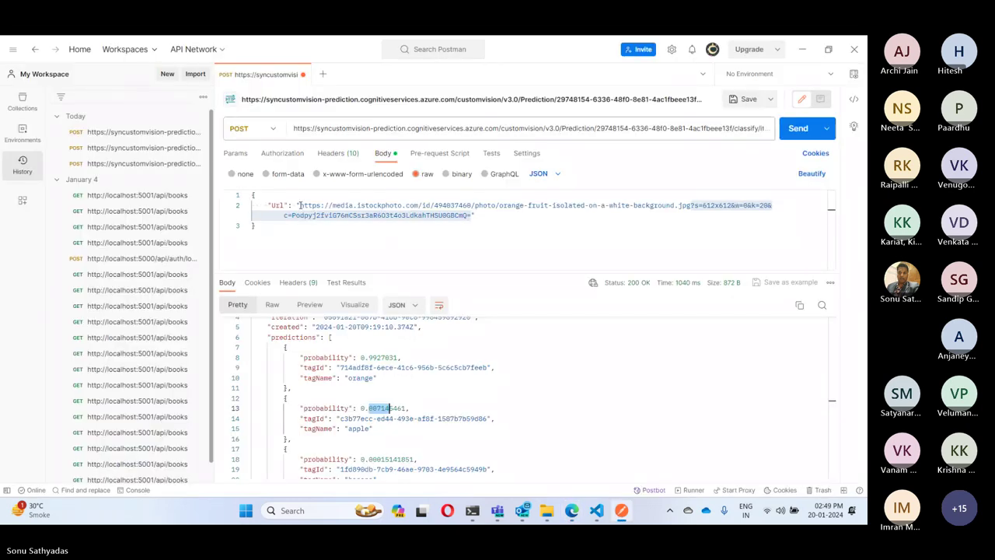
pyautogui.moveTo(299, 205); pyautogui.dragTo(472, 216)
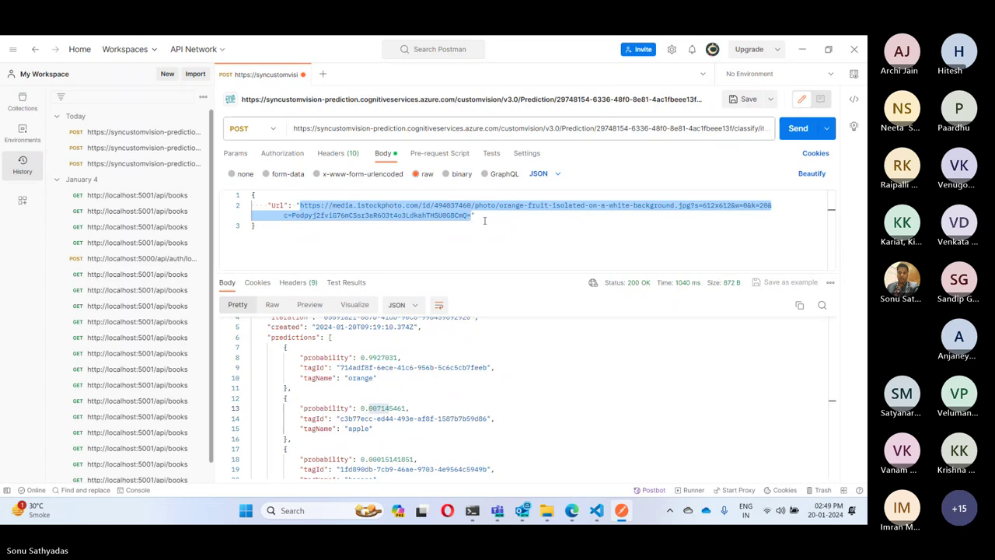
pyautogui.write('https://t4.ftcdn.net/jpg/00/53/03/69/360_F_53036913_Fn9JosHqTi97KQJ40q414zgimPhJhLAm.jpg')
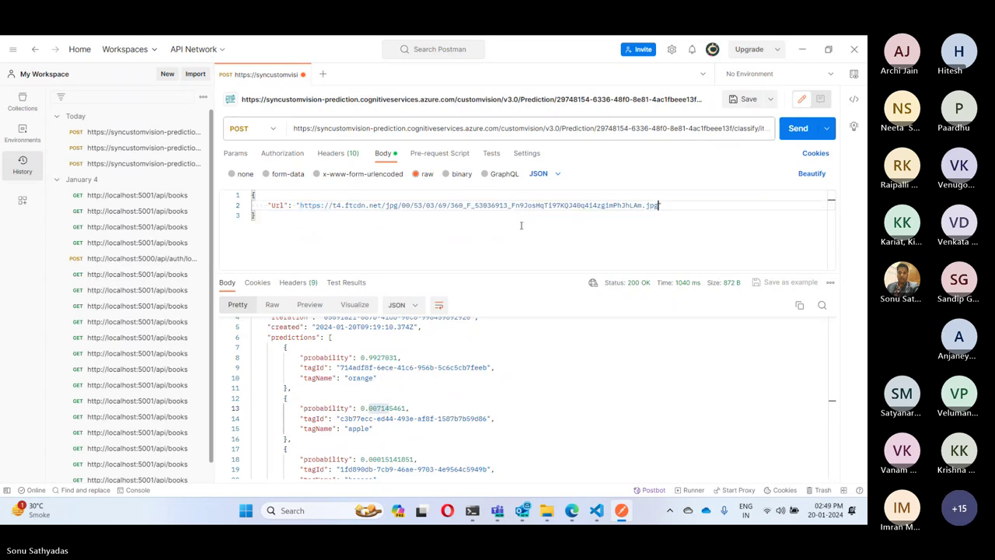
# Step: Send the prediction request for the banana image and examine the first prediction's probability and tag name
pyautogui.click(799, 129)
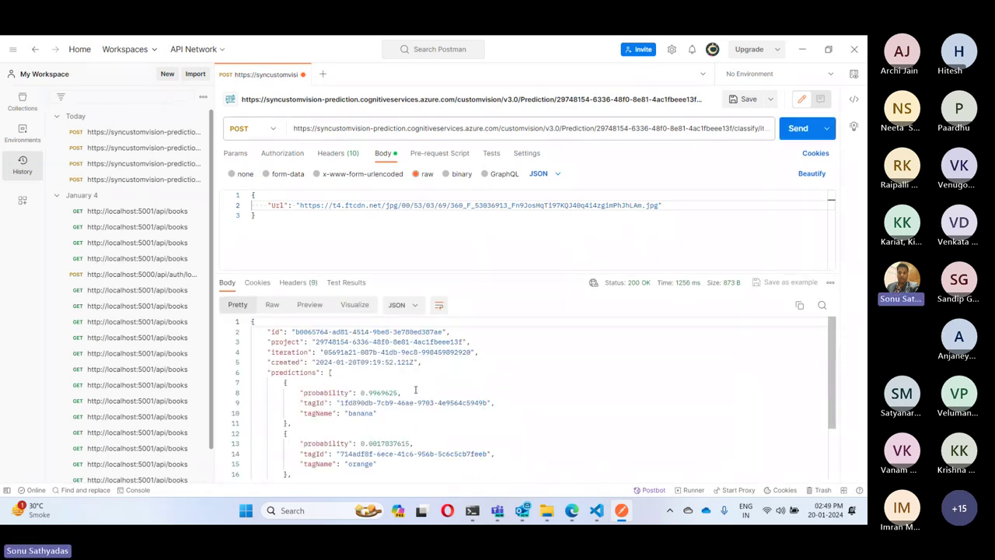
pyautogui.moveTo(365, 393); pyautogui.dragTo(390, 393)
pyautogui.moveTo(348, 413); pyautogui.dragTo(378, 413)
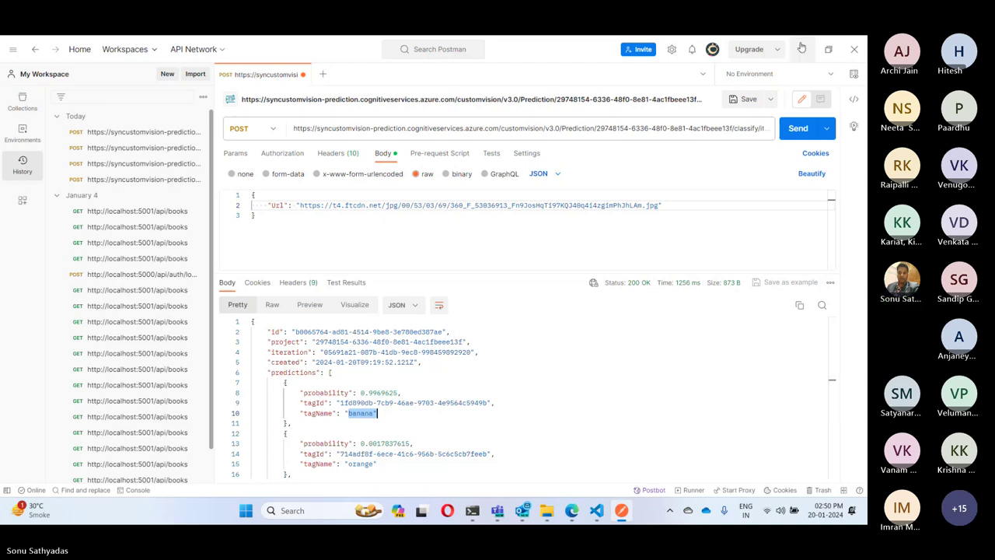
# Step: Switch to the browser, close the Google banana search tab and dismiss the Prediction API instructions in Custom Vision
pyautogui.click(574, 510)
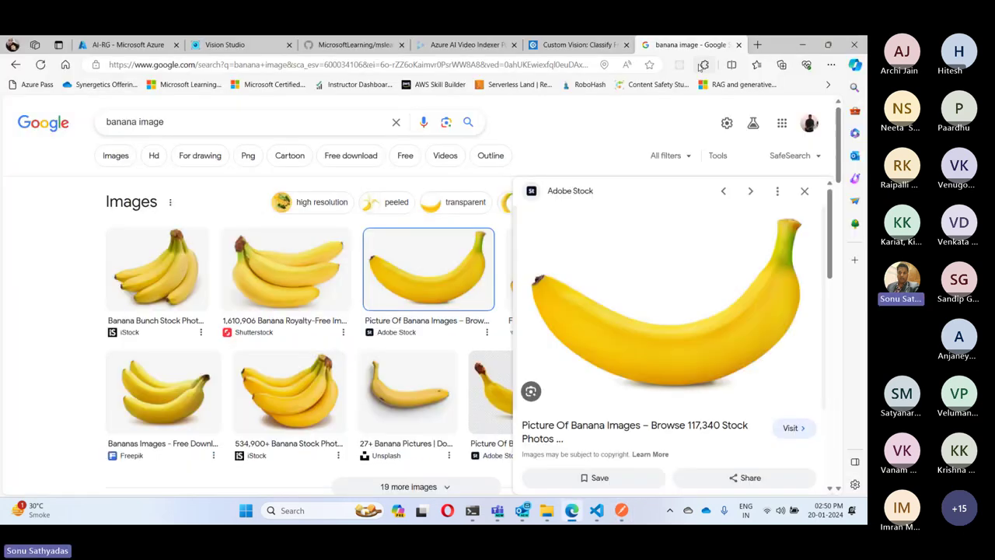
pyautogui.click(739, 45)
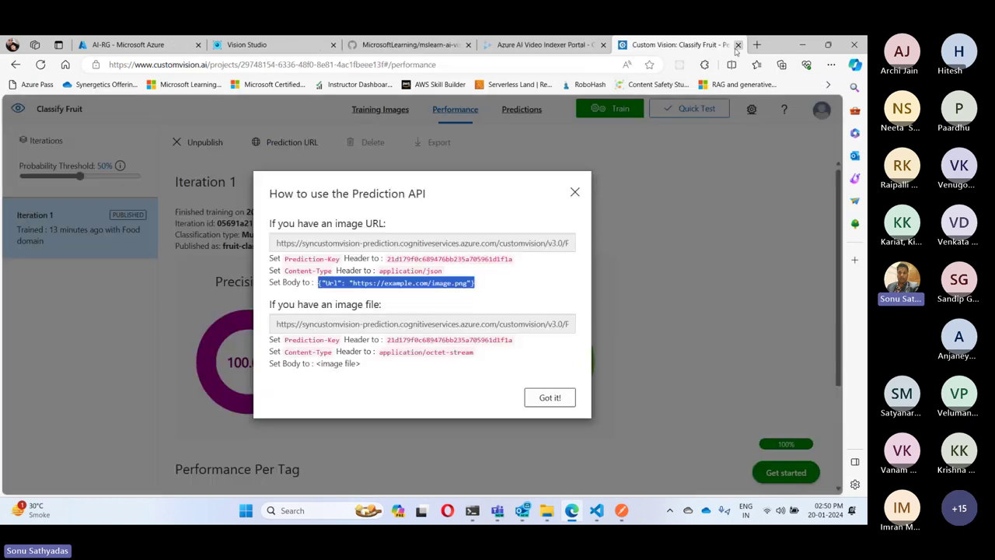
pyautogui.click(575, 194)
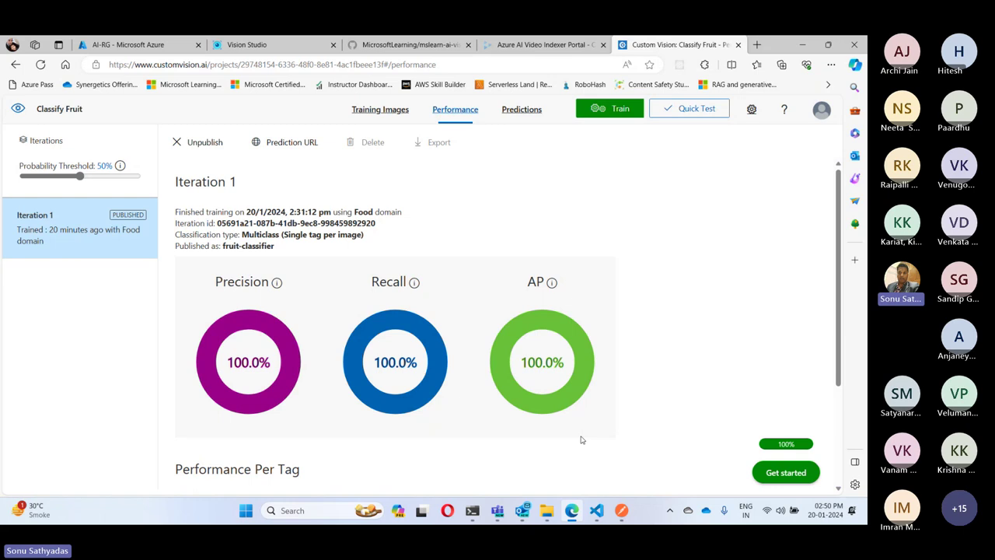
# Step: Minimize the browser and open the presentation AI-102T00A-ENU-PowerPoint_03_Language from the AI-102T00A-ENU-PowerPoint folder in File Explorer
pyautogui.click(805, 46)
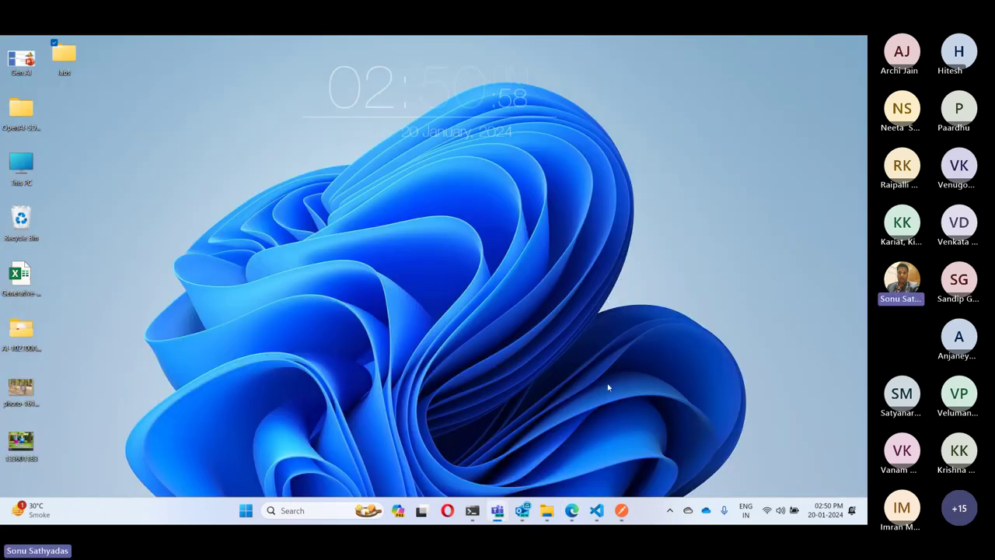
pyautogui.moveTo(547, 512)
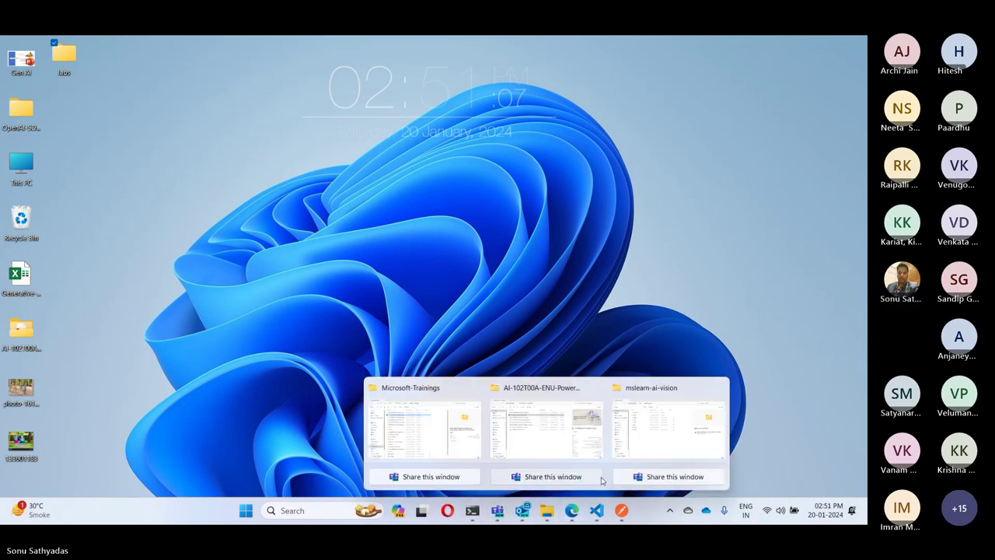
pyautogui.click(723, 388)
pyautogui.click(614, 437)
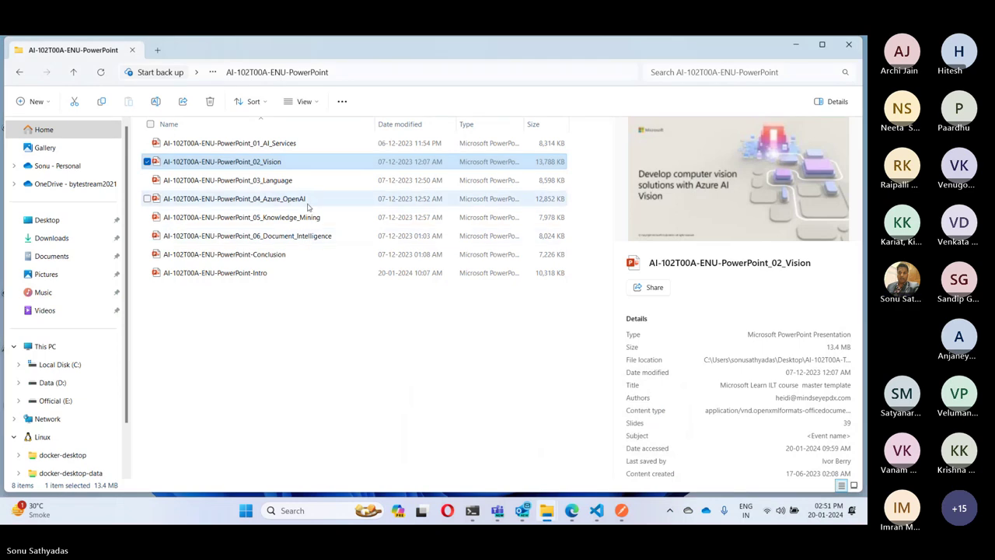
pyautogui.doubleClick(281, 181)
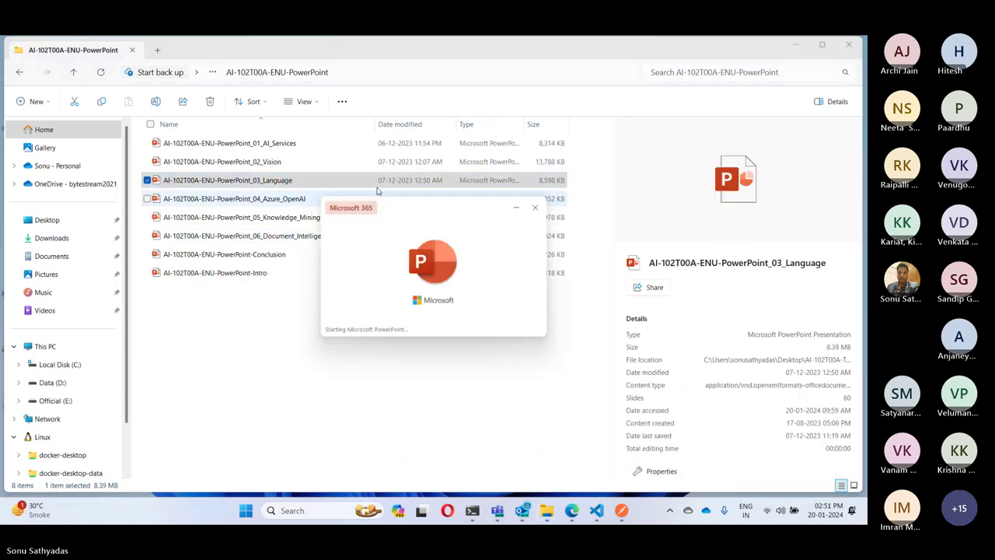
pyautogui.click(797, 47)
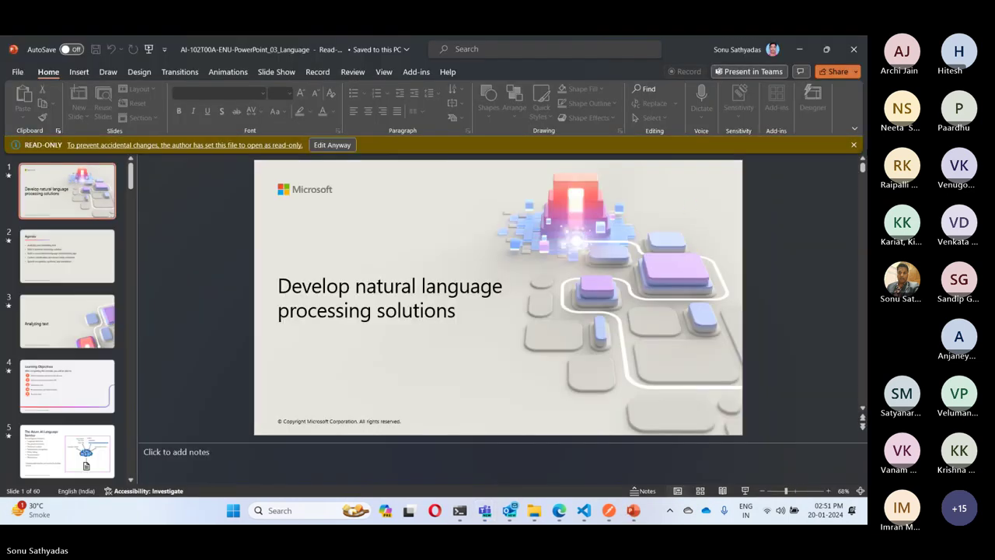
# Step: Dismiss the read-only notice, start the slide show and advance past the Agenda to the "Analyzing text" slide
pyautogui.click(854, 144)
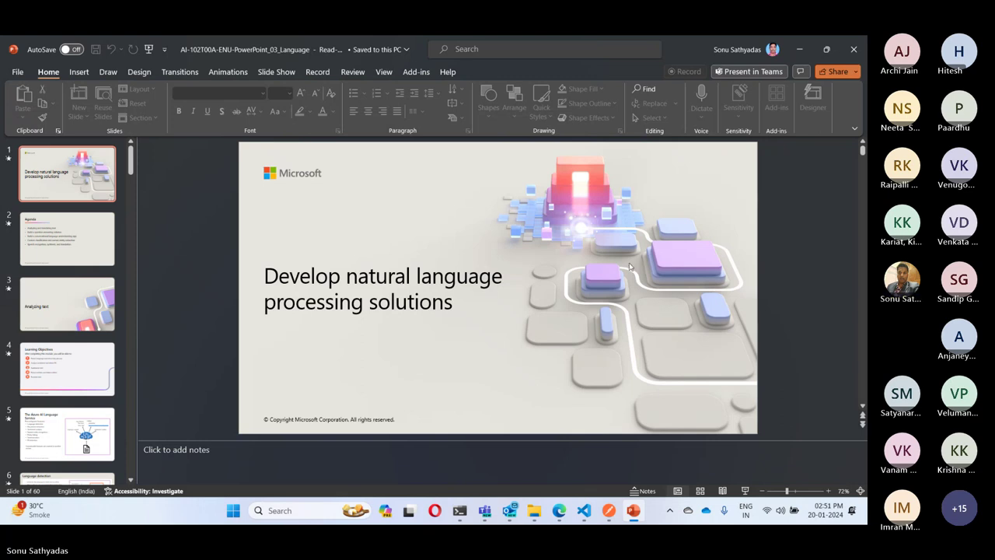
pyautogui.click(745, 491)
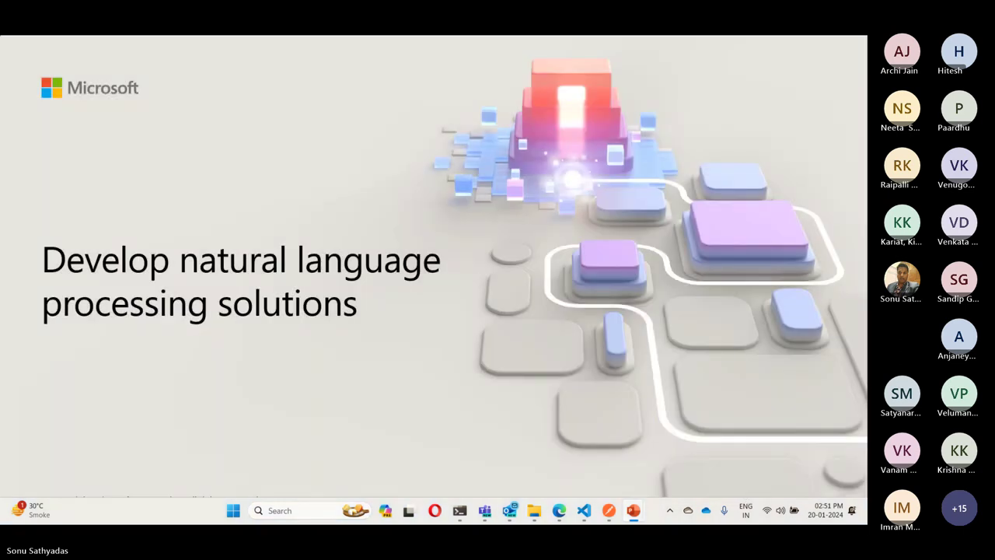
pyautogui.press('Right')
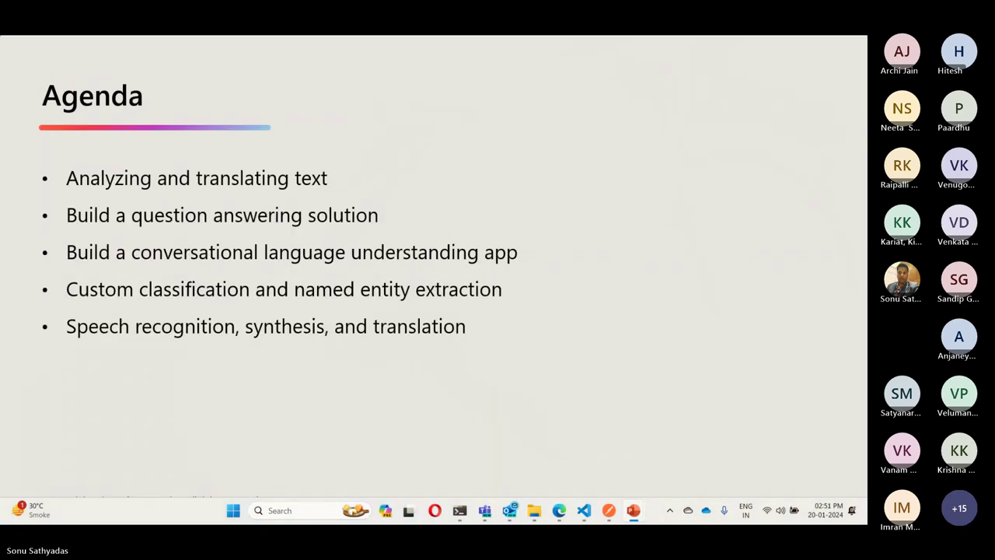
pyautogui.press('Right')
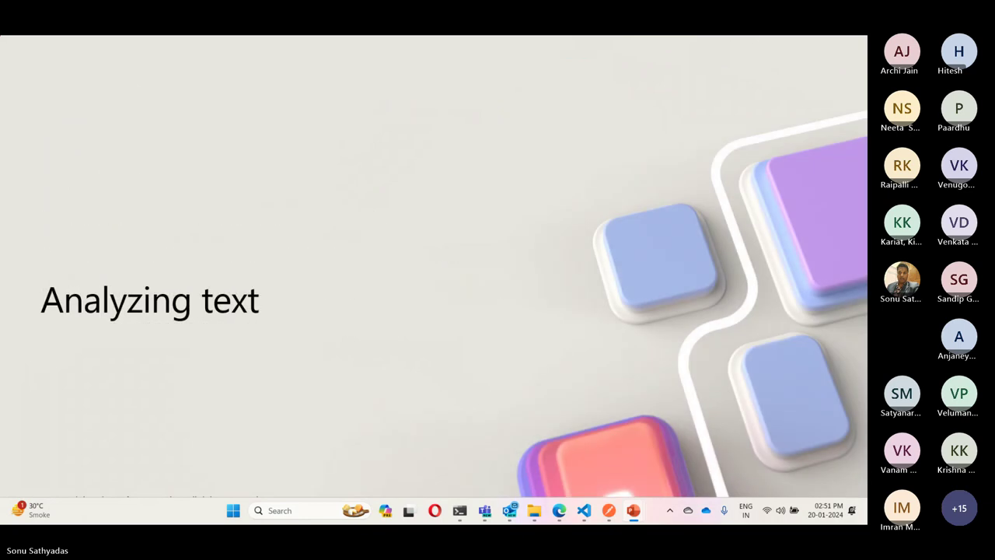